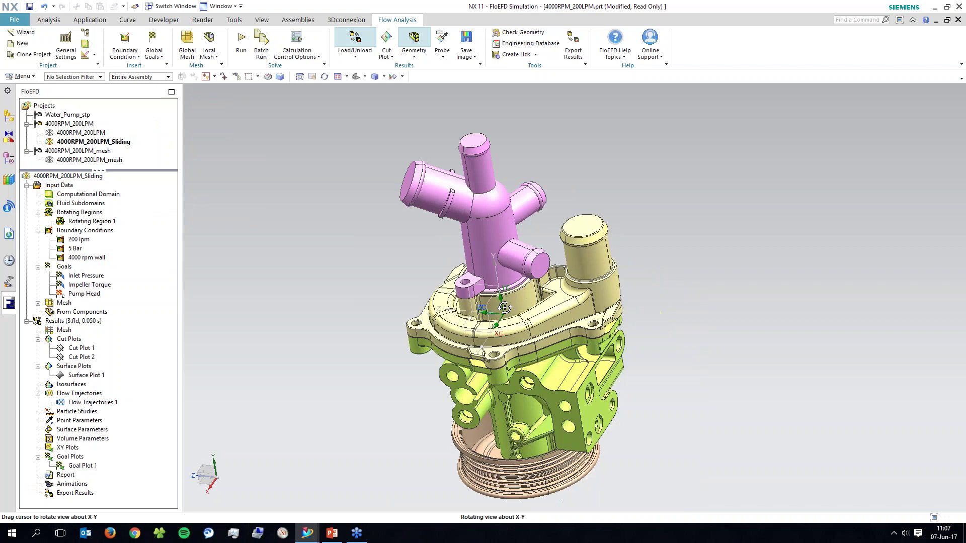
# Hide the CIKIS-BORUSU-MONTAJ outlet pipe assembly and the 719_444_11_00_KAPAK cover, and examine the impeller inside the pump.
pyautogui.moveTo(490, 253); pyautogui.dragTo(498, 277, button='middle')
pyautogui.click(680, 304)
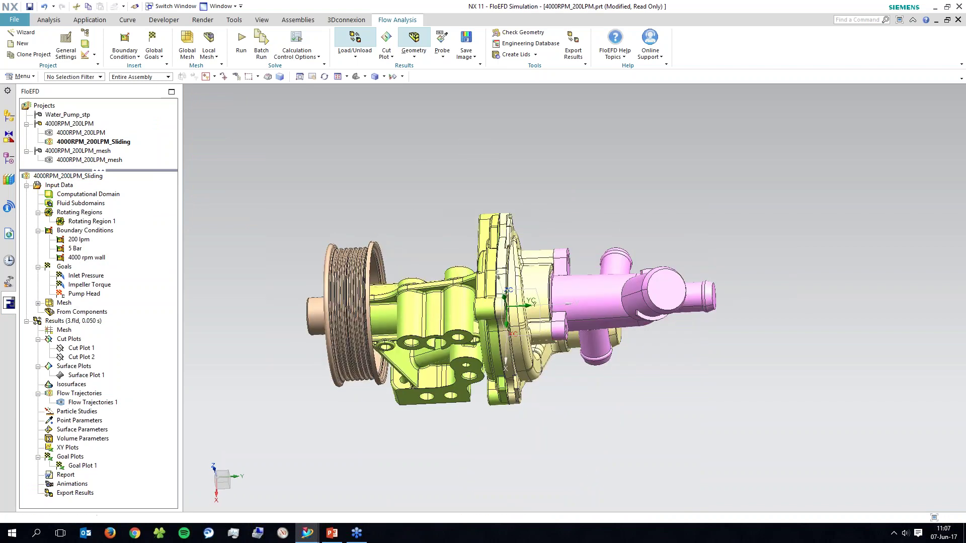
pyautogui.click(9, 117)
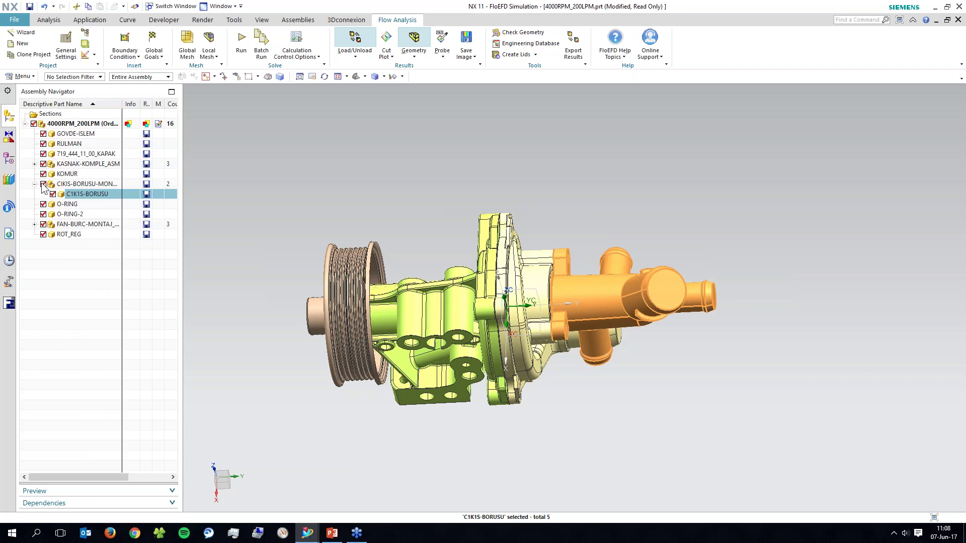
pyautogui.click(43, 184)
pyautogui.moveTo(566, 283); pyautogui.dragTo(423, 290, button='middle')
pyautogui.scroll(6, 462, 315)
pyautogui.click(463, 316)
pyautogui.hotkey('ctrl', 'b')
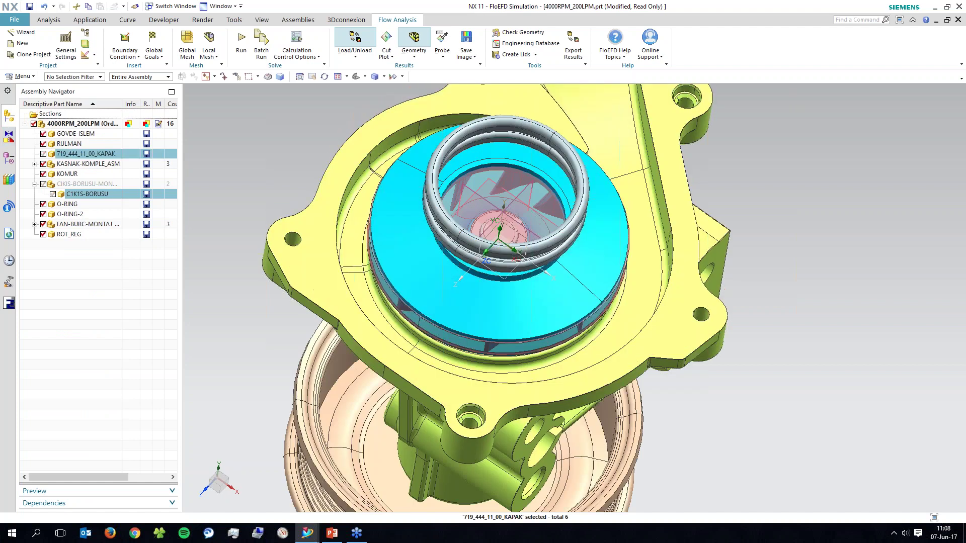
pyautogui.moveTo(262, 327); pyautogui.dragTo(266, 291, button='middle')
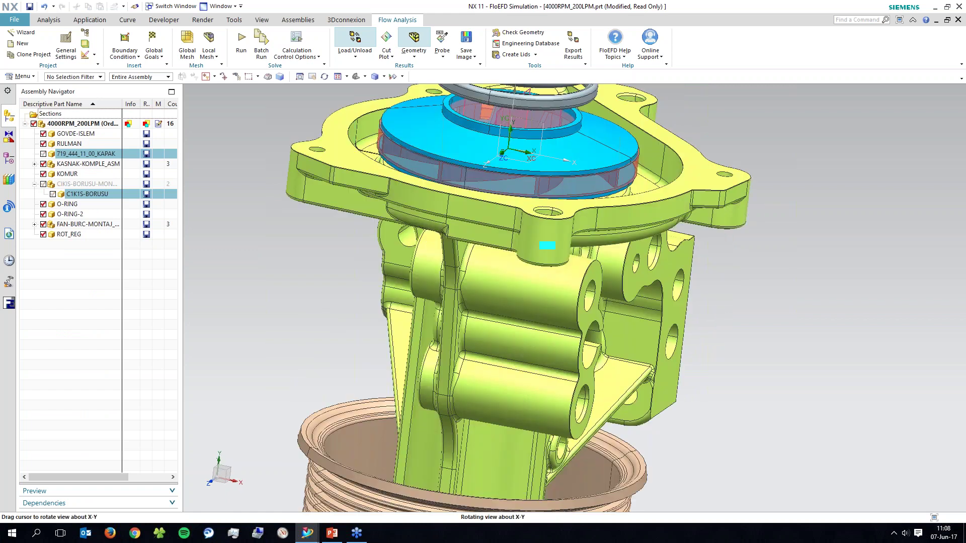
pyautogui.moveTo(537, 220); pyautogui.dragTo(523, 226, button='middle')
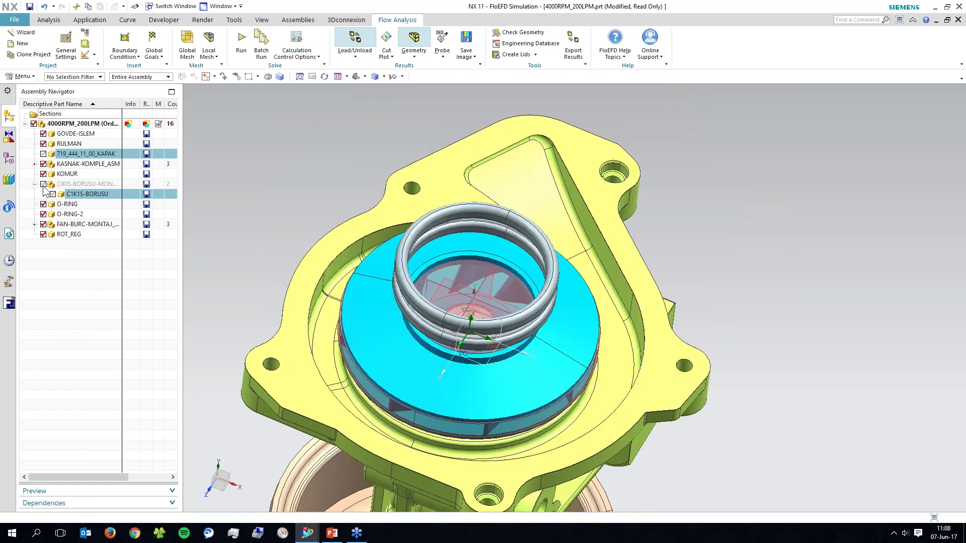
# Restore the visibility of the 719_444_11_00_KAPAK cover and the outlet pipe assembly, and inspect the closed port openings.
pyautogui.click(43, 184)
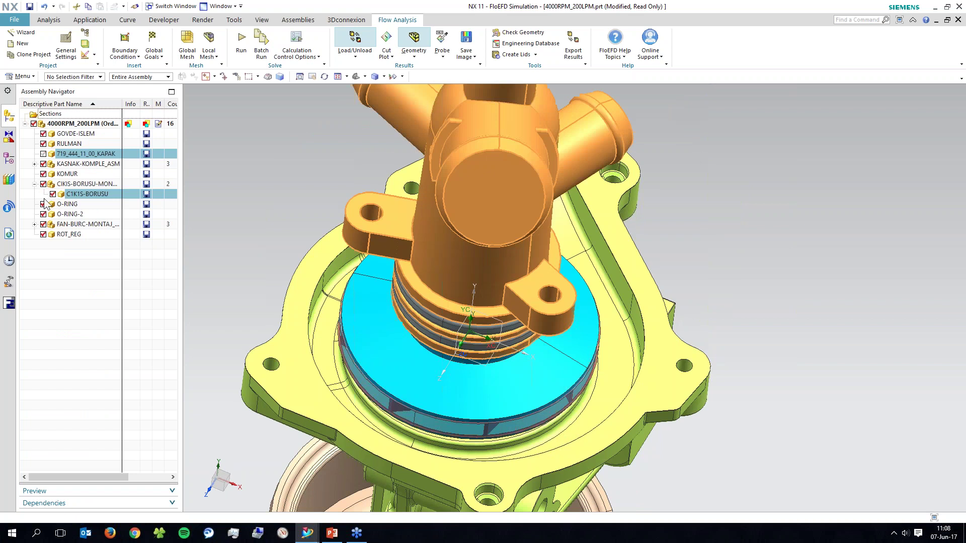
pyautogui.click(43, 183)
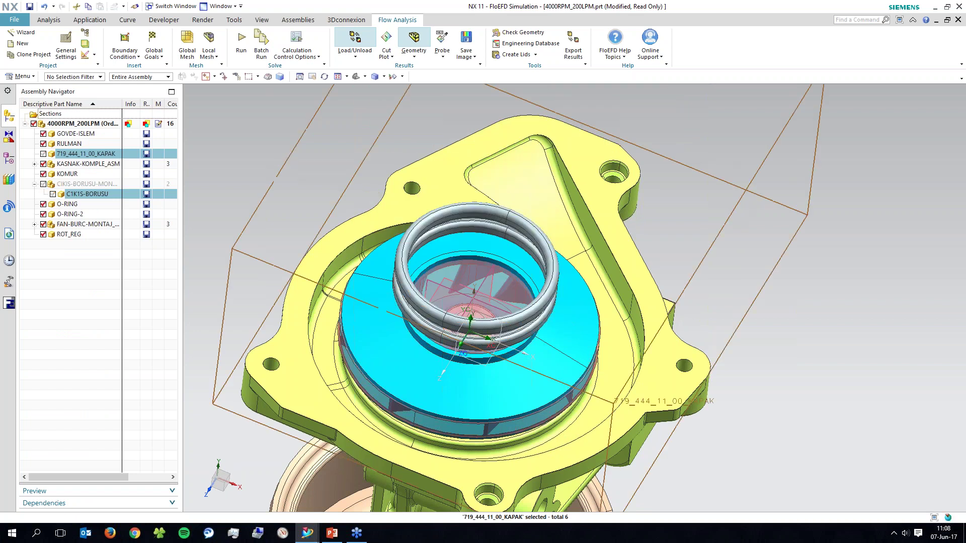
pyautogui.click(44, 153)
pyautogui.moveTo(737, 335); pyautogui.dragTo(690, 181, button='middle')
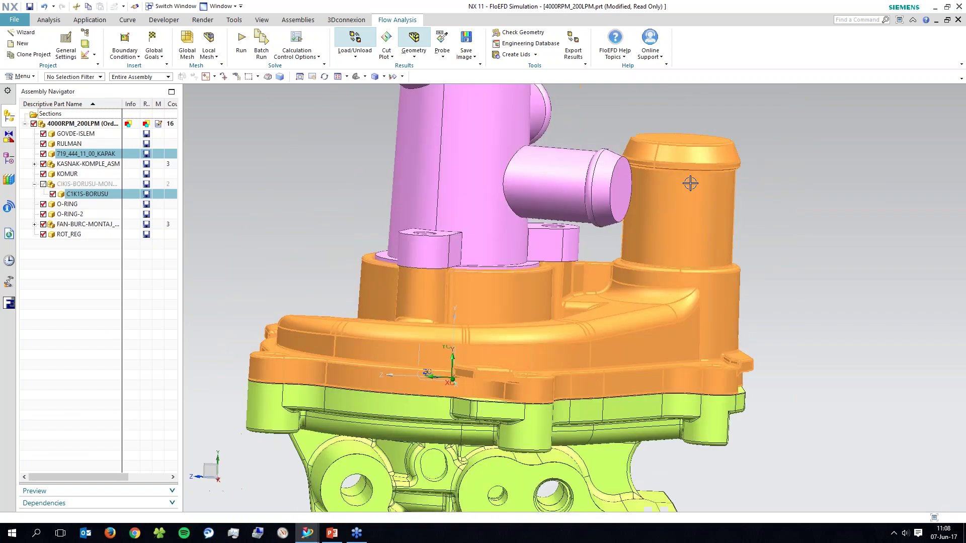
pyautogui.press('Escape')
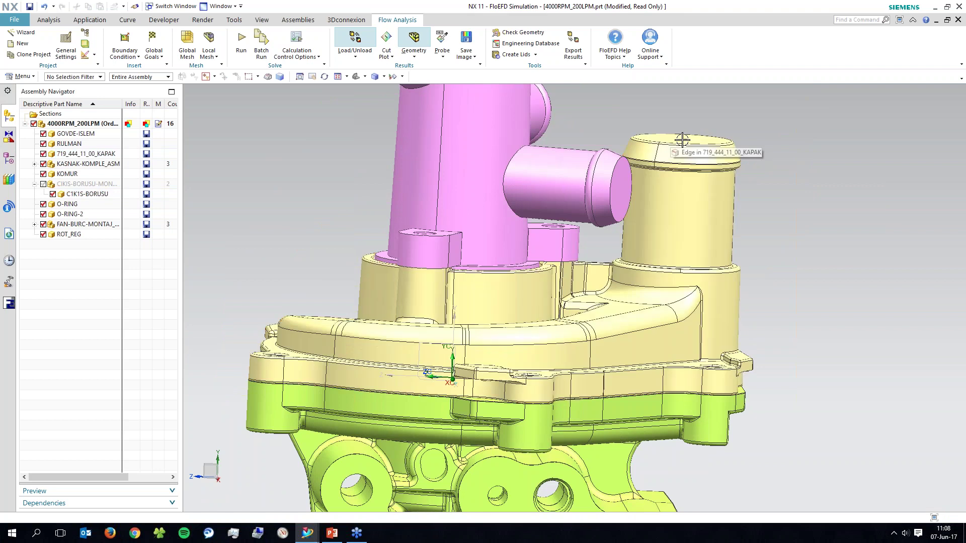
pyautogui.click(682, 140)
pyautogui.click(800, 206)
pyautogui.moveTo(682, 136); pyautogui.dragTo(784, 300, button='middle')
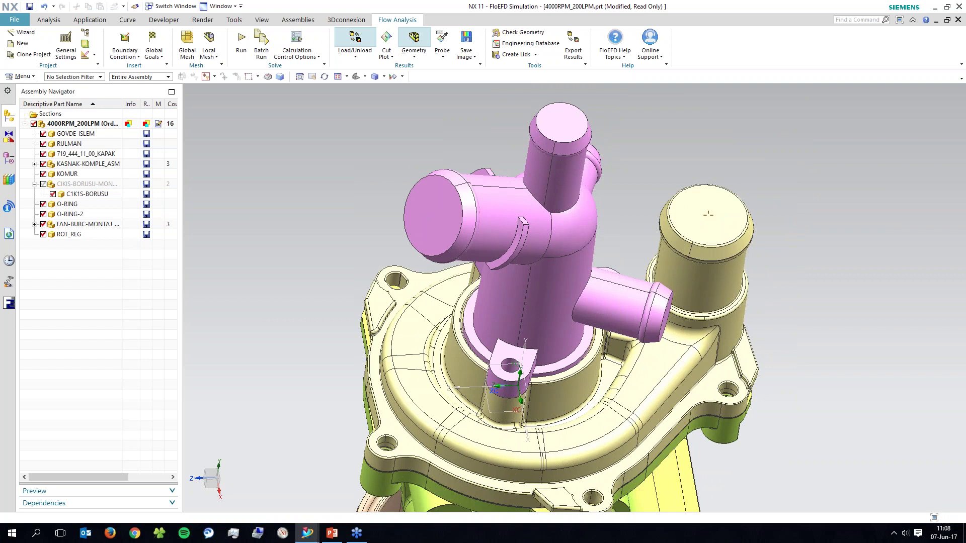
pyautogui.click(43, 184)
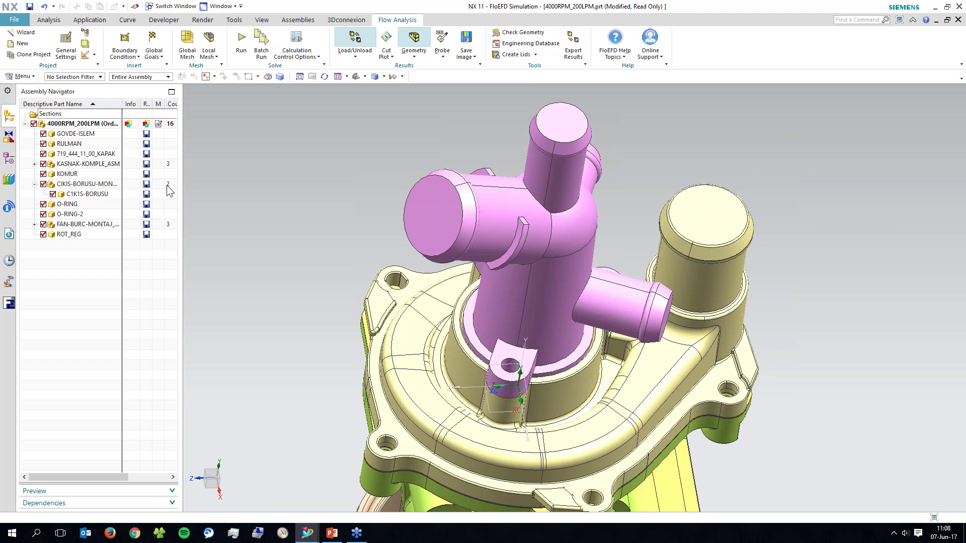
# Run the FloEFD geometry check to display the pump's internal fluid volume, and close the check without applying changes.
pyautogui.click(8, 307)
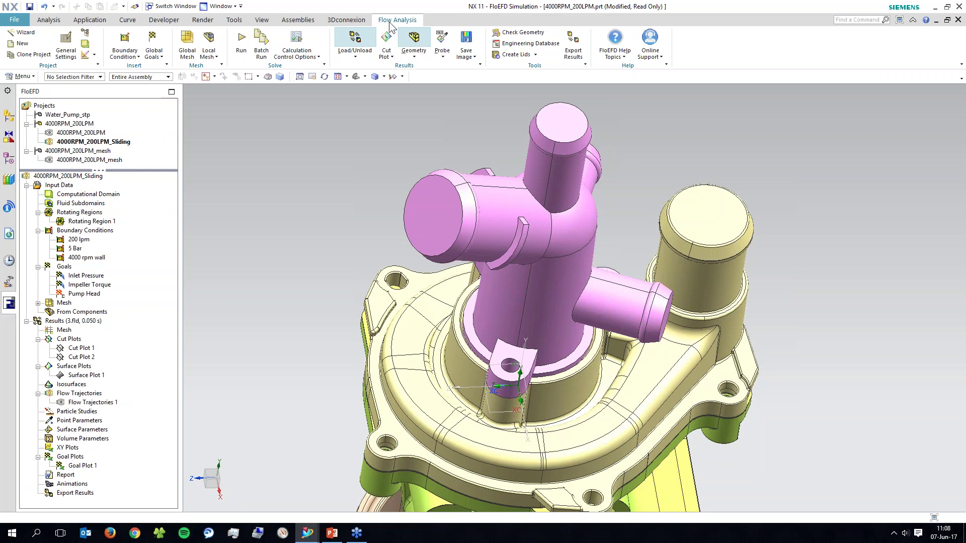
pyautogui.click(508, 35)
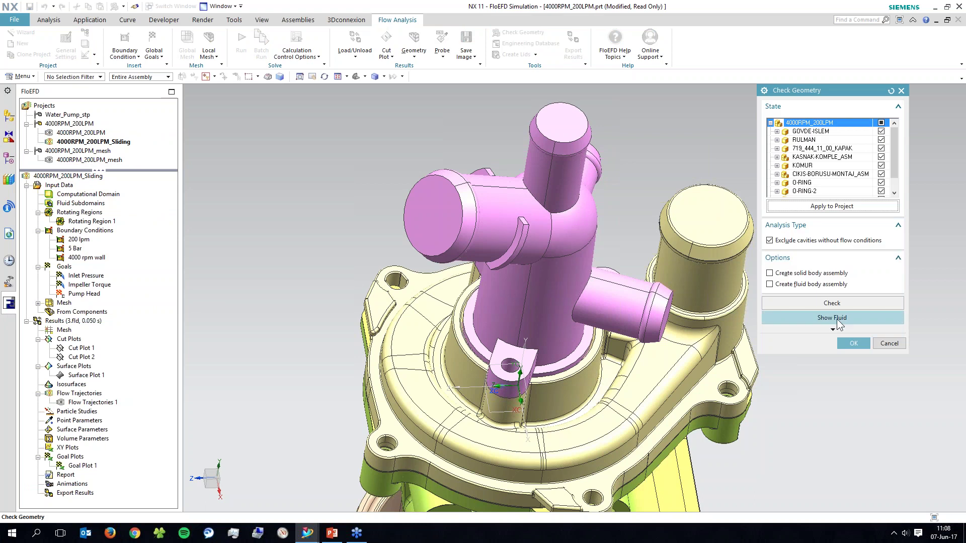
pyautogui.click(837, 322)
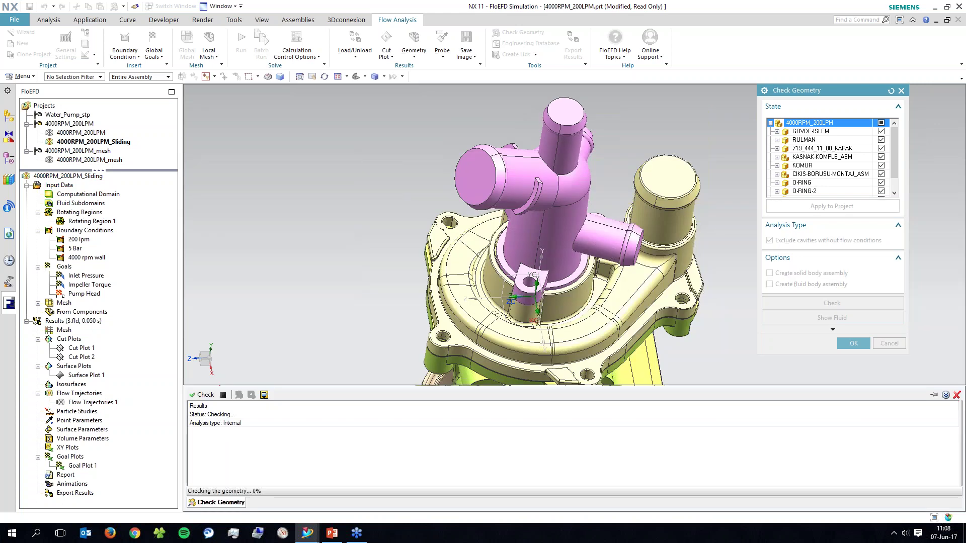
pyautogui.moveTo(332, 282); pyautogui.dragTo(477, 314, button='middle')
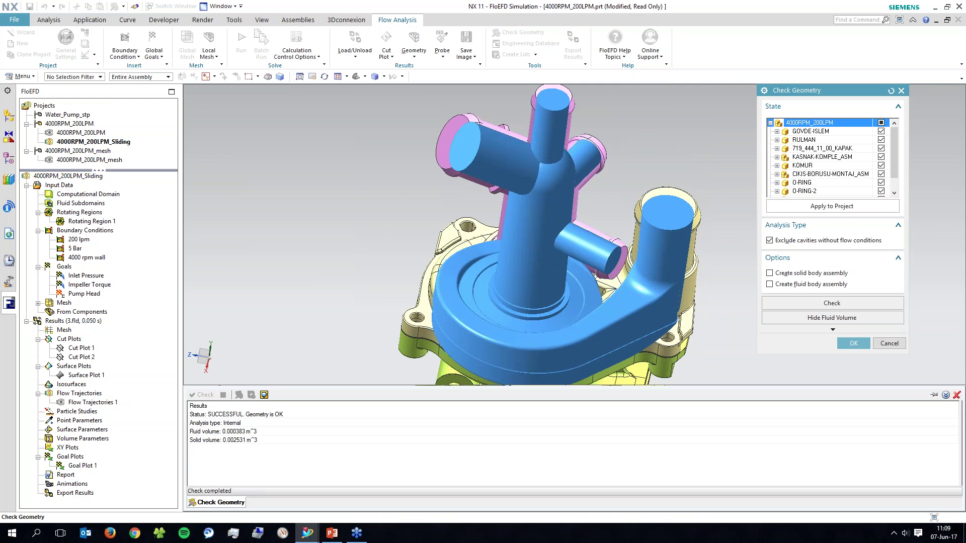
pyautogui.click(889, 343)
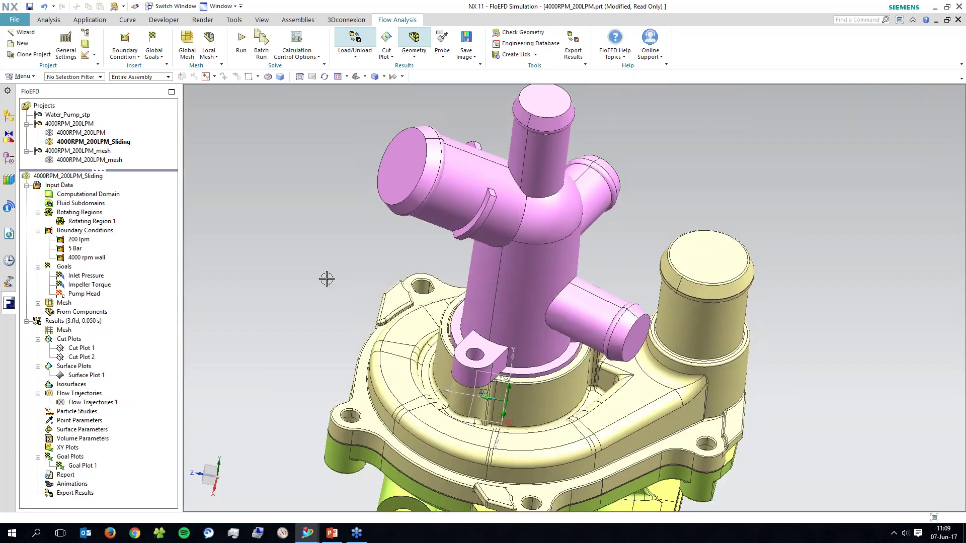
# Start a new wizard-based flow project on the current configuration, using the SI Custom unit system.
pyautogui.scroll(-1, 326, 279)
pyautogui.click(327, 279)
pyautogui.keyDown('shift'); pyautogui.moveTo(203, 239); pyautogui.dragTo(239, 243, button='middle'); pyautogui.keyUp('shift')
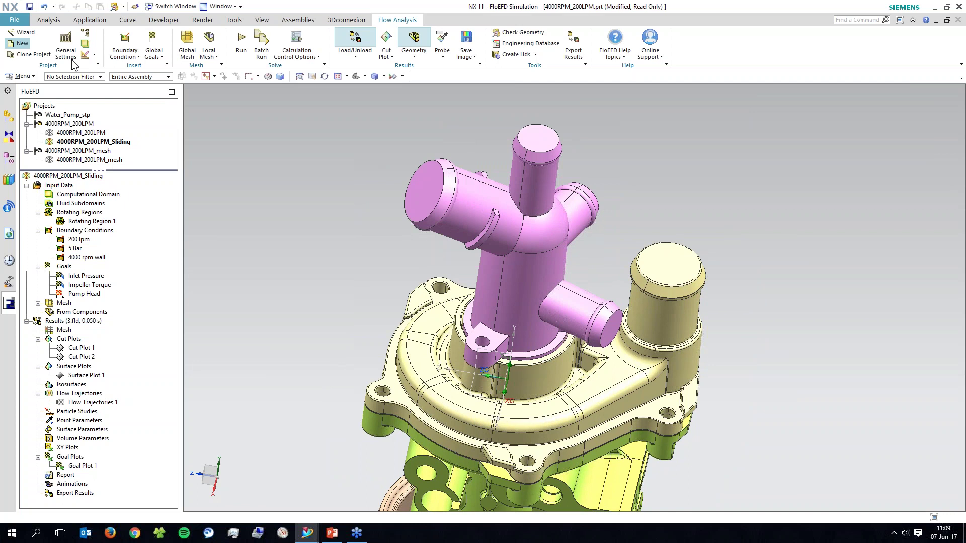
pyautogui.click(22, 43)
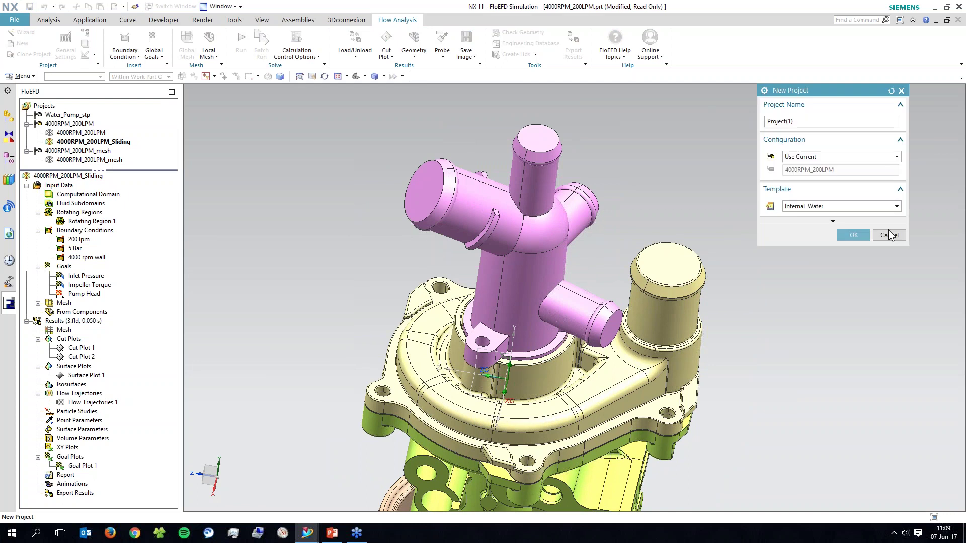
pyautogui.click(21, 32)
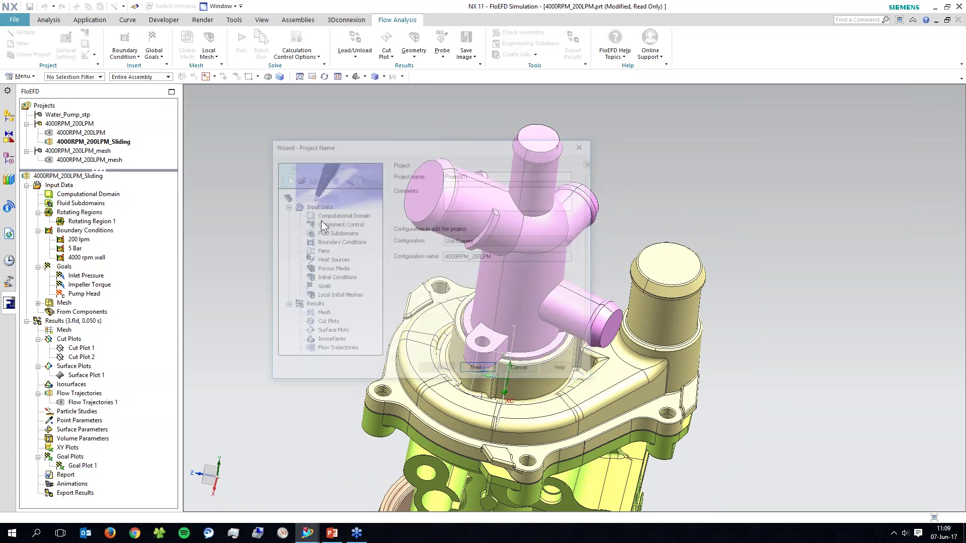
pyautogui.click(479, 371)
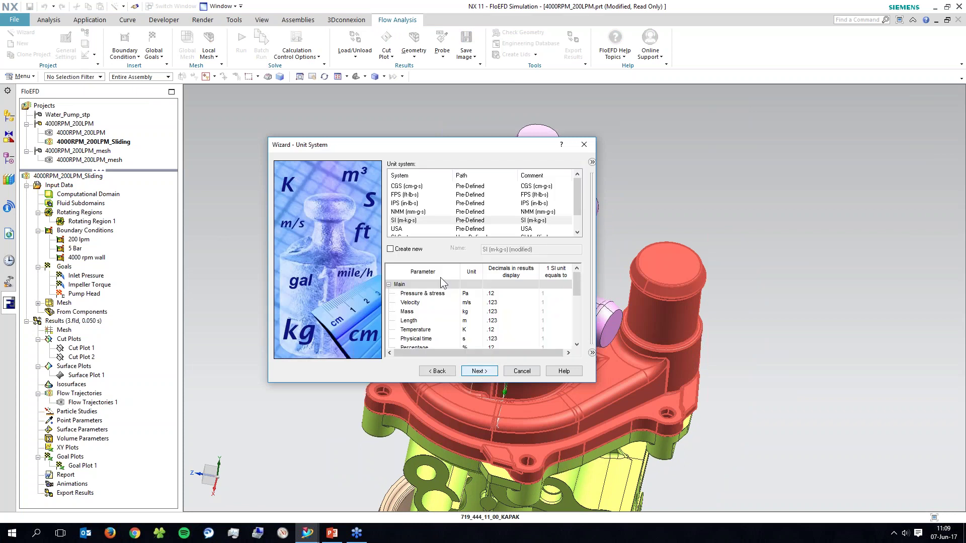
pyautogui.click(410, 221)
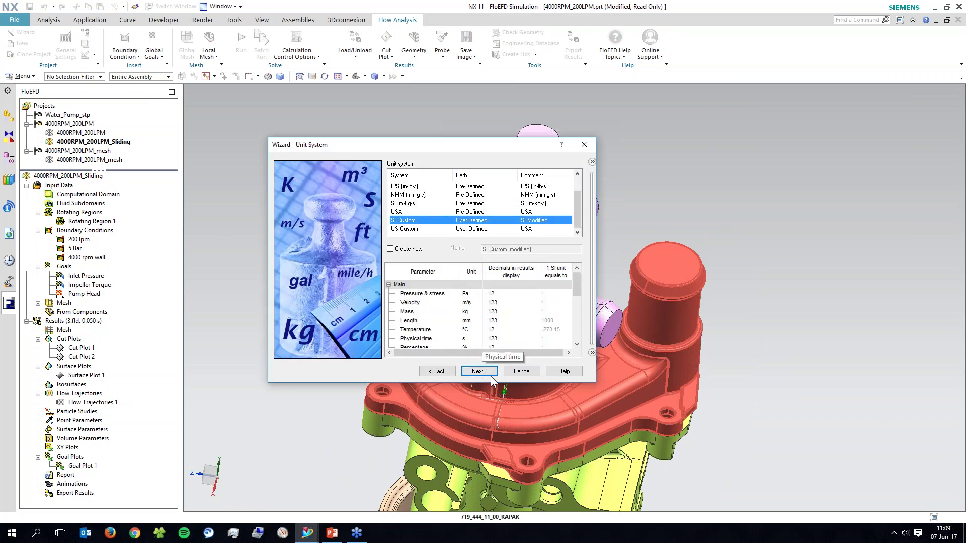
pyautogui.click(479, 372)
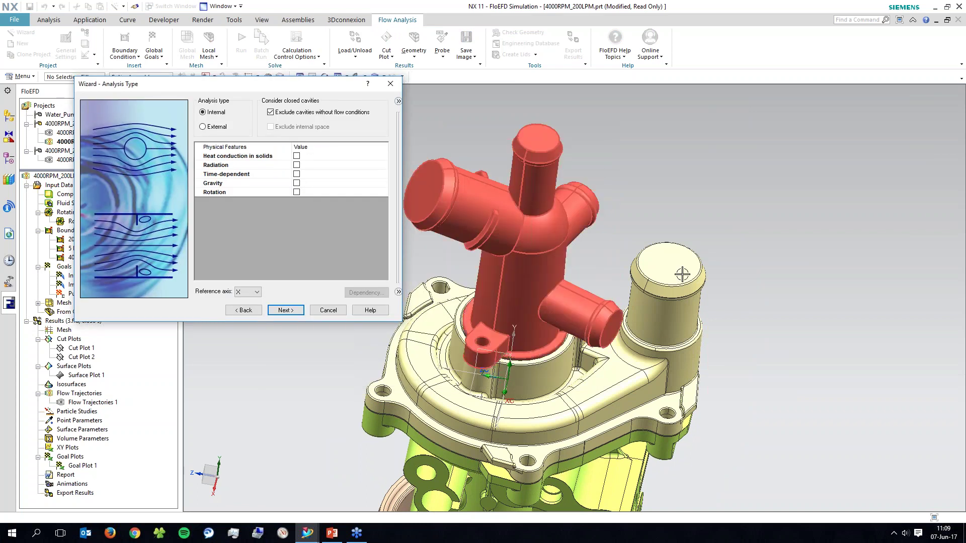
# Keep the internal analysis type and enable rotation with Local region(s) (Averaging) as the only physical feature.
pyautogui.click(852, 317)
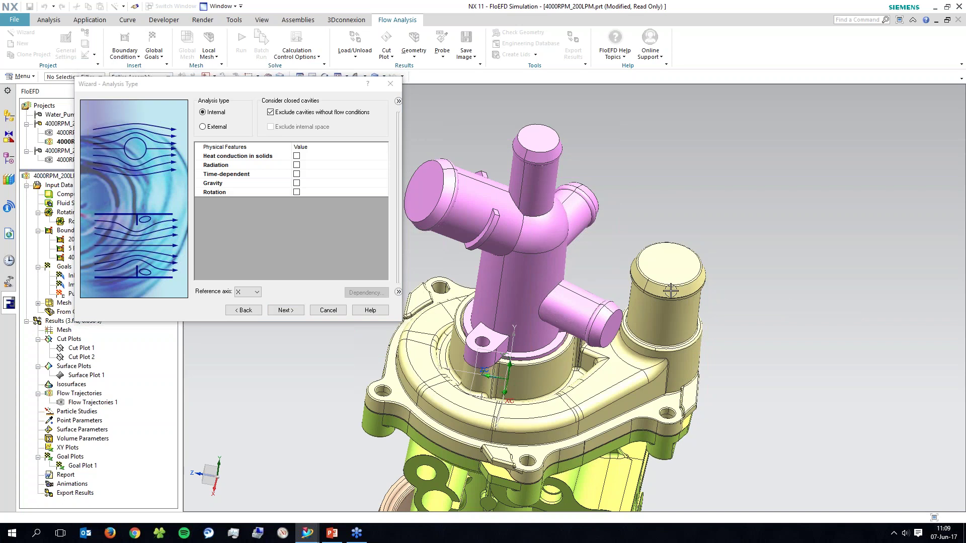
pyautogui.keyDown('shift'); pyautogui.moveTo(671, 290); pyautogui.dragTo(791, 286, button='middle'); pyautogui.keyUp('shift')
pyautogui.click(252, 157)
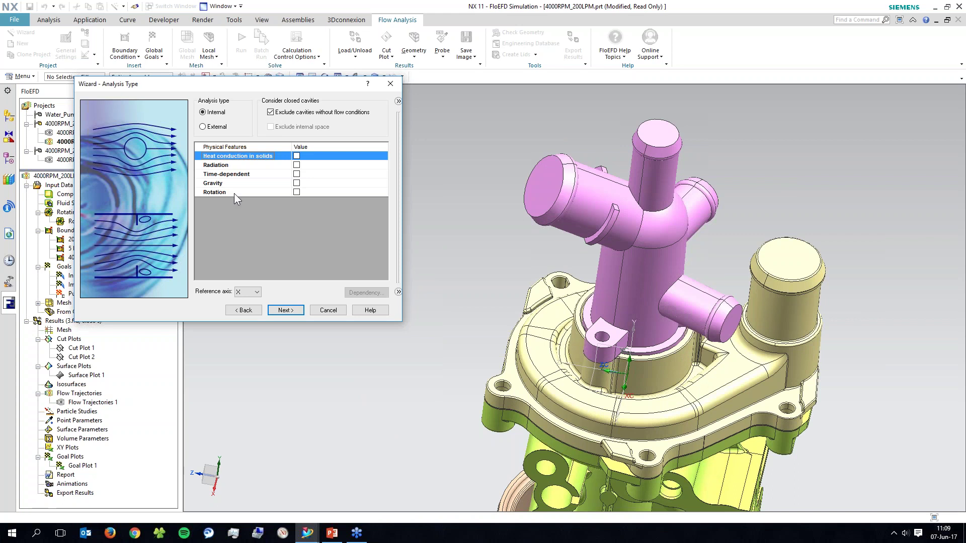
pyautogui.click(220, 193)
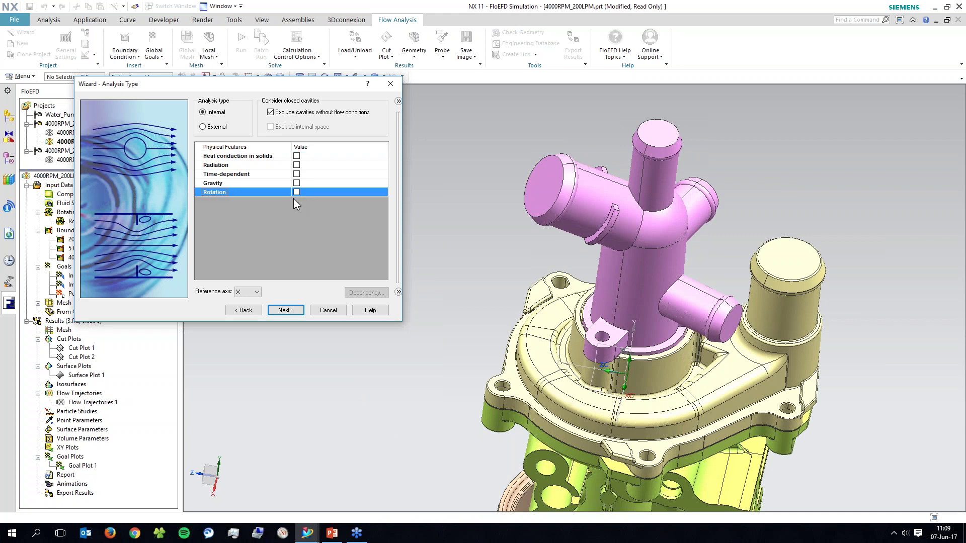
pyautogui.click(296, 193)
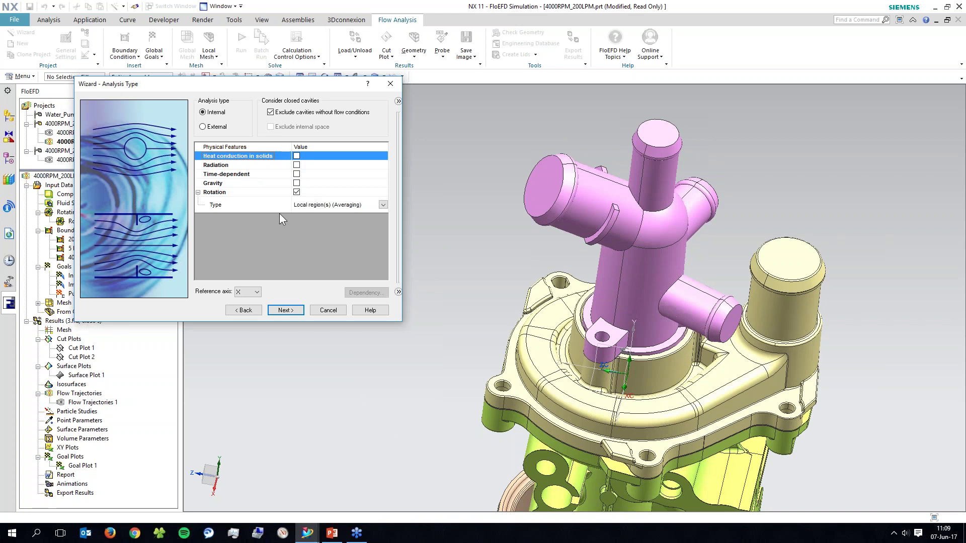
pyautogui.click(291, 316)
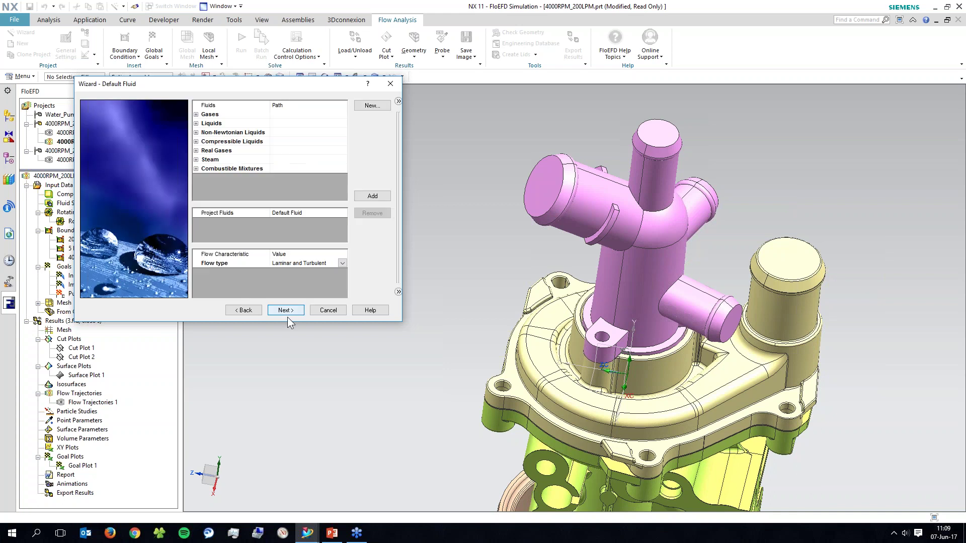
# Add pre-defined liquid Water as the project's default fluid.
pyautogui.click(196, 123)
pyautogui.scroll(-2, 247, 161)
pyautogui.scroll(-2, 226, 175)
pyautogui.click(227, 169)
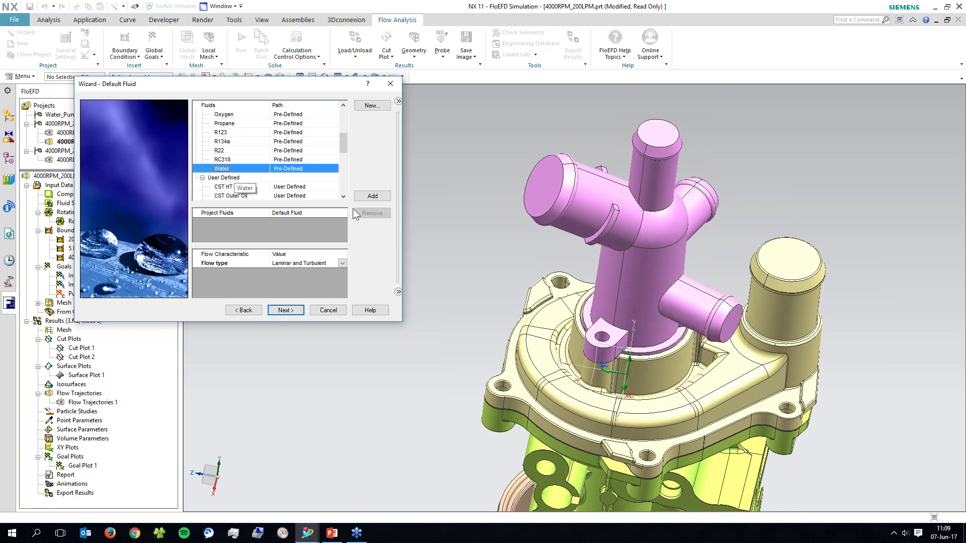
pyautogui.click(384, 194)
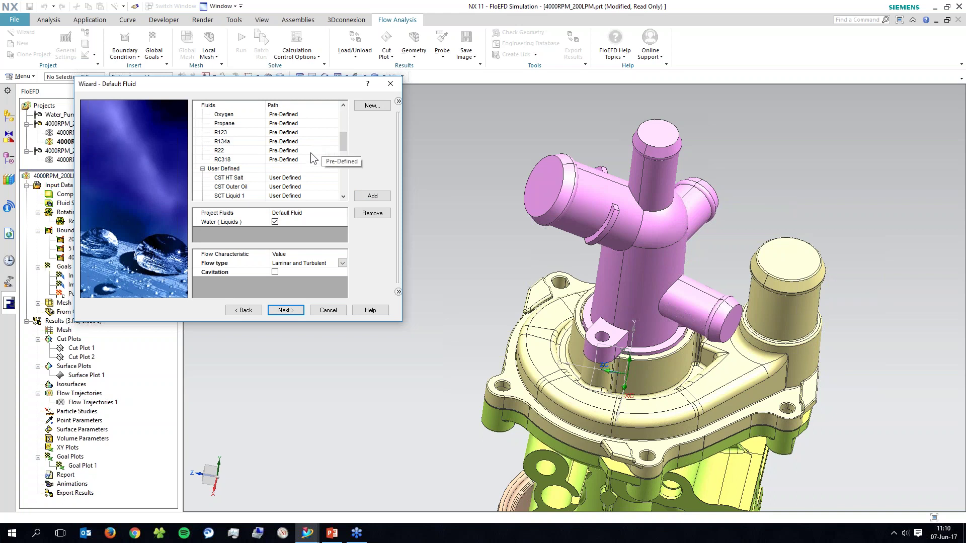
# Add liquid Ethylene as a second project fluid and remove it again.
pyautogui.scroll(4, 282, 177)
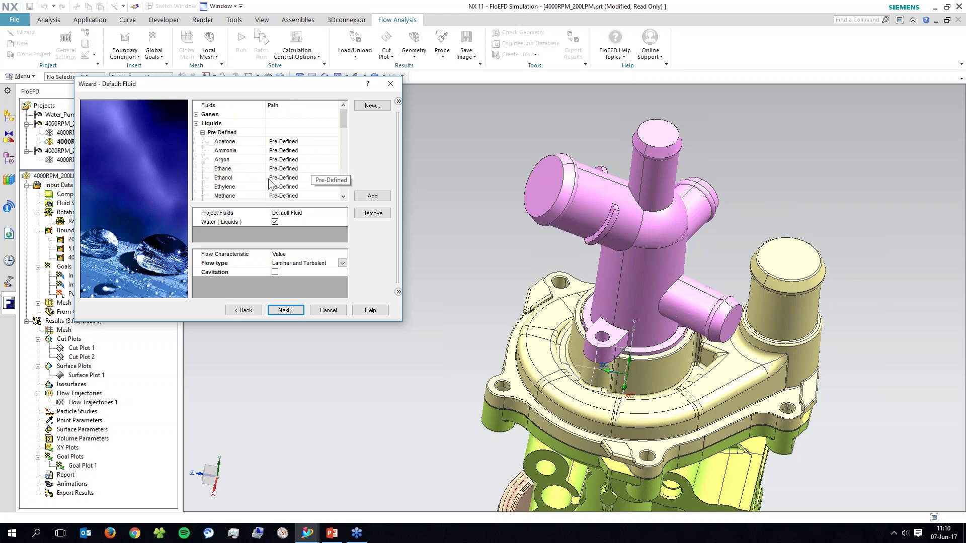
pyautogui.scroll(-2, 271, 184)
pyautogui.click(227, 132)
pyautogui.click(371, 196)
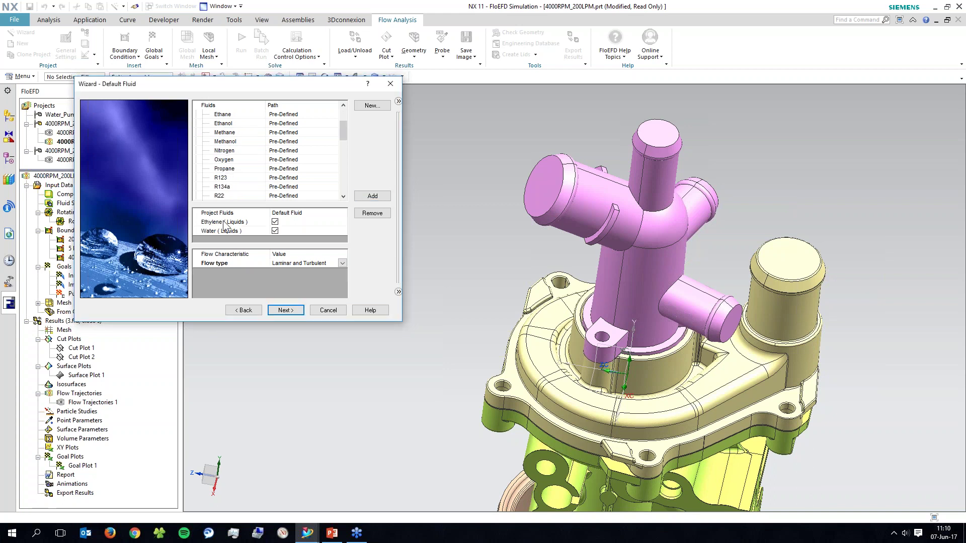
pyautogui.click(253, 223)
pyautogui.click(360, 214)
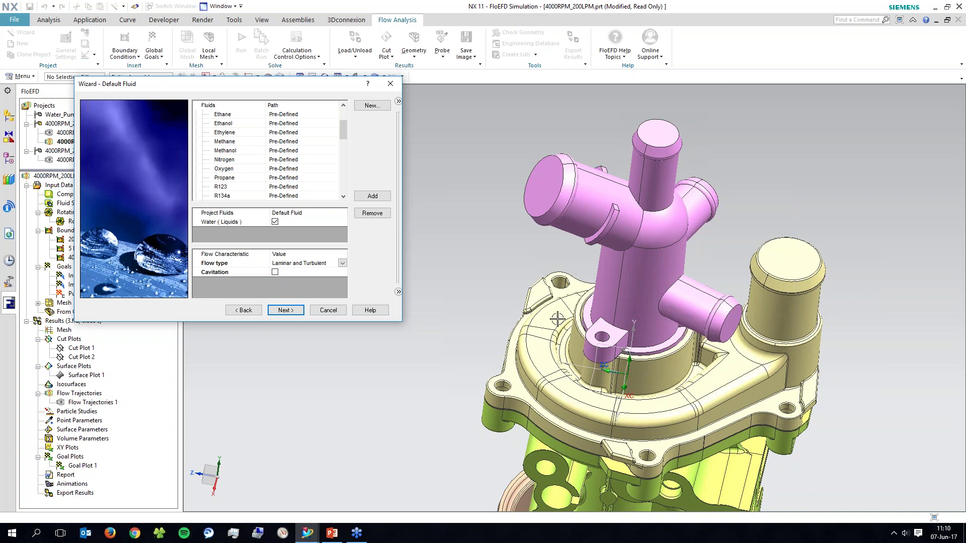
# Accept the fluid settings, proceed to the initial conditions and review the pressure and temperature parameters.
pyautogui.click(289, 311)
pyautogui.press('Return')
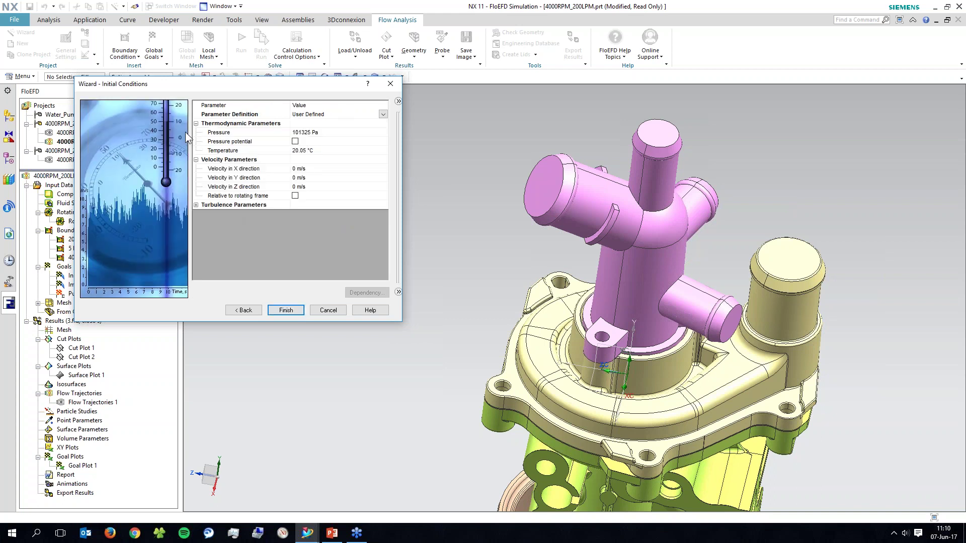
pyautogui.click(324, 134)
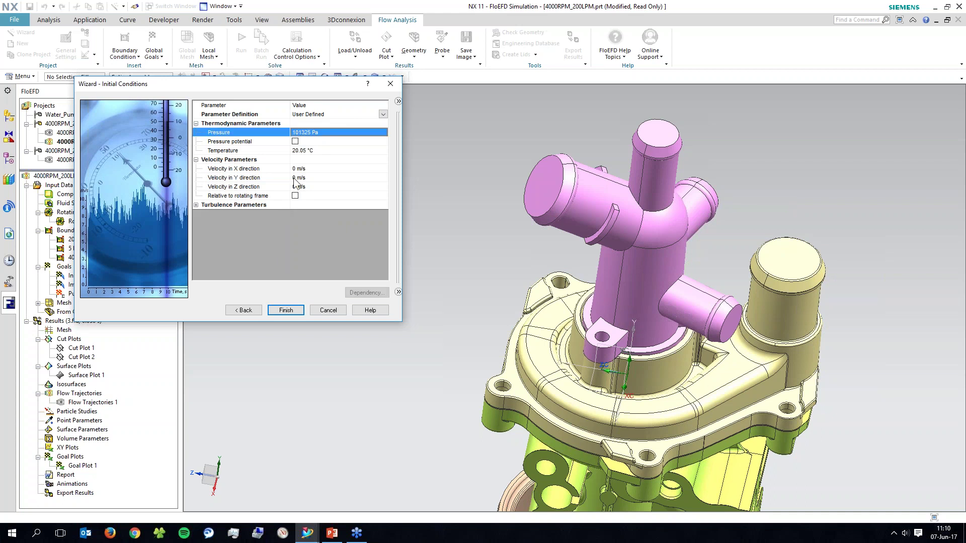
pyautogui.click(311, 153)
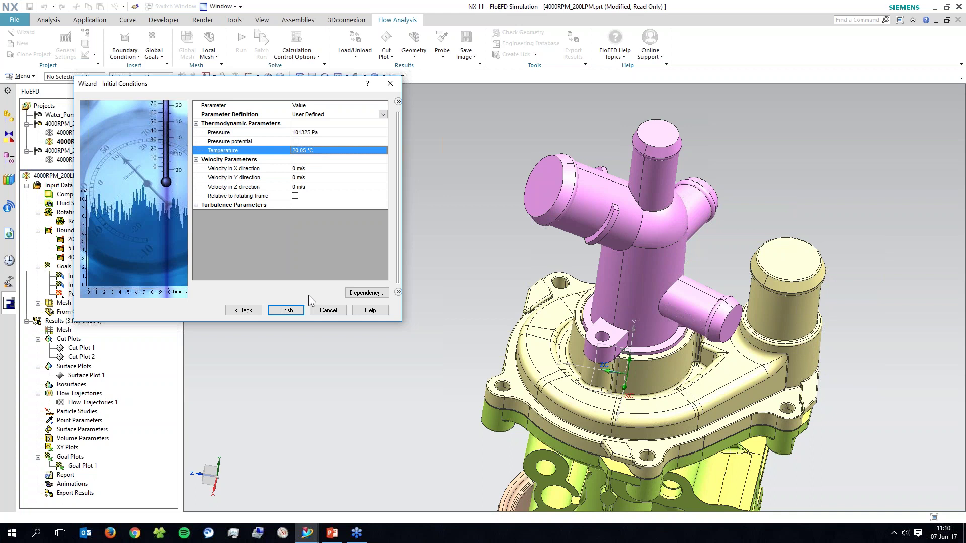
# Finish the wizard to create the project and highlight its computational domain around the pump for inspection.
pyautogui.click(280, 311)
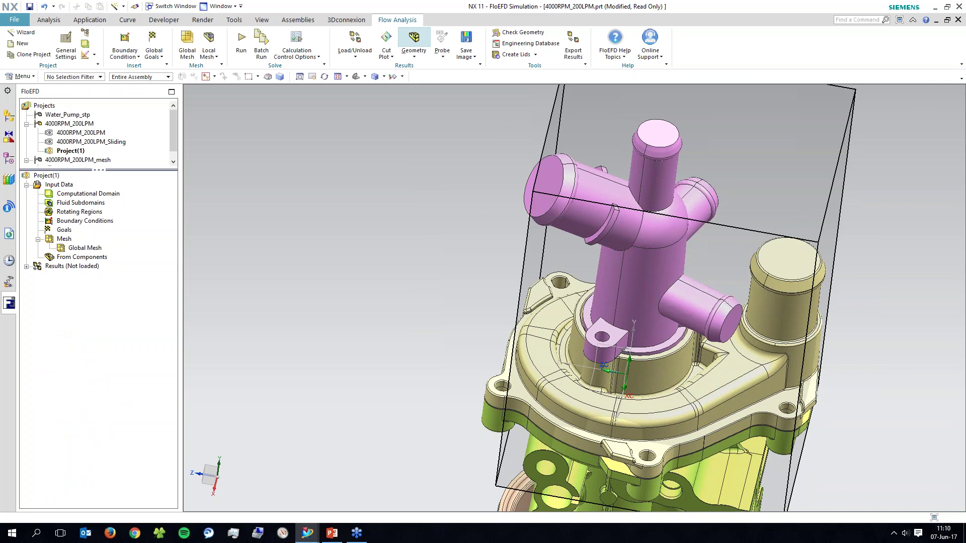
pyautogui.moveTo(423, 292); pyautogui.dragTo(414, 357, button='middle')
pyautogui.scroll(-3, 413, 357)
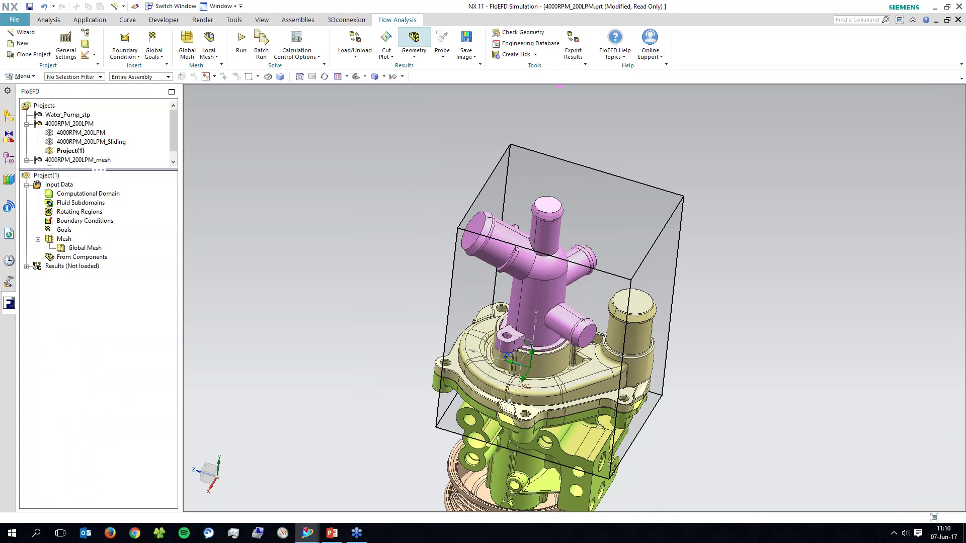
pyautogui.click(88, 194)
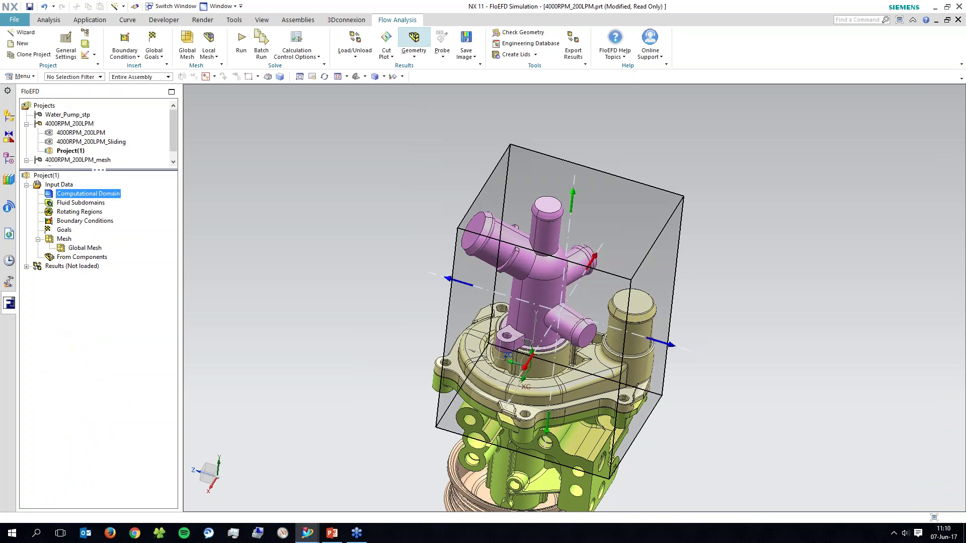
pyautogui.moveTo(446, 295); pyautogui.dragTo(615, 291, button='middle')
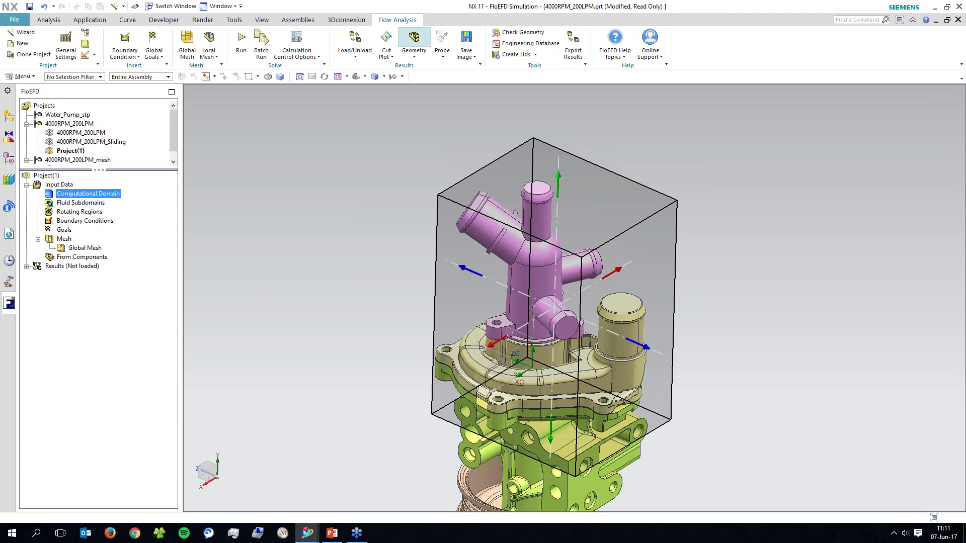
pyautogui.click(319, 358)
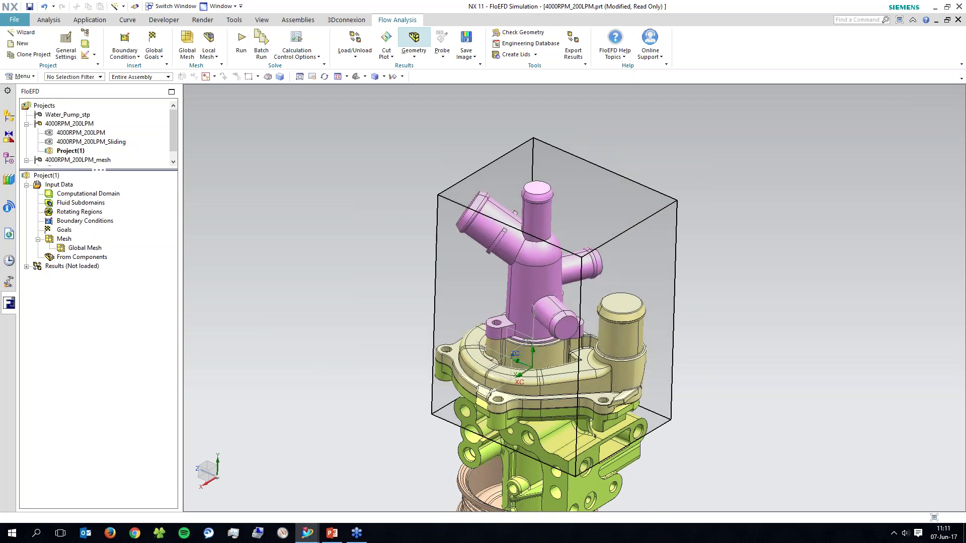
# Enlarge the project list and look through the assembly's component list and the part's model history.
pyautogui.moveTo(139, 170); pyautogui.dragTo(139, 188)
pyautogui.click(9, 115)
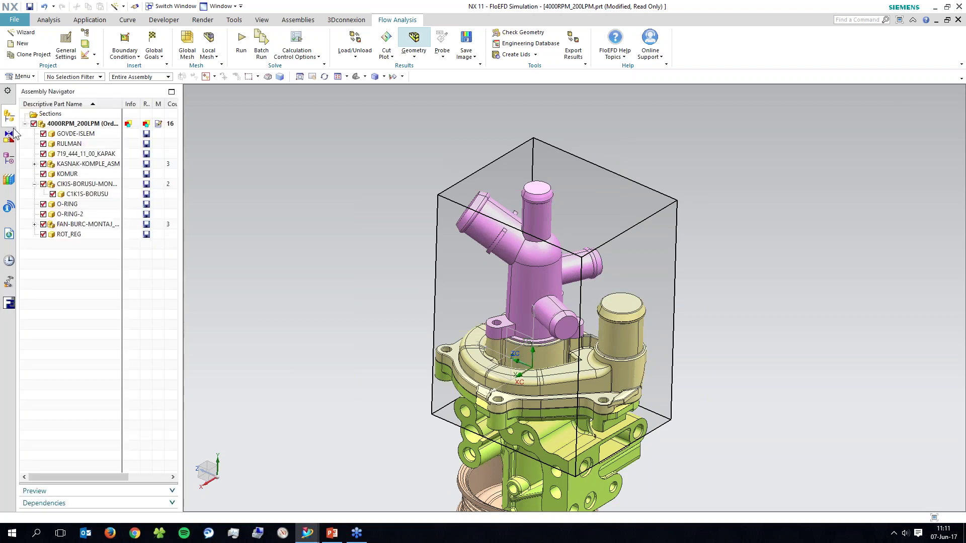
pyautogui.click(9, 135)
pyautogui.click(9, 157)
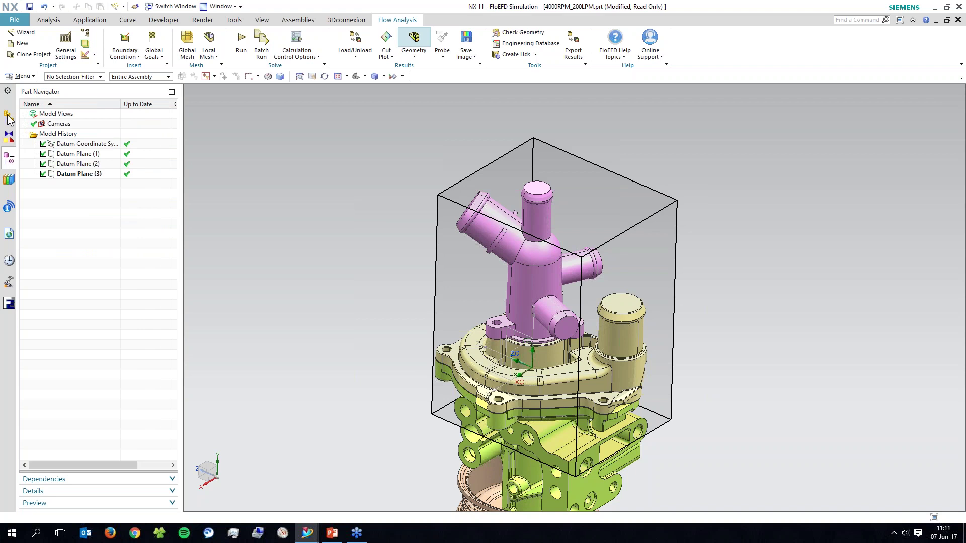
pyautogui.click(8, 117)
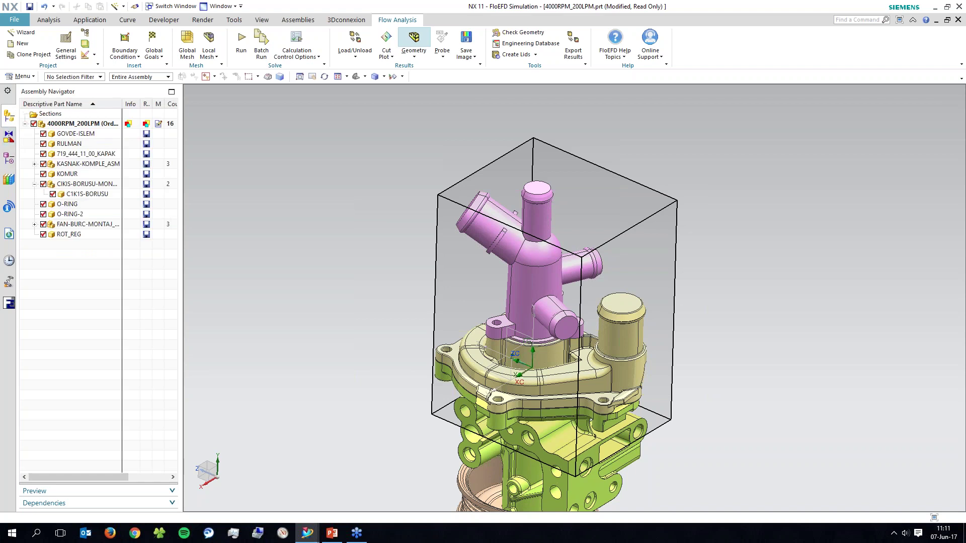
# Clip the pump assembly with a single-plane section on the absolute X plane and reverse the cutting direction.
pyautogui.click(262, 20)
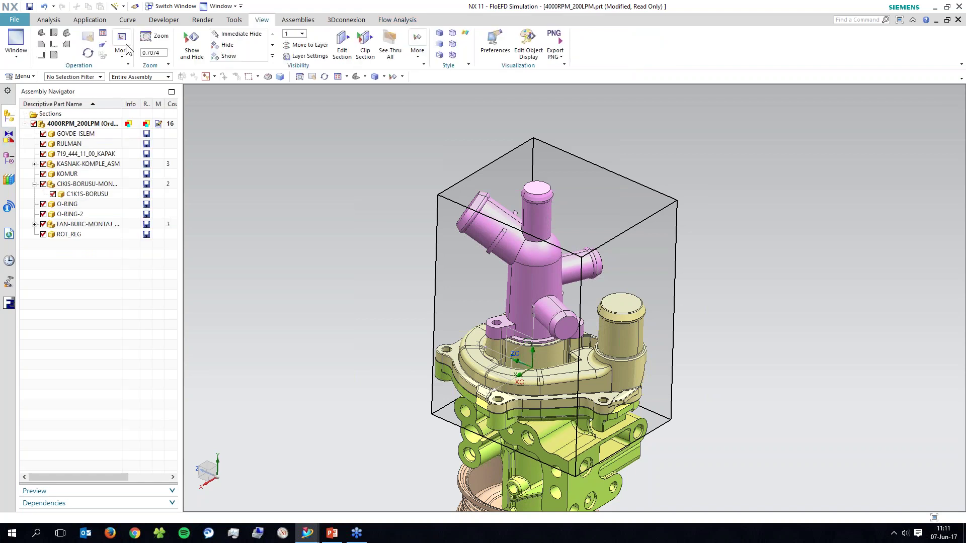
pyautogui.click(345, 54)
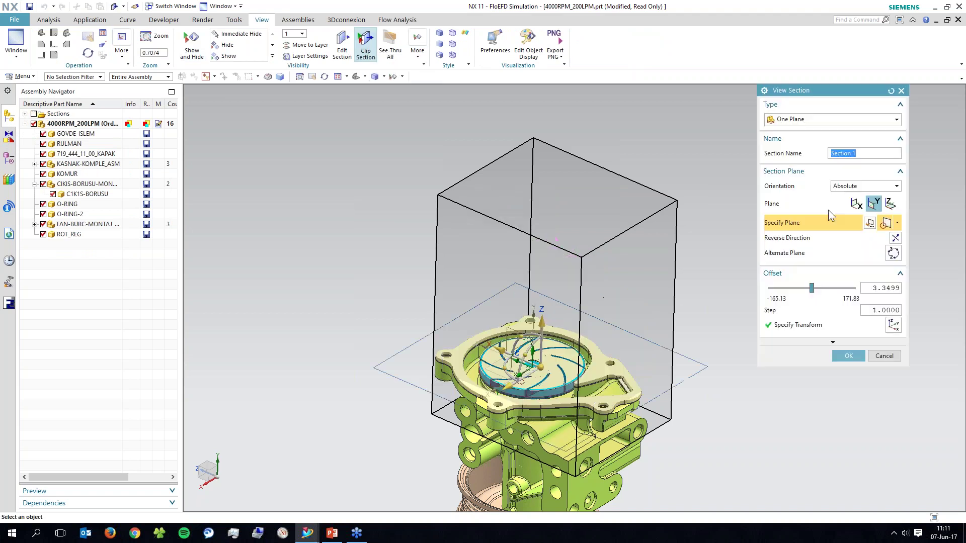
pyautogui.click(856, 203)
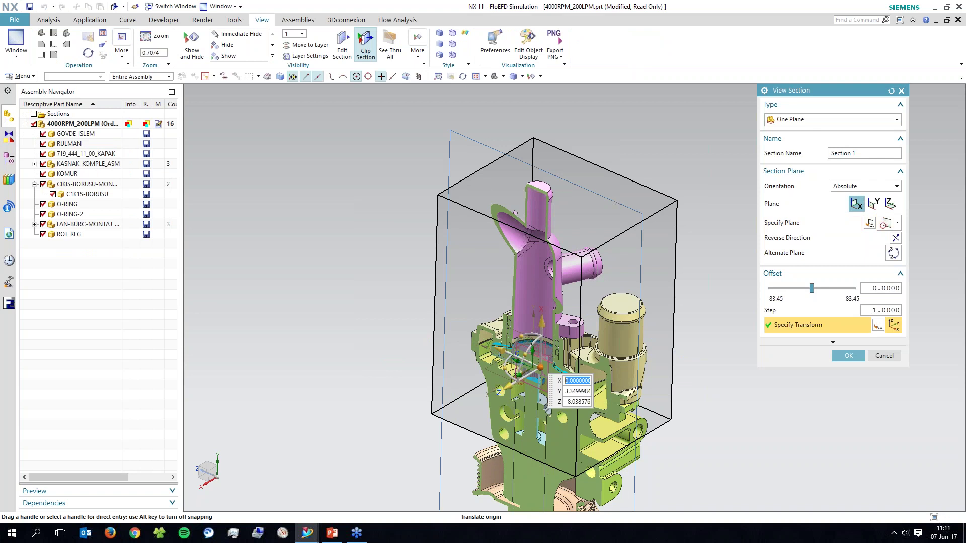
pyautogui.moveTo(588, 292)
pyautogui.mouseDown(button='middle')
pyautogui.moveTo(639, 282)
pyautogui.moveTo(581, 296)
pyautogui.mouseUp(button='middle')
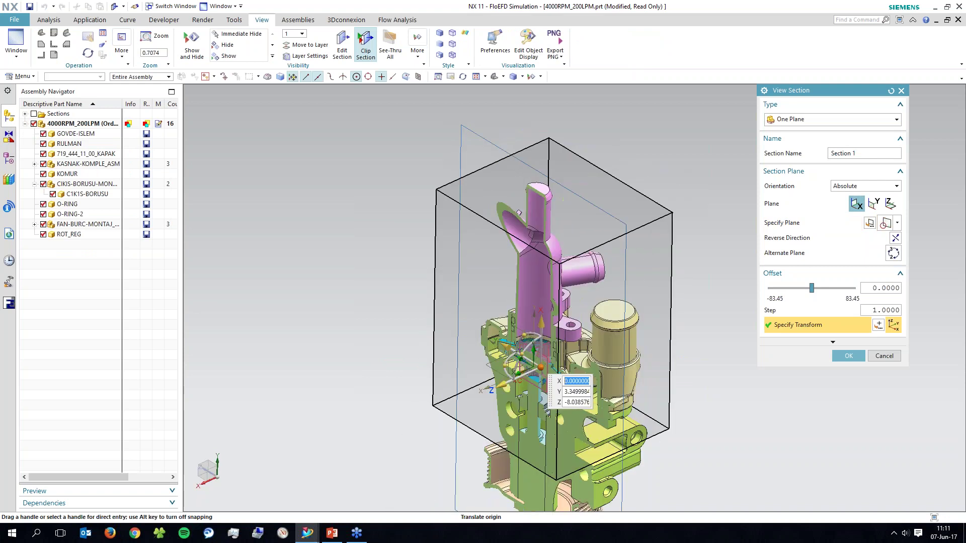
pyautogui.click(895, 238)
pyautogui.moveTo(649, 302); pyautogui.dragTo(543, 277, button='middle')
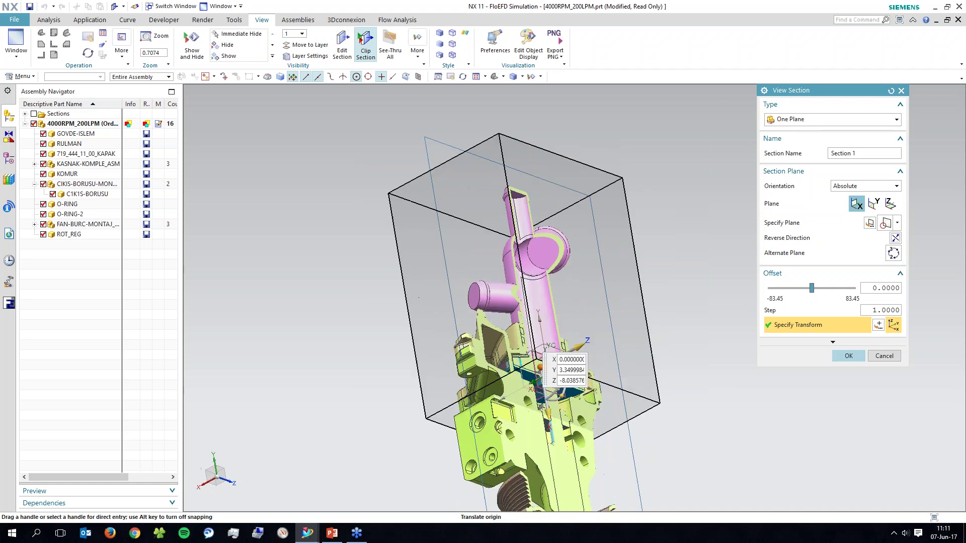
pyautogui.click(849, 356)
# Define an Inlet Volume Flow of 0.2 m^3/min on the inner lid face of the large angled pipe in C1K1S-BORUSU.
pyautogui.moveTo(705, 312); pyautogui.dragTo(541, 365, button='middle')
pyautogui.scroll(3, 541, 366)
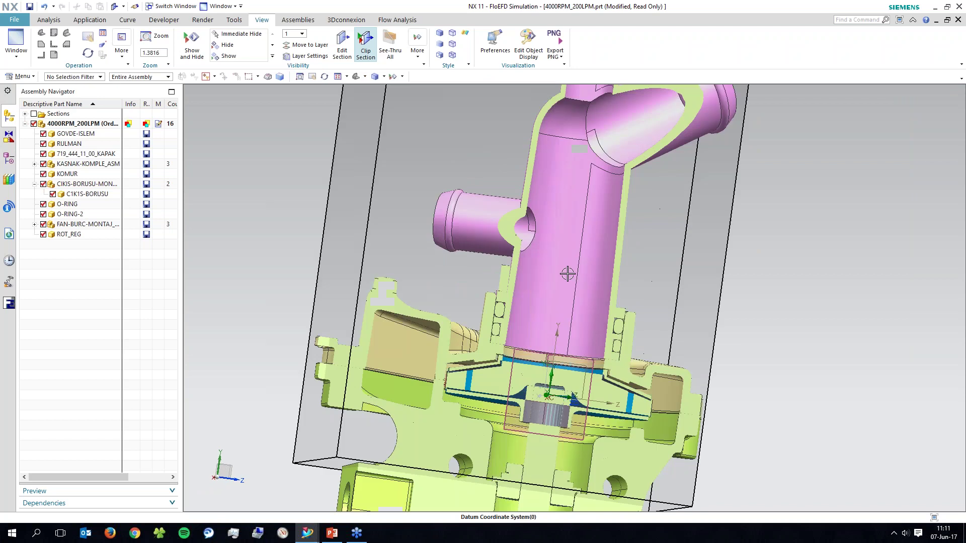
pyautogui.scroll(3, 548, 358)
pyautogui.moveTo(559, 351); pyautogui.dragTo(549, 390, button='middle')
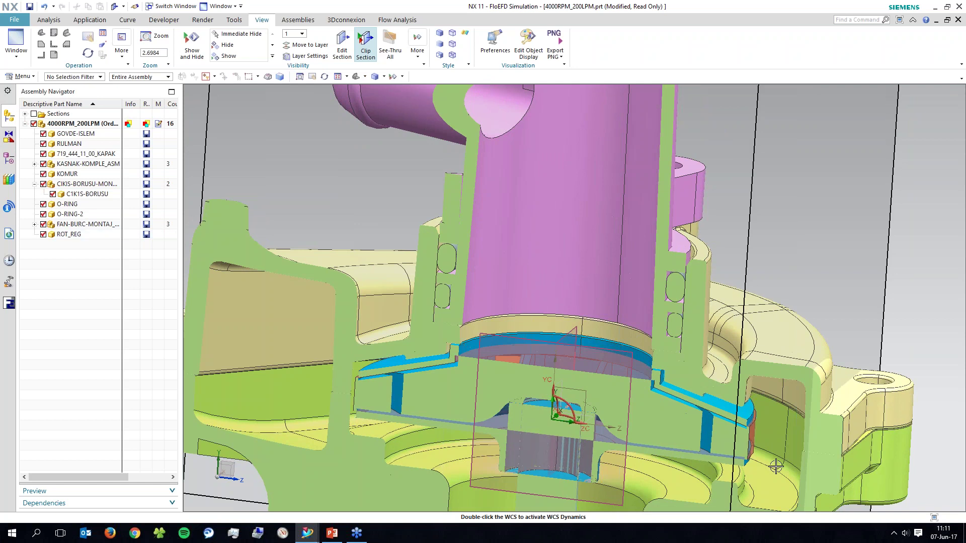
pyautogui.scroll(3, 674, 344)
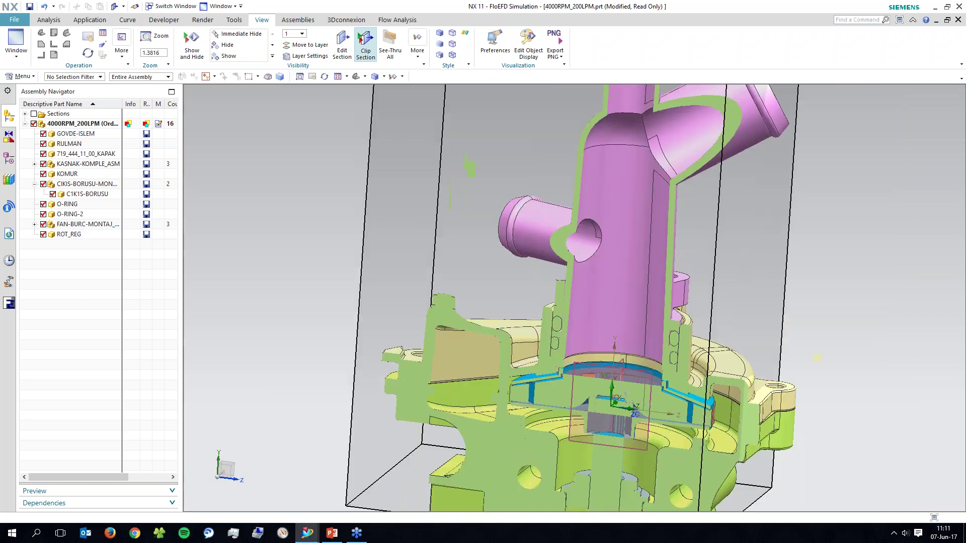
pyautogui.moveTo(674, 344); pyautogui.dragTo(564, 352, button='middle')
pyautogui.click(8, 303)
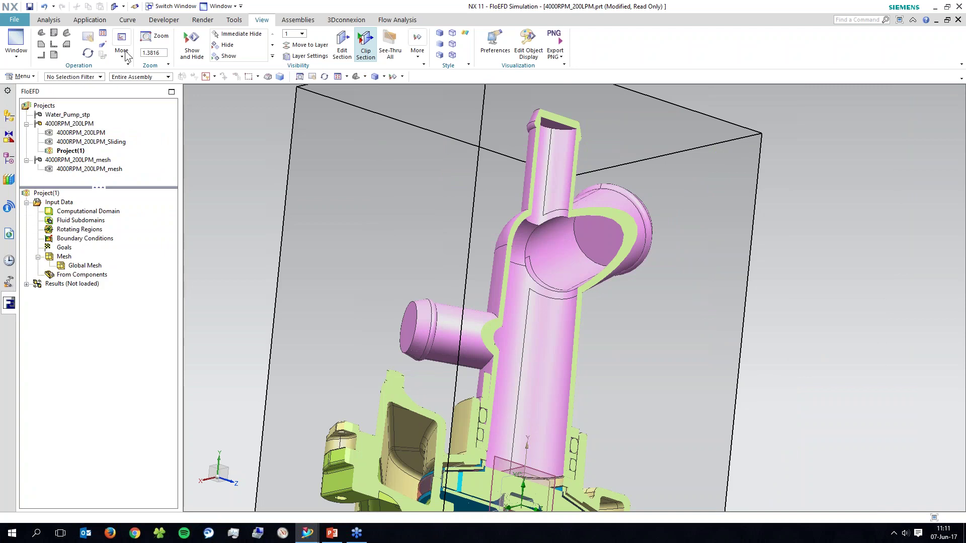
pyautogui.scroll(-3, 126, 50)
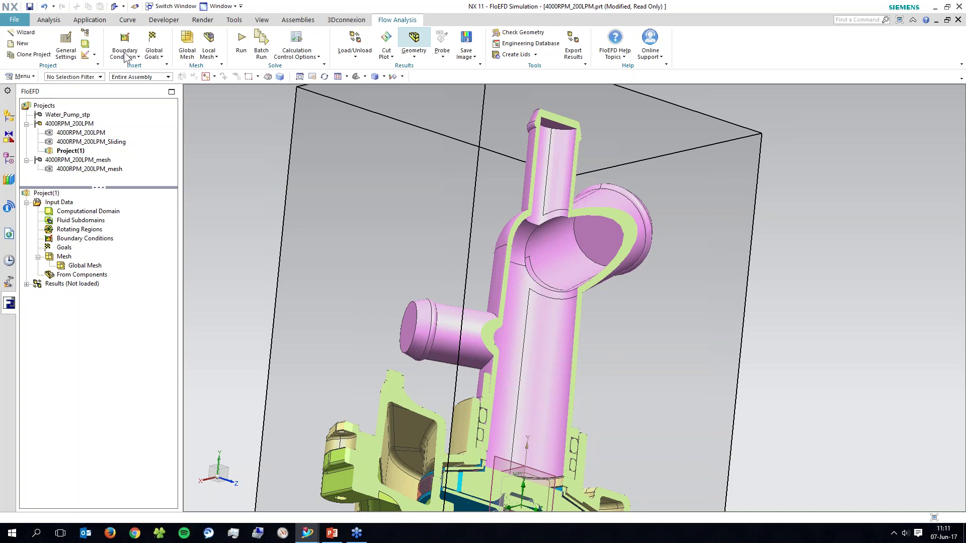
pyautogui.click(126, 56)
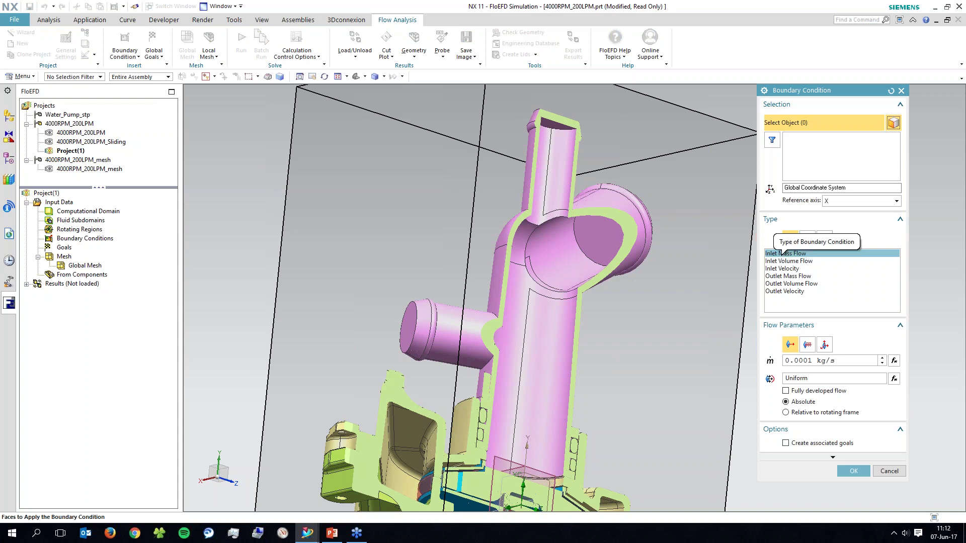
pyautogui.press('Down')
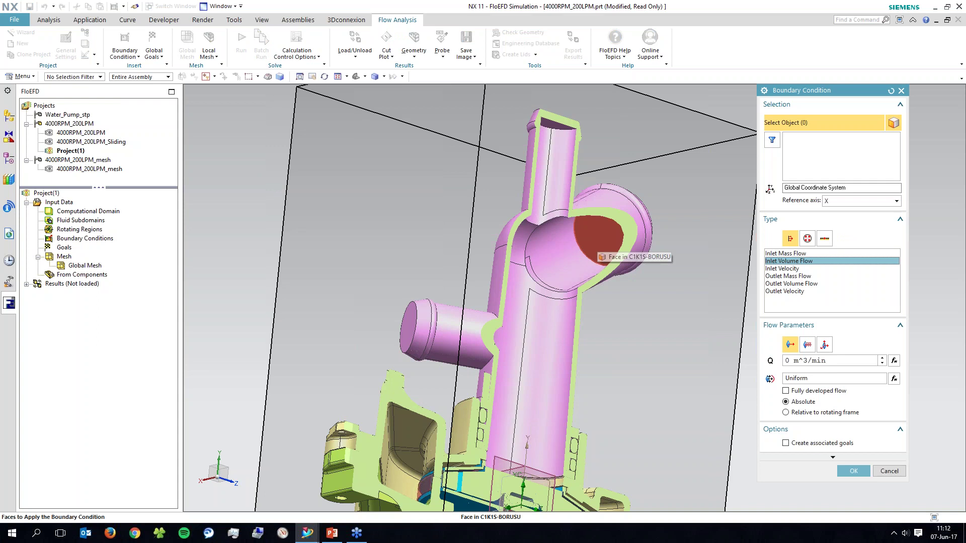
pyautogui.click(596, 249)
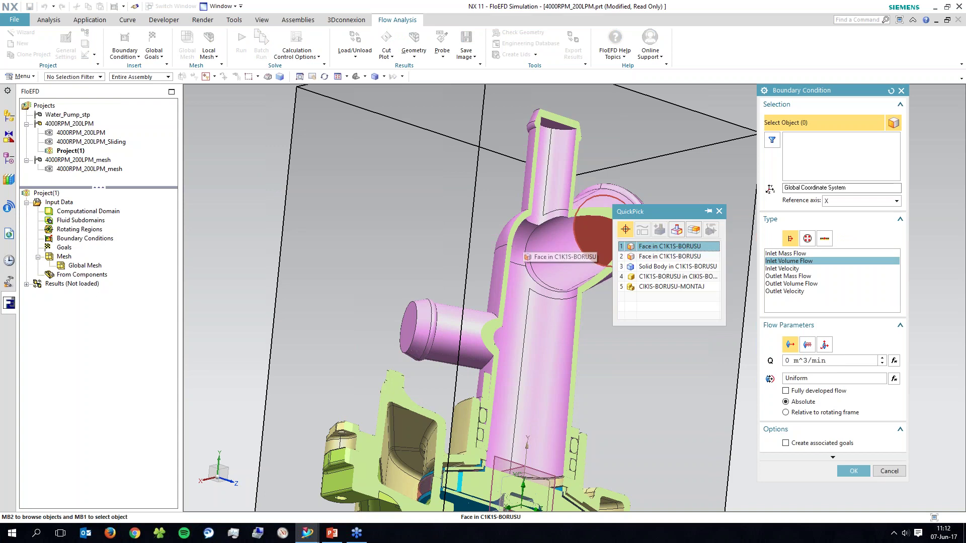
pyautogui.click(804, 142)
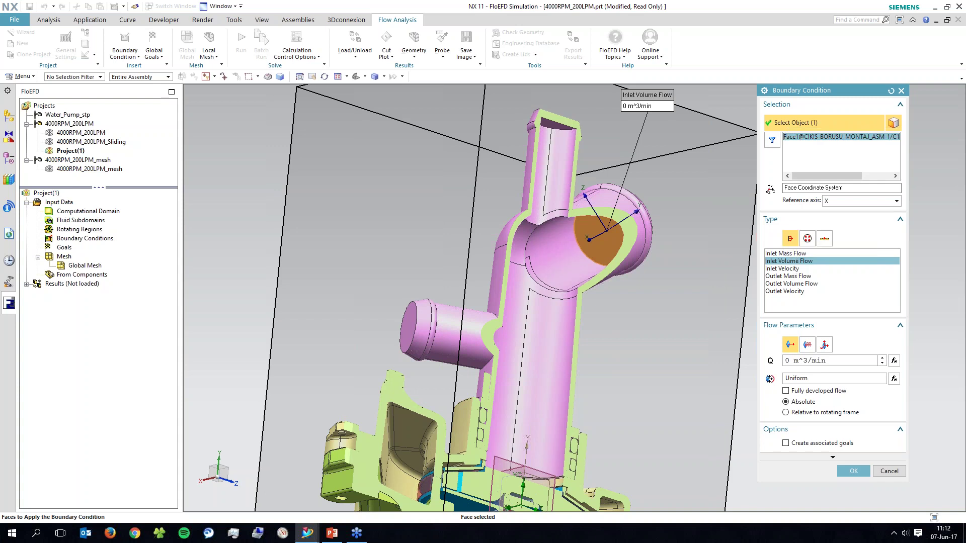
pyautogui.doubleClick(788, 360)
pyautogui.write('0.2')
pyautogui.click(851, 471)
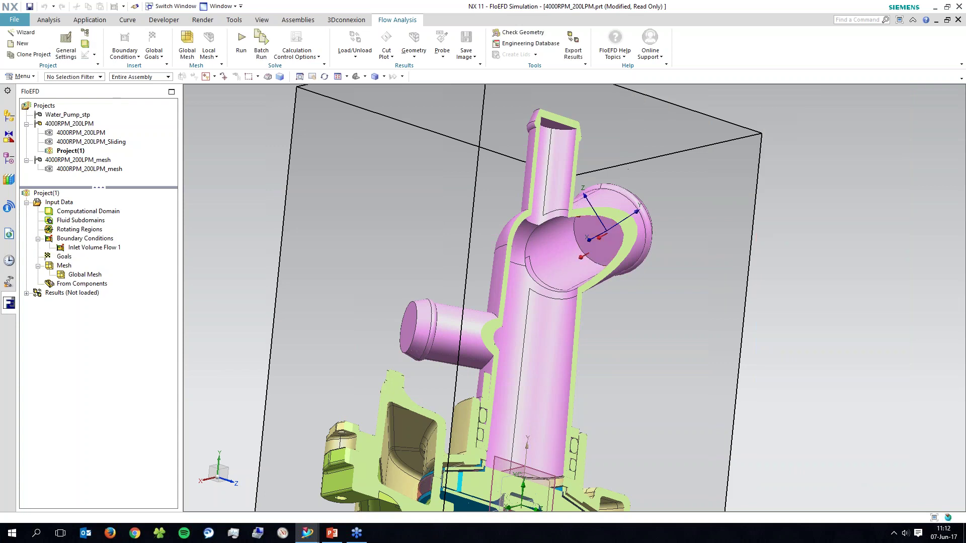
# Check the flow arrows at the inlet face and reverse the clipping direction of the X-plane section.
pyautogui.scroll(5, 558, 330)
pyautogui.moveTo(557, 330); pyautogui.dragTo(563, 353, button='middle')
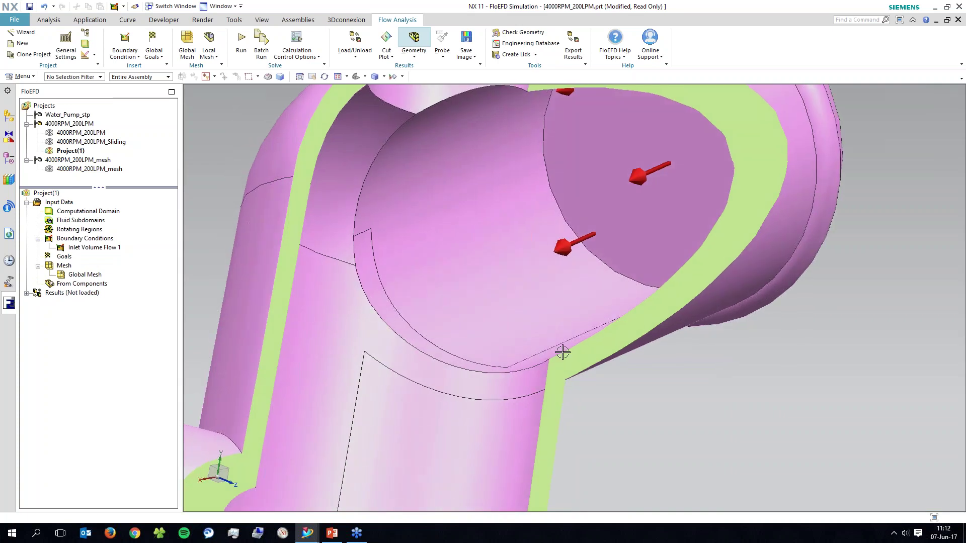
pyautogui.scroll(-3, 563, 352)
pyautogui.scroll(-6, 562, 352)
pyautogui.moveTo(562, 353); pyautogui.dragTo(503, 360, button='middle')
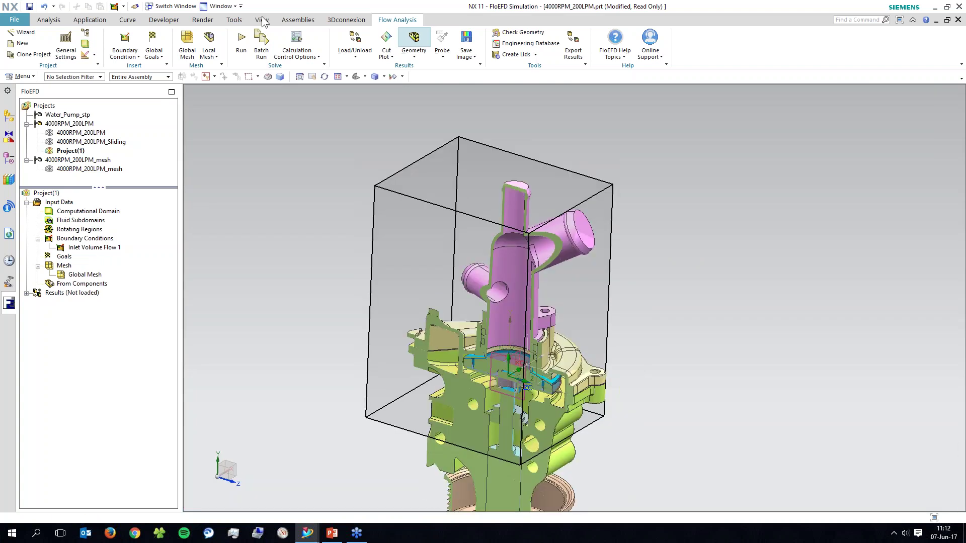
pyautogui.scroll(3, 366, 47)
pyautogui.click(341, 53)
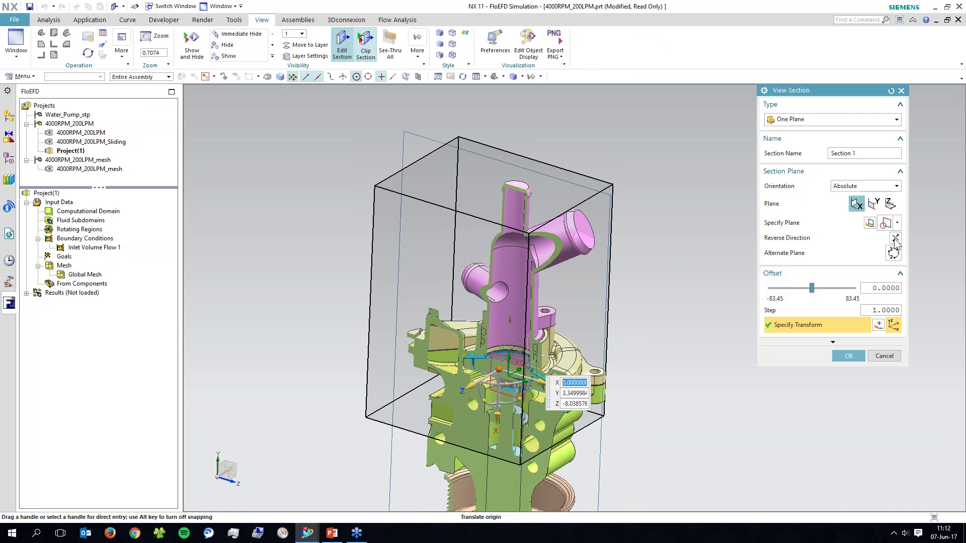
pyautogui.click(895, 239)
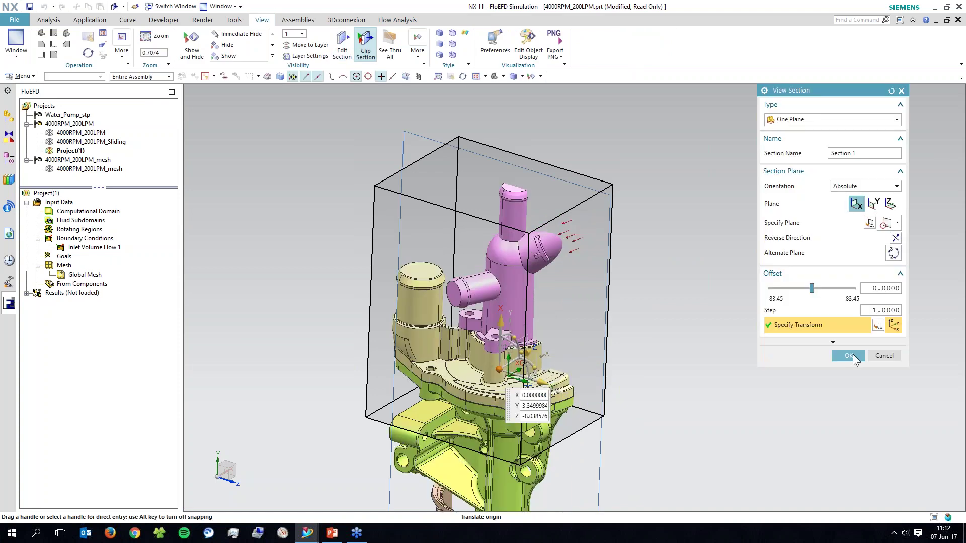
pyautogui.click(852, 354)
# Start a Static Pressure boundary condition on the inner lid face of the pump's outlet on the KAPAK cover.
pyautogui.moveTo(532, 252); pyautogui.dragTo(556, 257, button='middle')
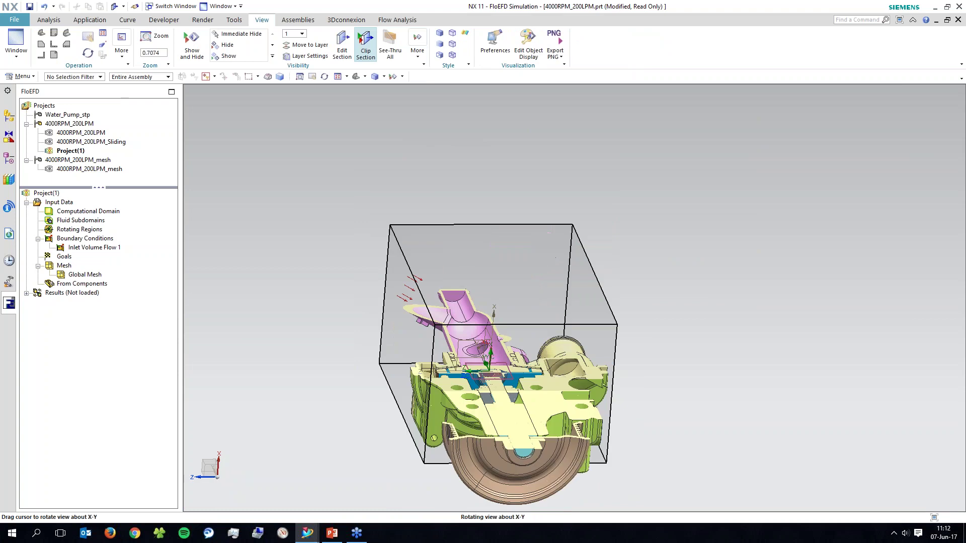
pyautogui.moveTo(498, 352); pyautogui.dragTo(472, 219, button='middle')
pyautogui.scroll(4, 575, 222)
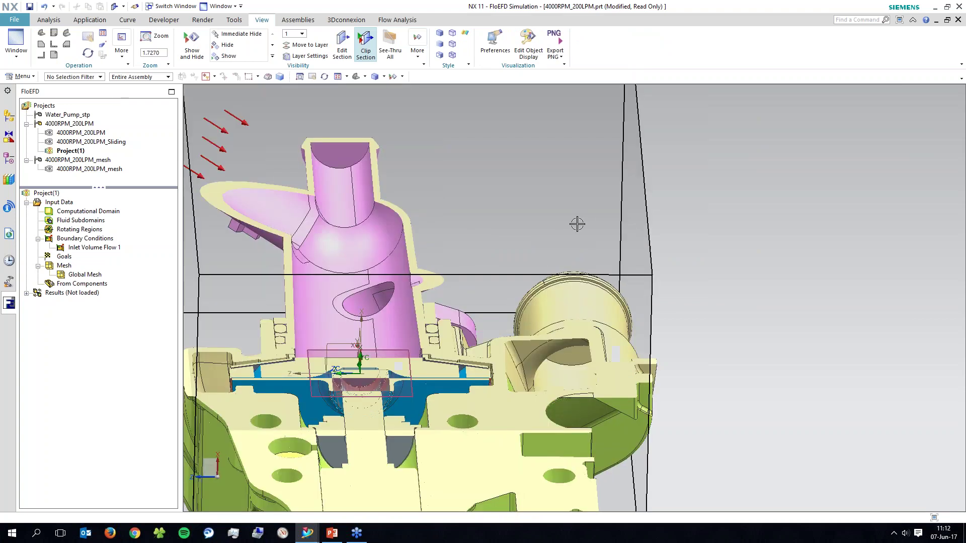
pyautogui.keyDown('shift'); pyautogui.moveTo(577, 224); pyautogui.dragTo(648, 224, button='middle'); pyautogui.keyUp('shift')
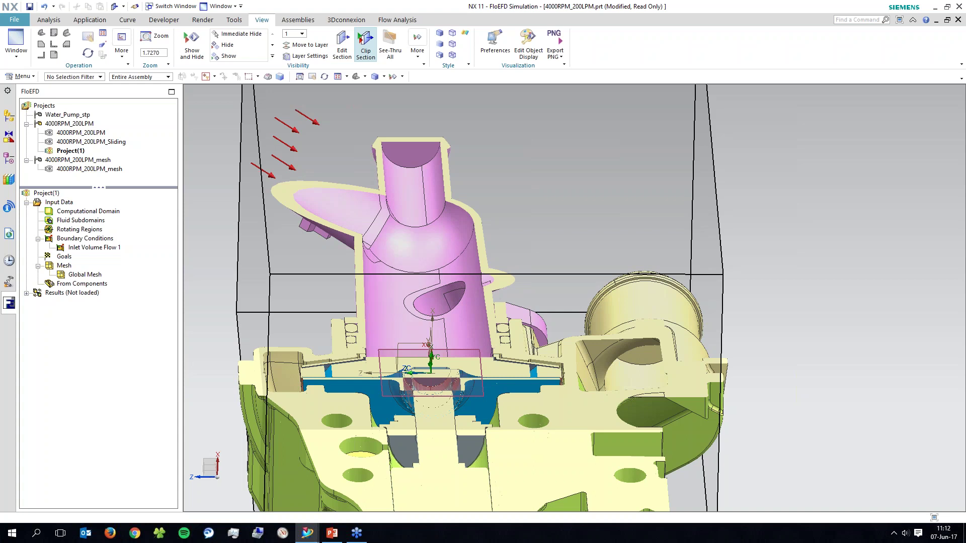
pyautogui.click(397, 20)
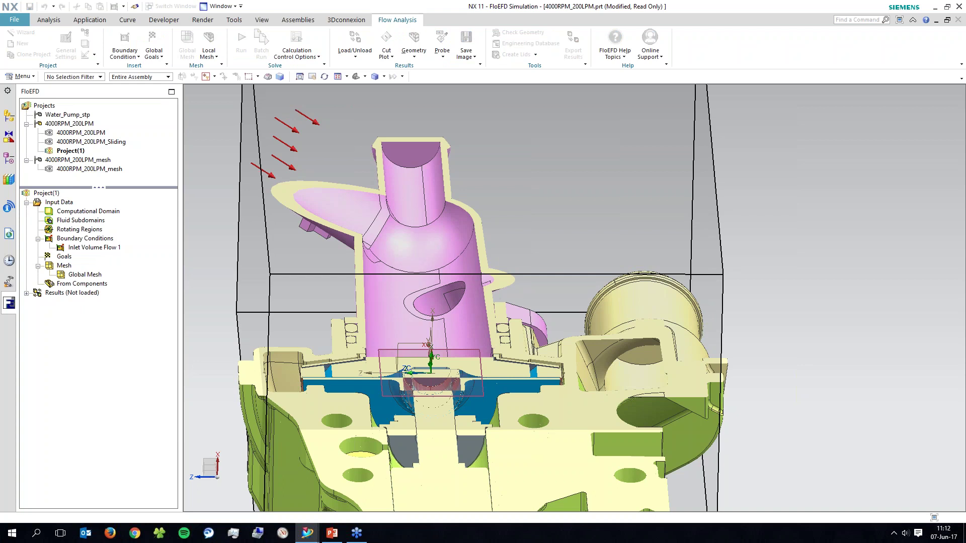
pyautogui.click(648, 359)
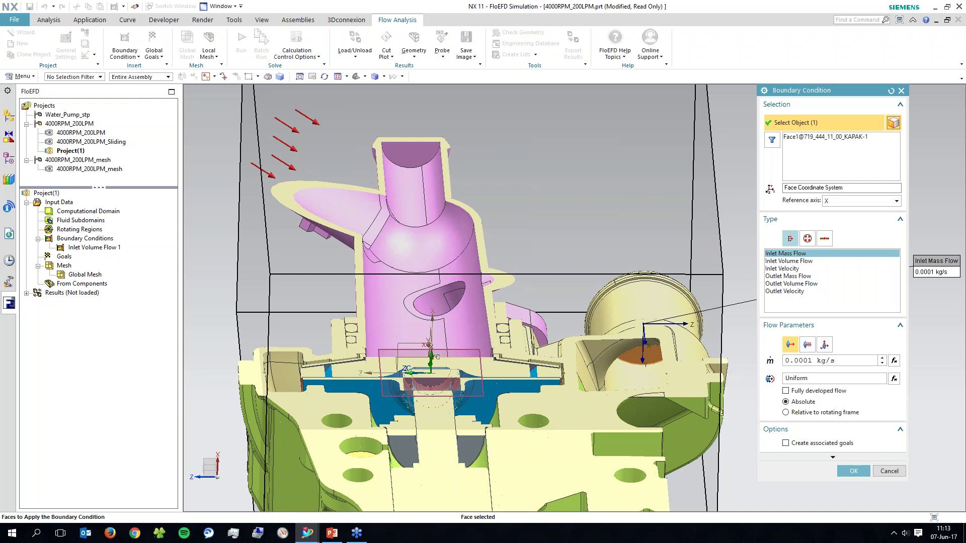
pyautogui.click(808, 239)
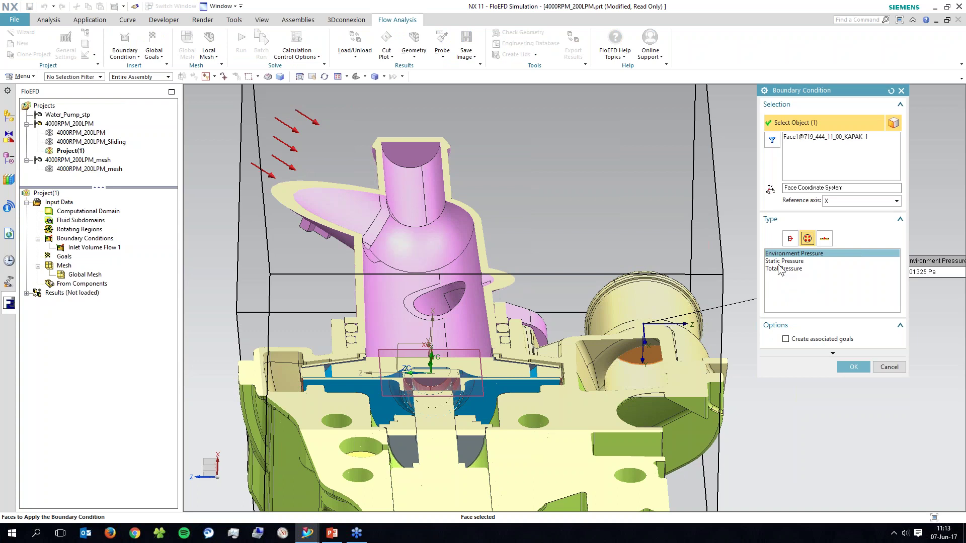
pyautogui.click(778, 263)
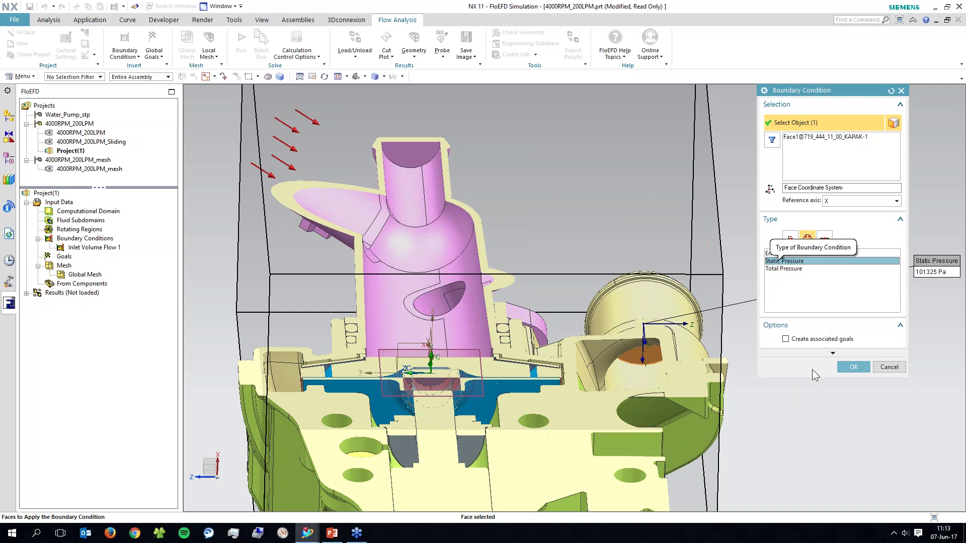
# Set the outlet's static pressure to 200000 Pa in the thermodynamic parameters and create the boundary condition.
pyautogui.click(832, 353)
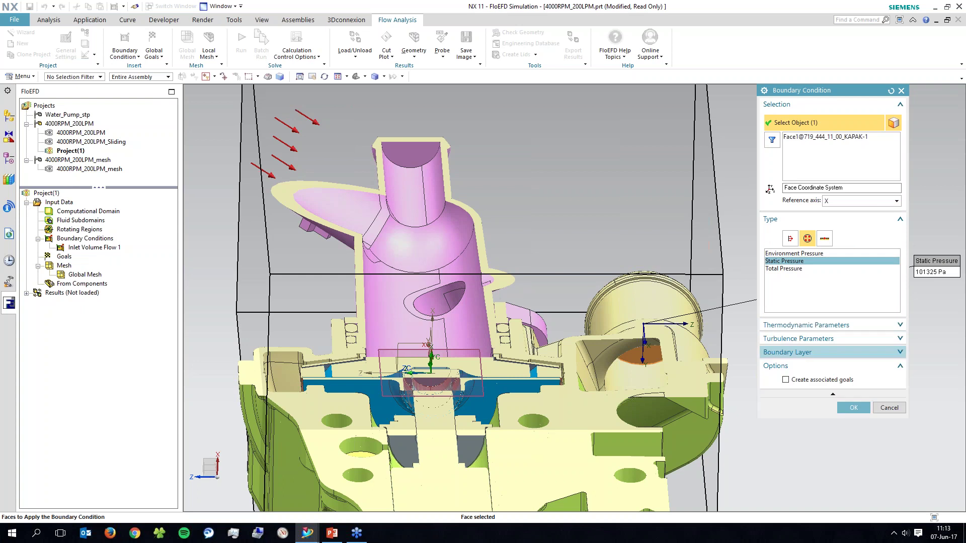
pyautogui.click(779, 325)
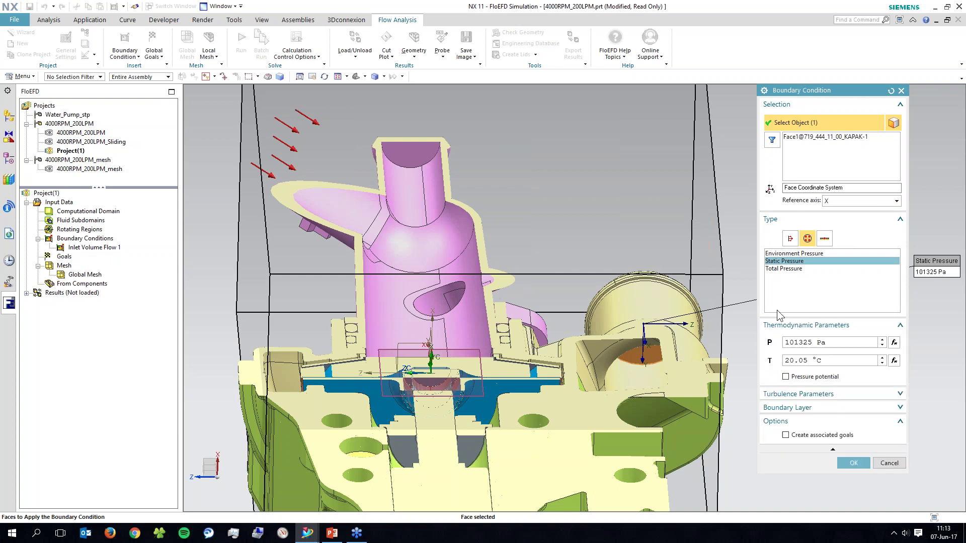
pyautogui.doubleClick(811, 343)
pyautogui.write('0')
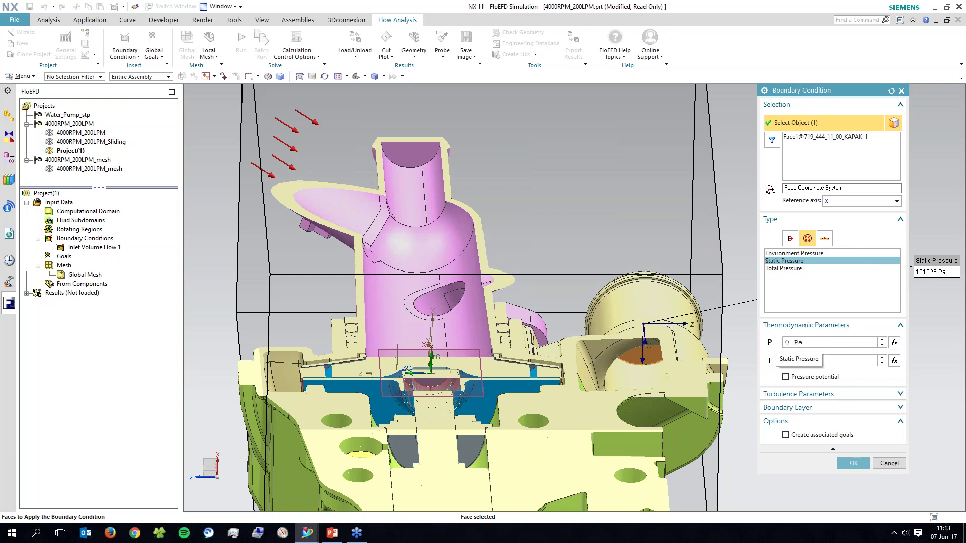
pyautogui.press('BackSpace')
pyautogui.write('200000')
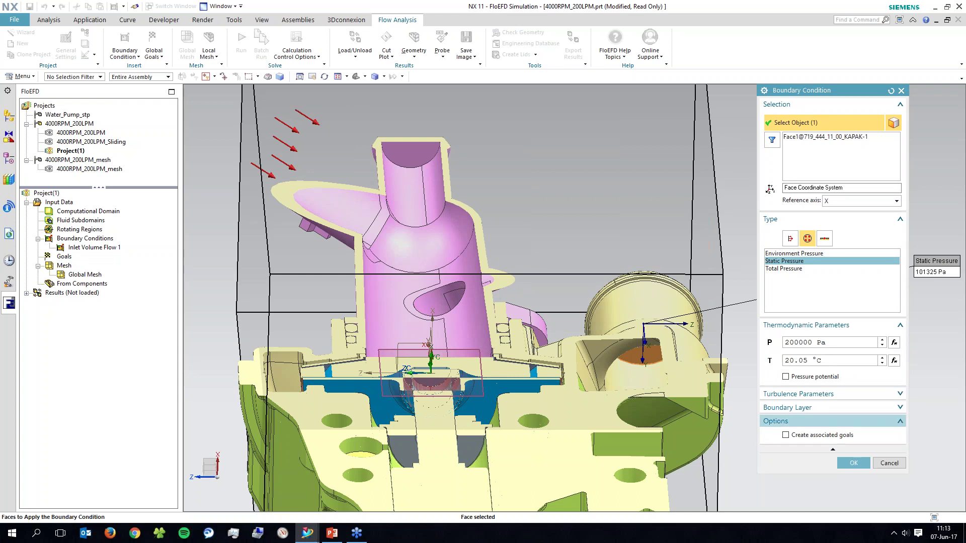
pyautogui.click(852, 463)
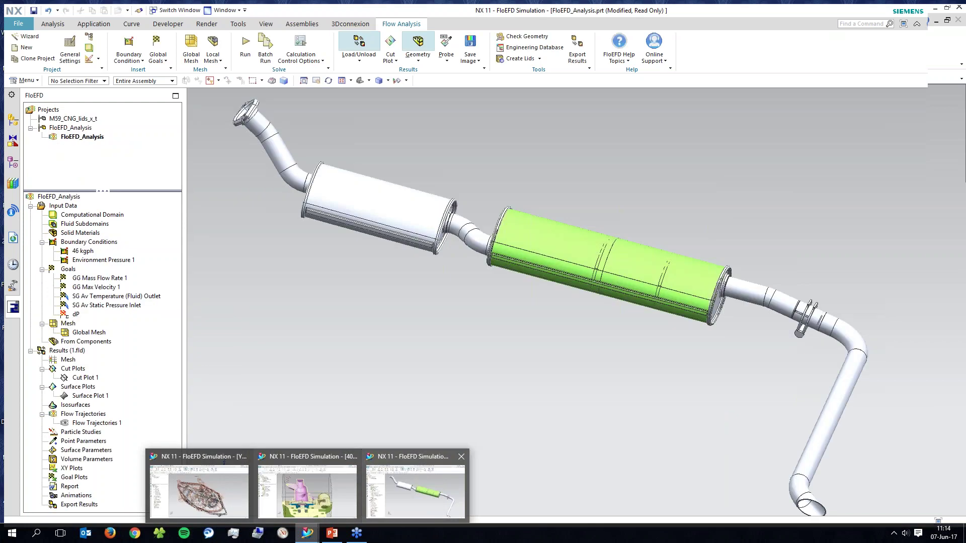
# Switch to the NX window with the exhaust system's FloEFD_Analysis project and inspect its computational domain around the model.
pyautogui.click(399, 502)
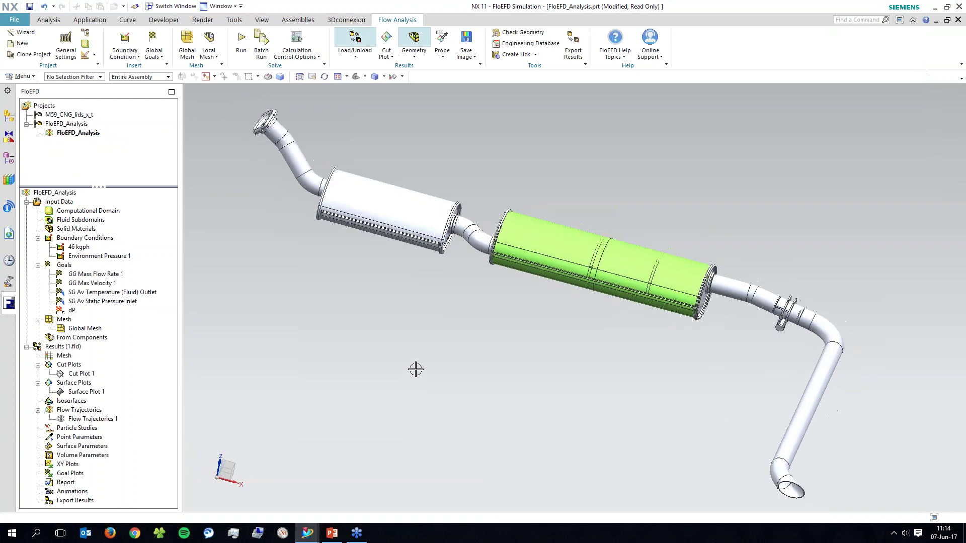
pyautogui.moveTo(308, 533)
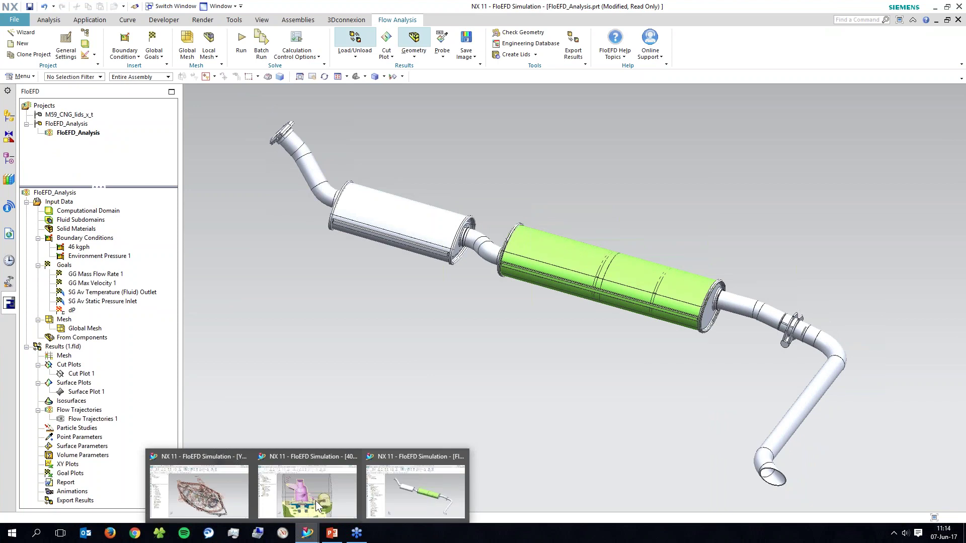
pyautogui.click(315, 501)
pyautogui.click(405, 496)
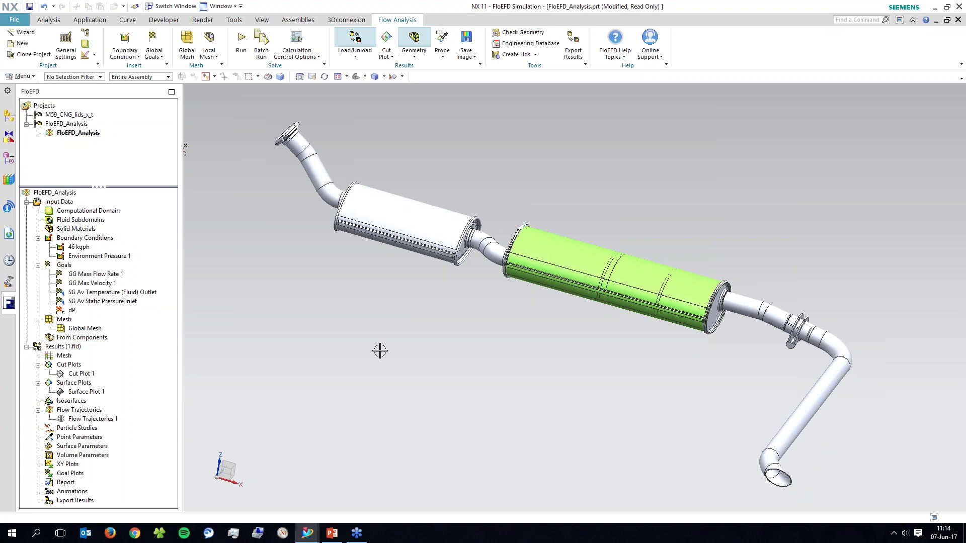
pyautogui.click(87, 212)
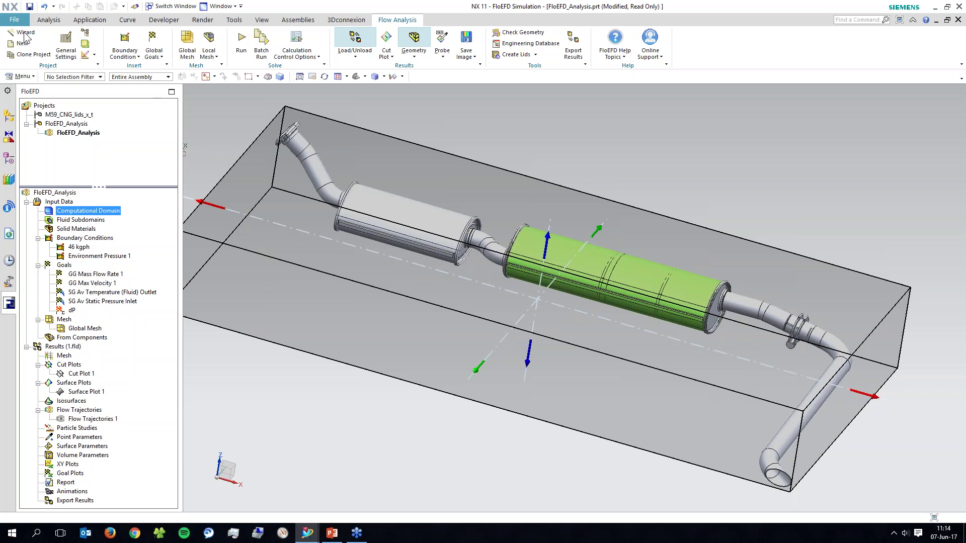
pyautogui.moveTo(332, 443); pyautogui.dragTo(347, 427, button='middle')
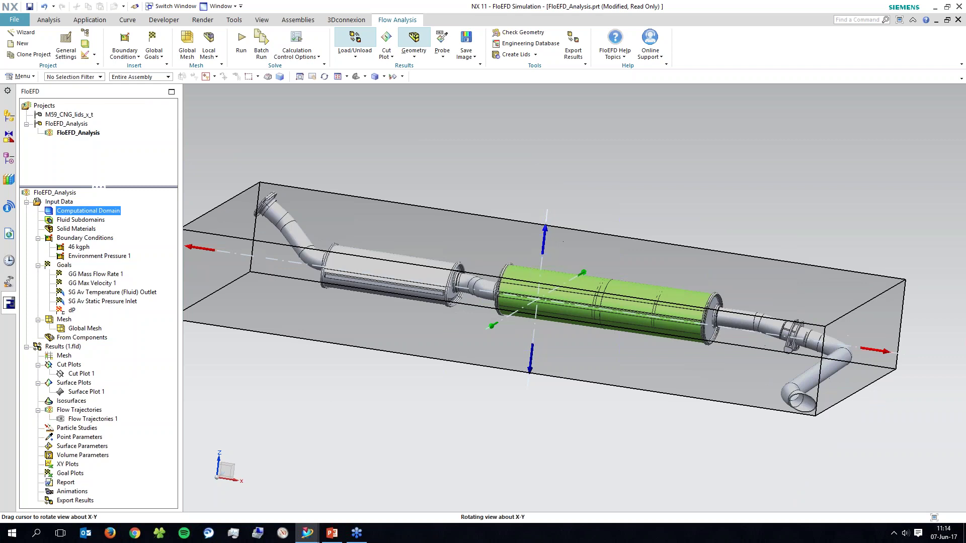
pyautogui.moveTo(770, 427); pyautogui.dragTo(783, 500, button='middle')
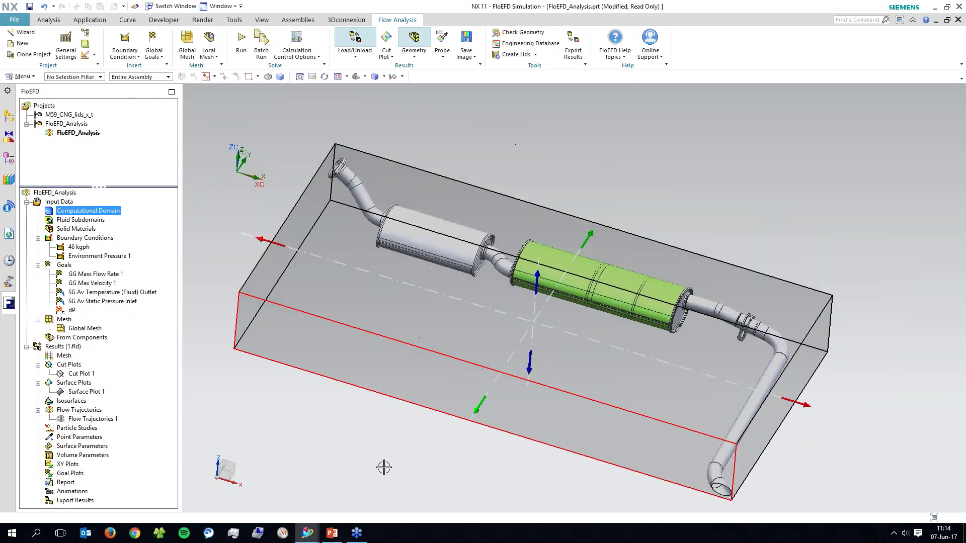
pyautogui.keyDown('shift'); pyautogui.moveTo(384, 467); pyautogui.dragTo(356, 459, button='middle'); pyautogui.keyUp('shift')
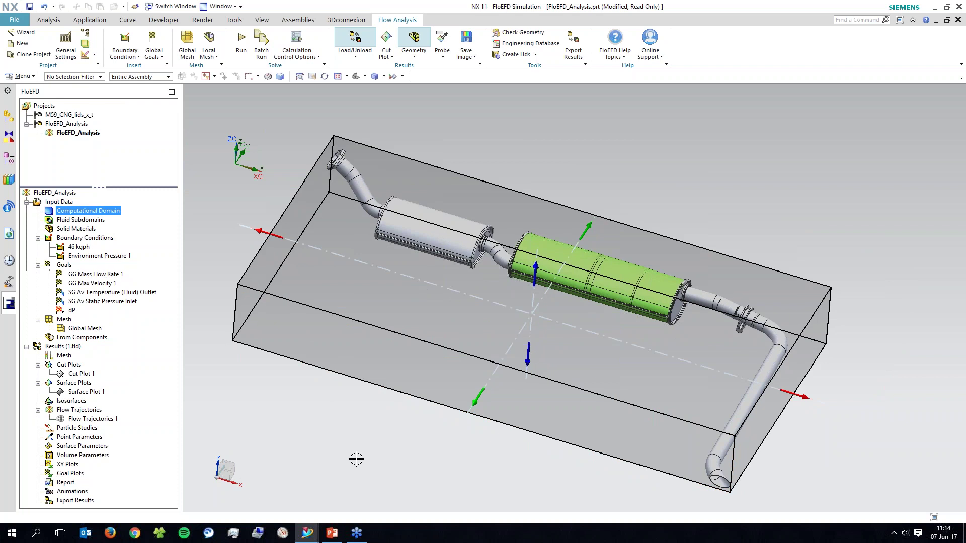
pyautogui.click(176, 200)
# Show the 46 kgph inlet and Environment Pressure 1 boundary conditions on the exhaust model.
pyautogui.click(79, 247)
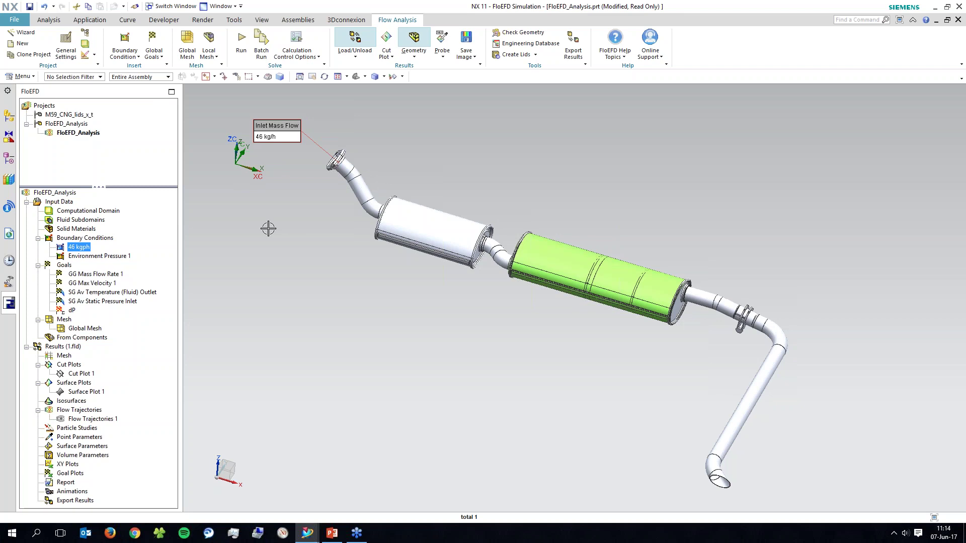
pyautogui.press('Down')
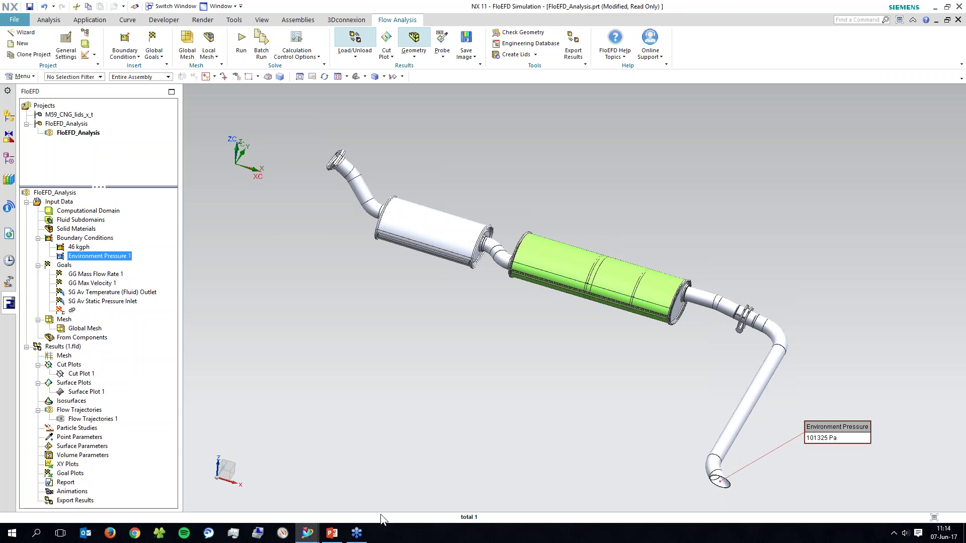
pyautogui.click(358, 375)
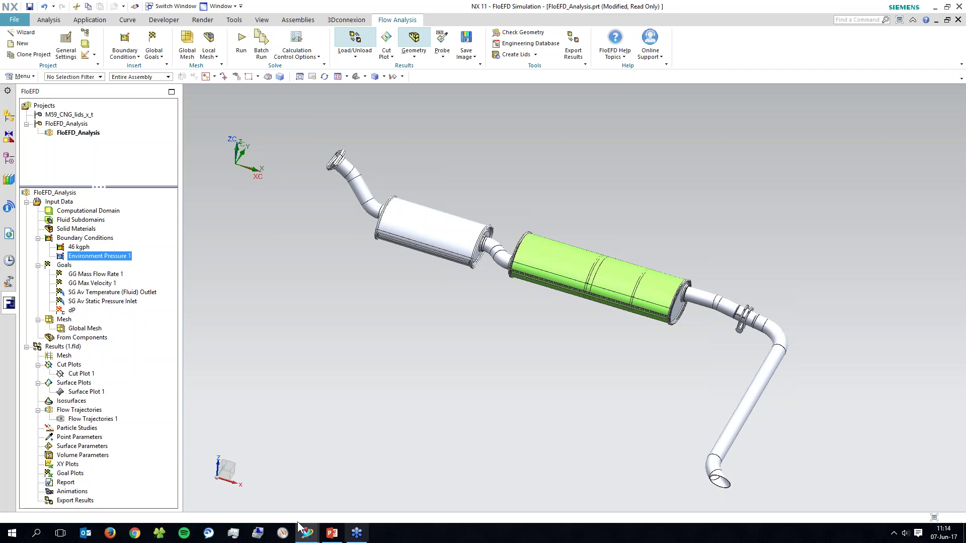
# Switch to the water pump window for a look at its boundary conditions and return to the exhaust model.
pyautogui.moveTo(307, 533)
pyautogui.click(307, 491)
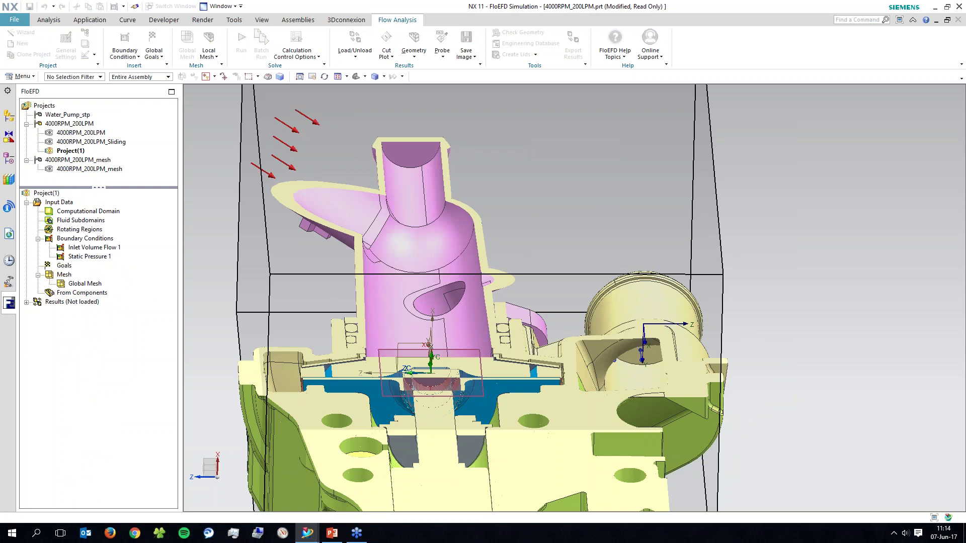
pyautogui.moveTo(307, 533)
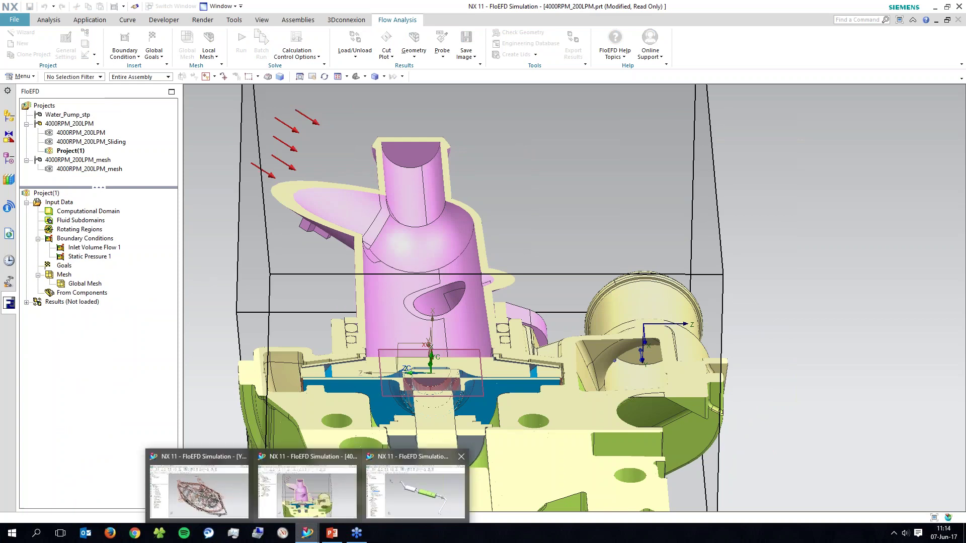
pyautogui.click(202, 488)
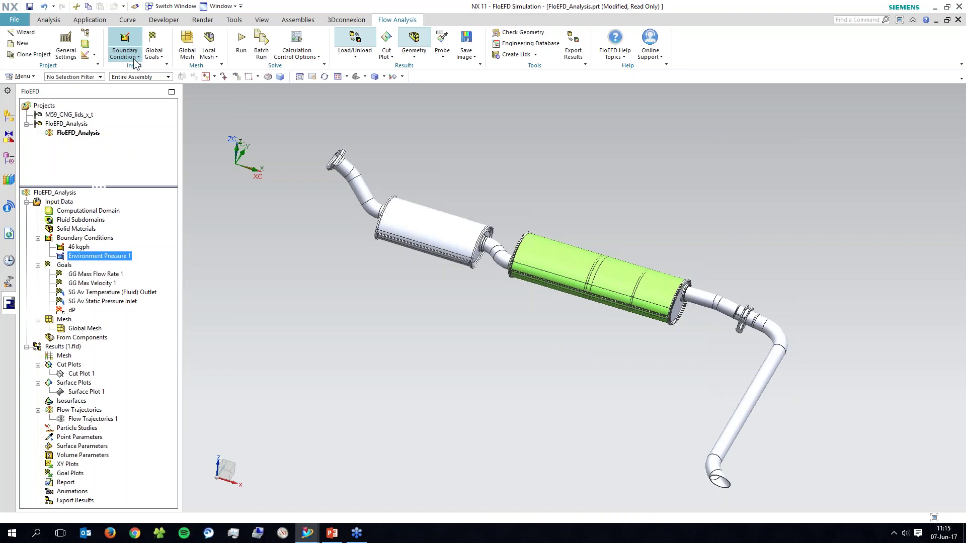
# Look through the exhaust project's mass flow rate, maximum velocity, outlet temperature and dP goals, and compare dP with the 46 kgph inlet condition.
pyautogui.click(61, 267)
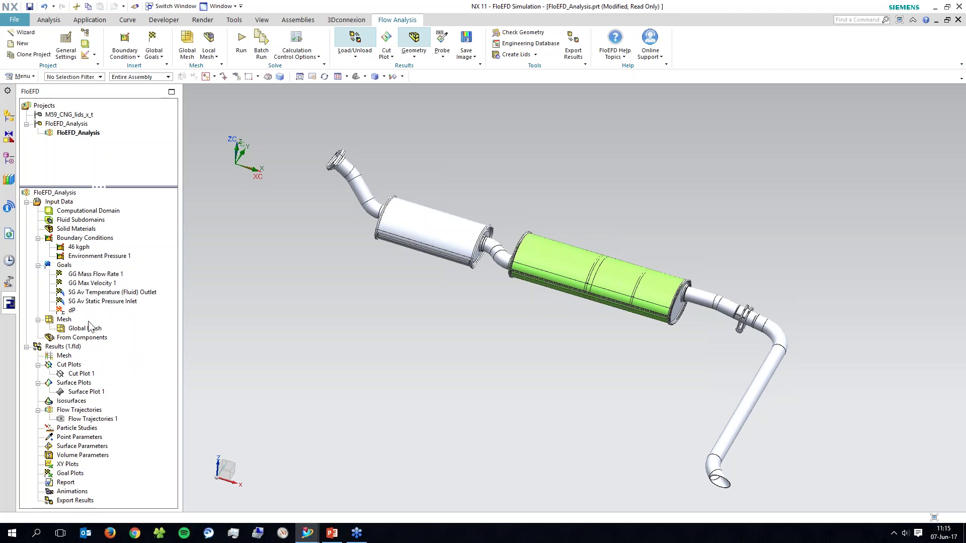
pyautogui.press('Down')
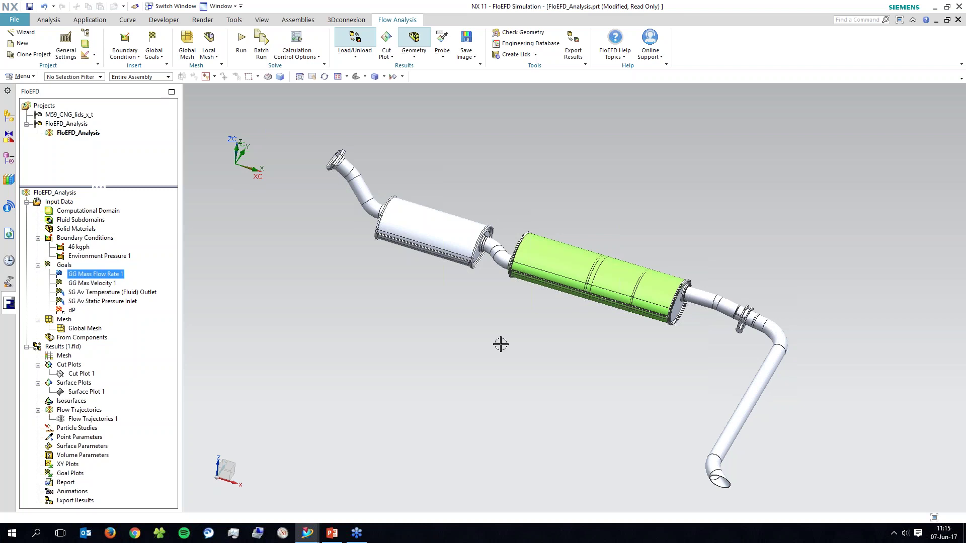
pyautogui.click(79, 248)
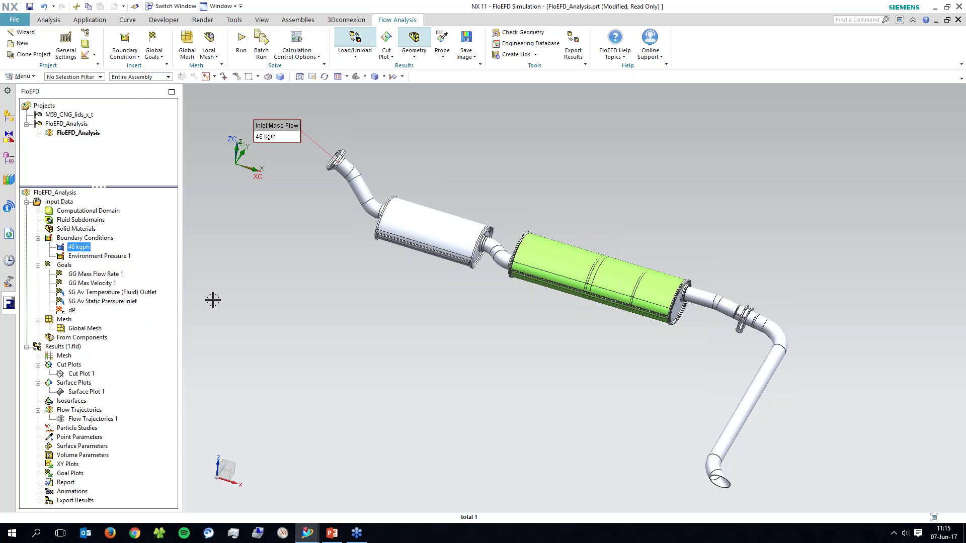
pyautogui.click(75, 286)
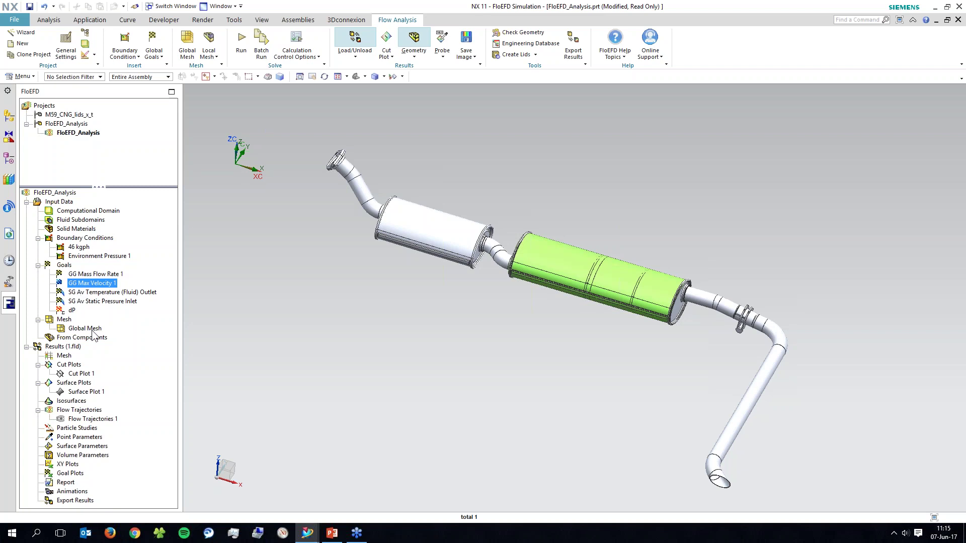
pyautogui.click(96, 293)
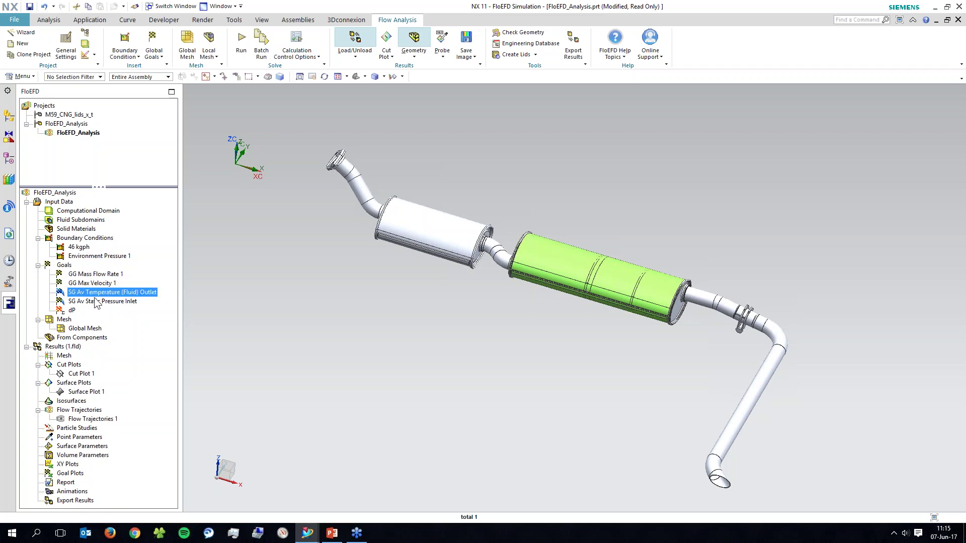
pyautogui.click(72, 310)
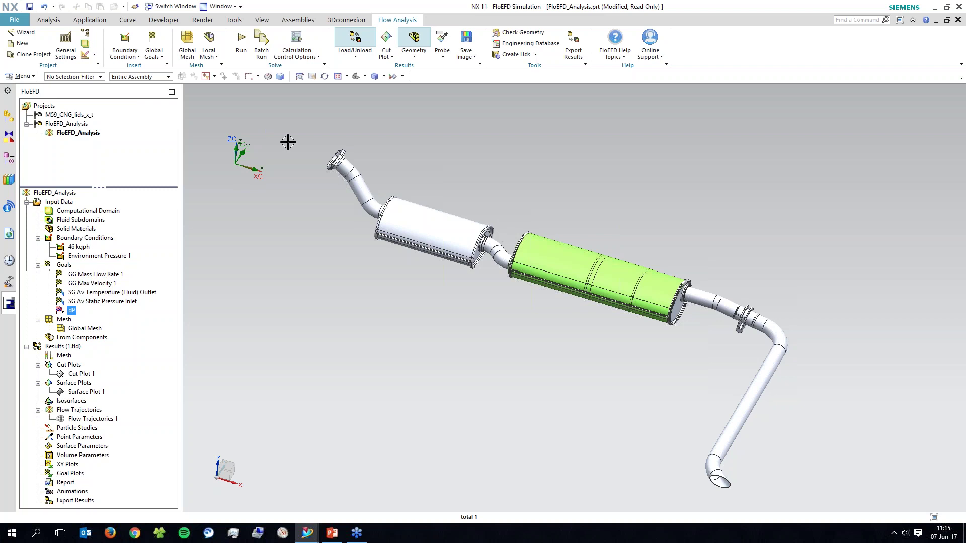
pyautogui.click(79, 248)
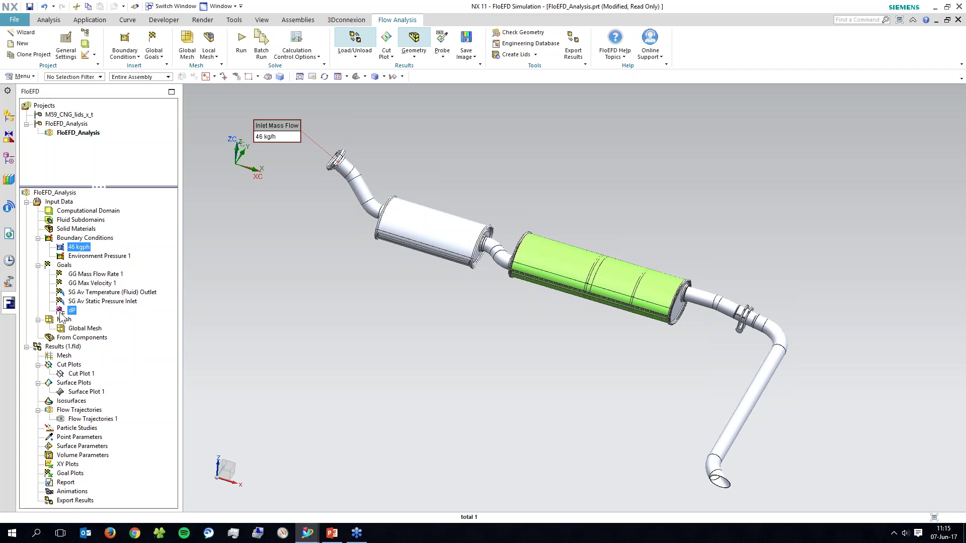
pyautogui.click(459, 382)
pyautogui.moveTo(459, 383); pyautogui.dragTo(201, 304, button='middle')
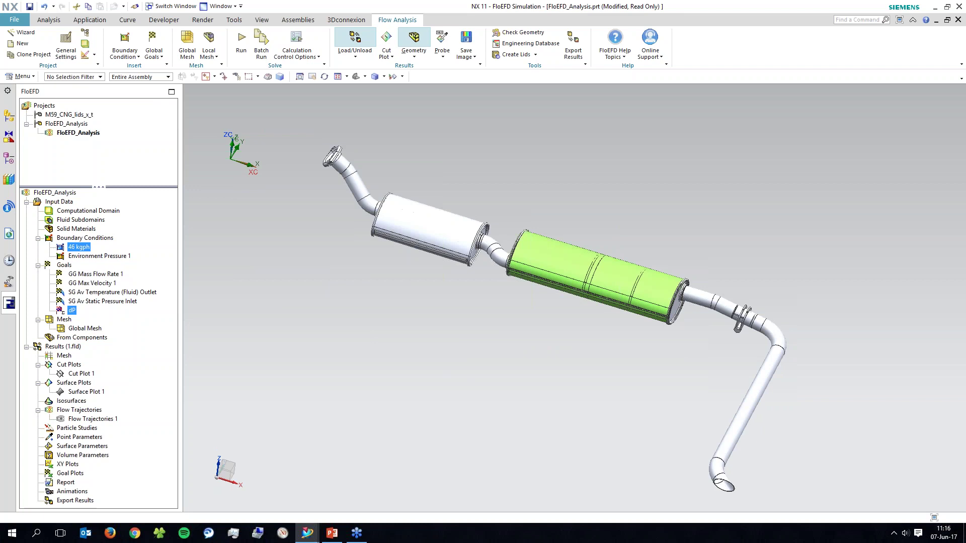
# Review the solver's run options, including the CPU count and the computer used for the calculation, and leave without running.
pyautogui.click(71, 308)
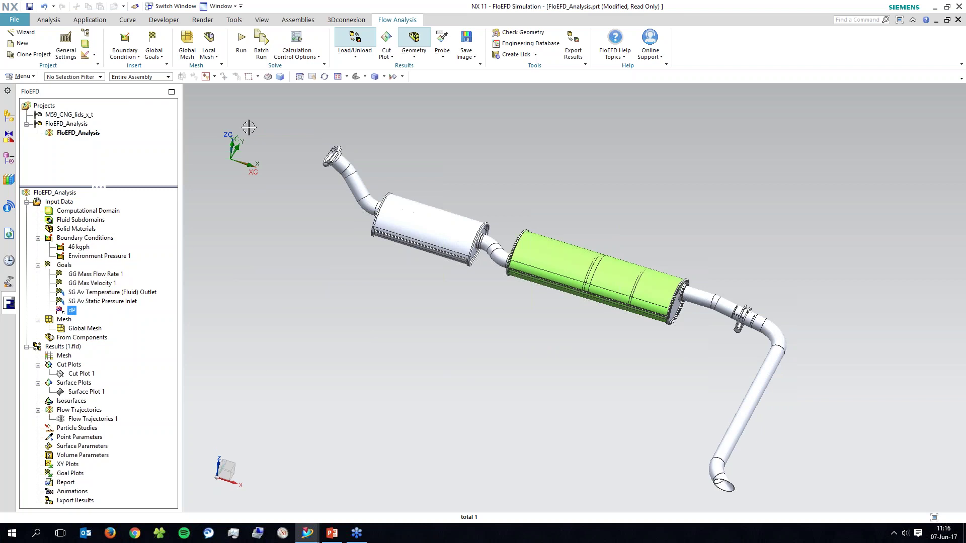
pyautogui.click(241, 45)
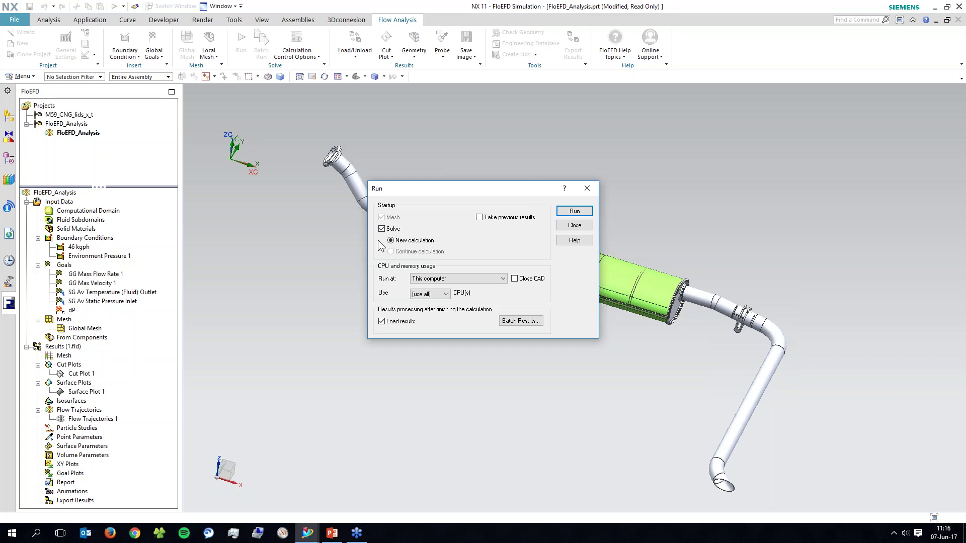
pyautogui.click(435, 295)
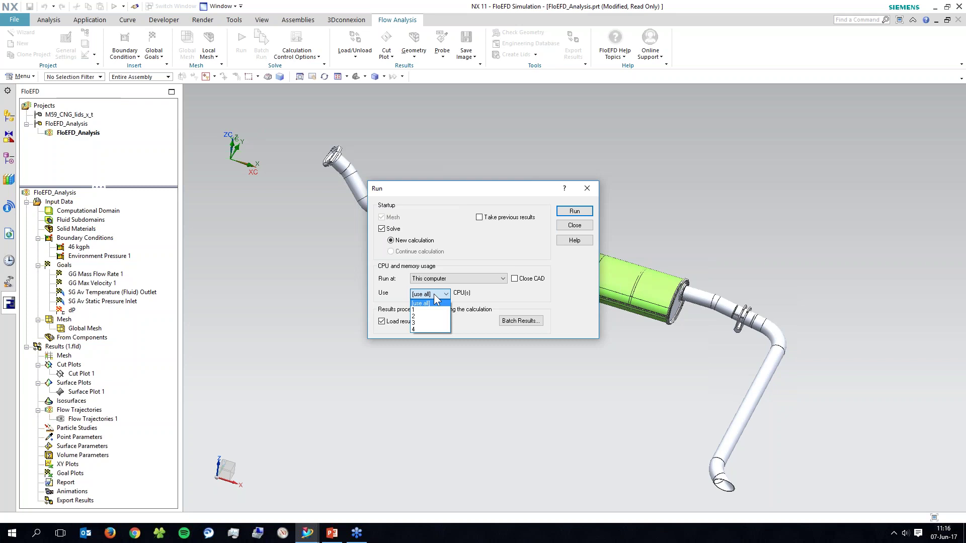
pyautogui.click(456, 279)
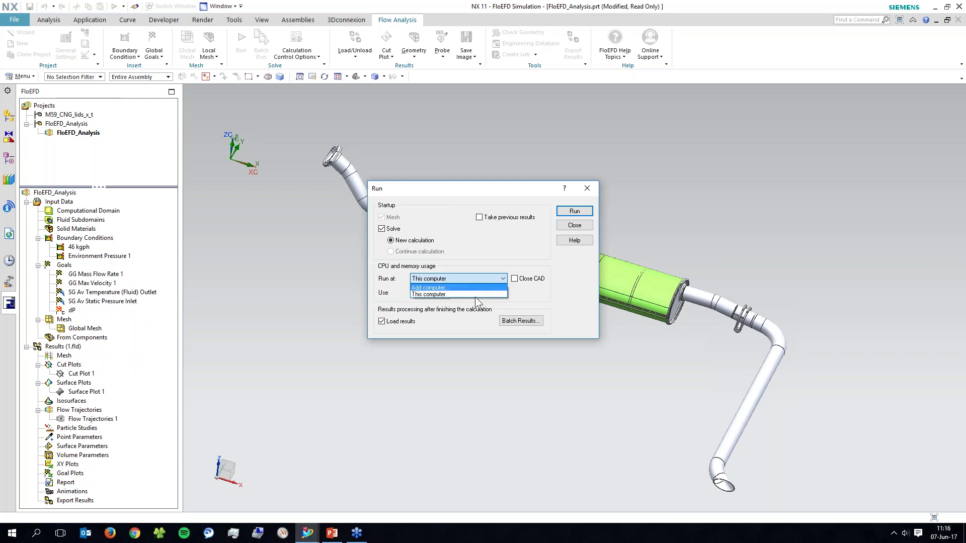
pyautogui.press('Down')
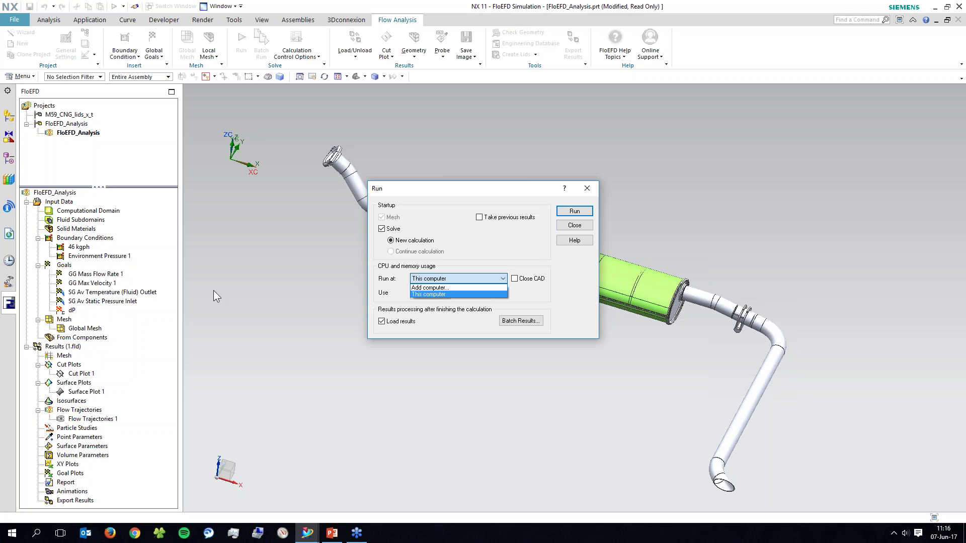
pyautogui.click(574, 226)
pyautogui.click(575, 226)
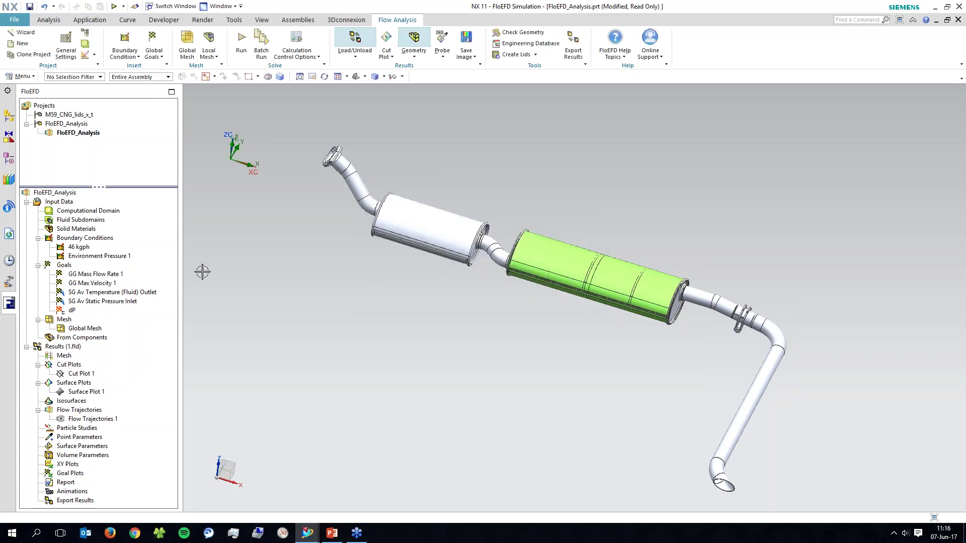
# Open the results summary of the exhaust analysis, examine its cell counts and CPU time, and close it.
pyautogui.rightClick(74, 350)
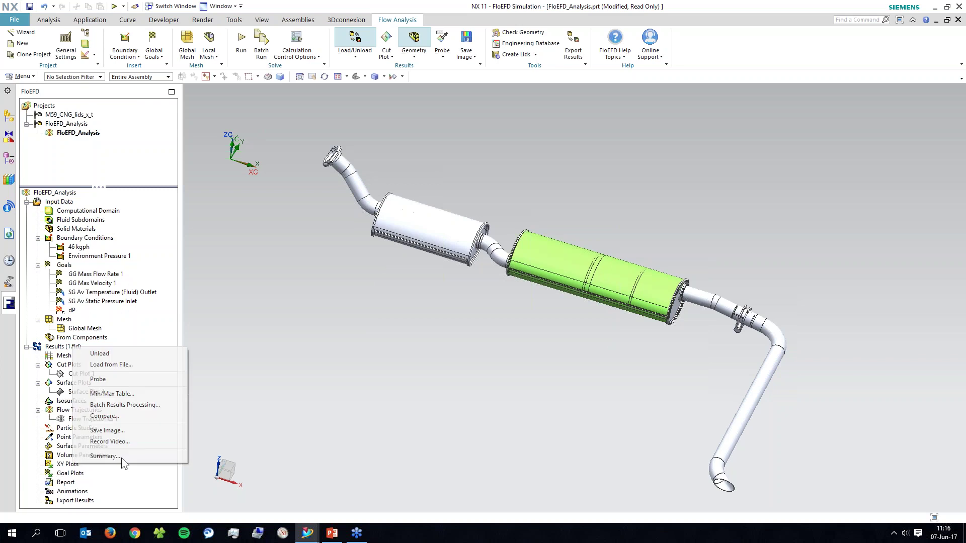
pyautogui.click(126, 456)
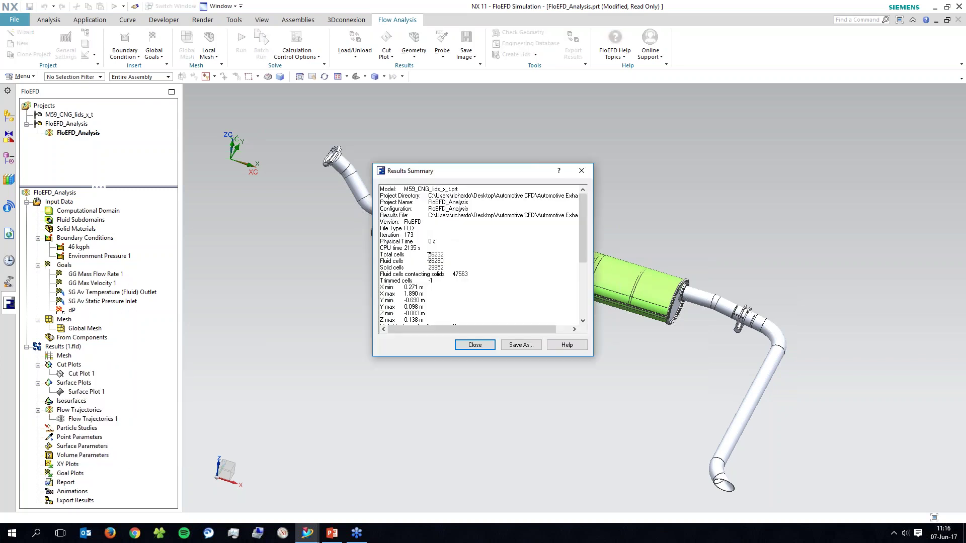
pyautogui.doubleClick(436, 254)
pyautogui.click(436, 258)
pyautogui.moveTo(420, 248); pyautogui.dragTo(384, 248)
pyautogui.doubleClick(414, 249)
pyautogui.press('Escape')
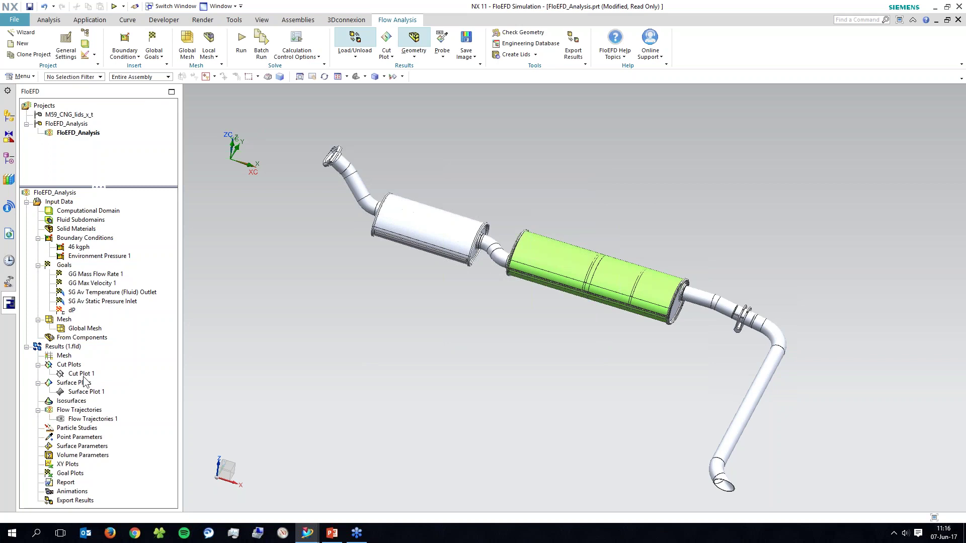
# Show Cut Plot 1 with its mesh, display the exhaust model as wireframe and view it from the top.
pyautogui.rightClick(78, 373)
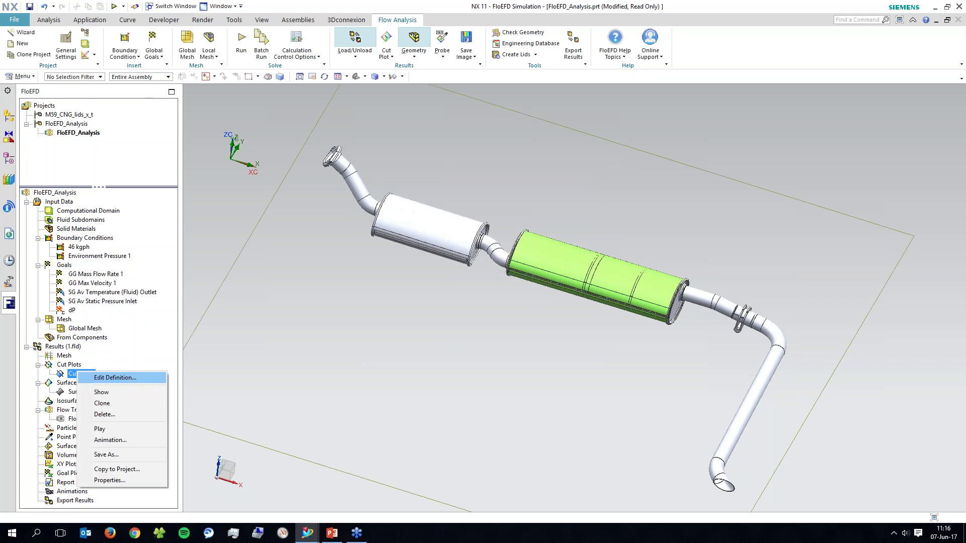
pyautogui.click(114, 378)
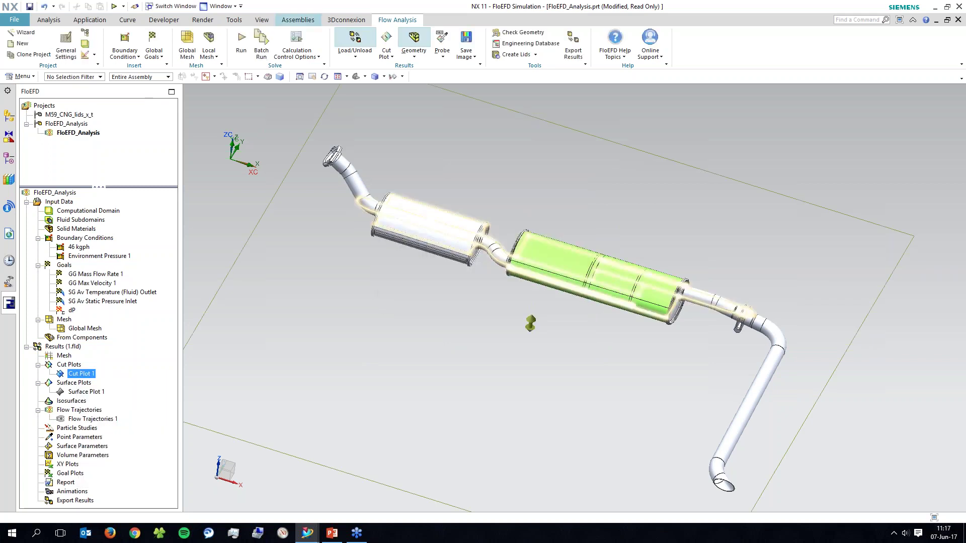
pyautogui.click(261, 19)
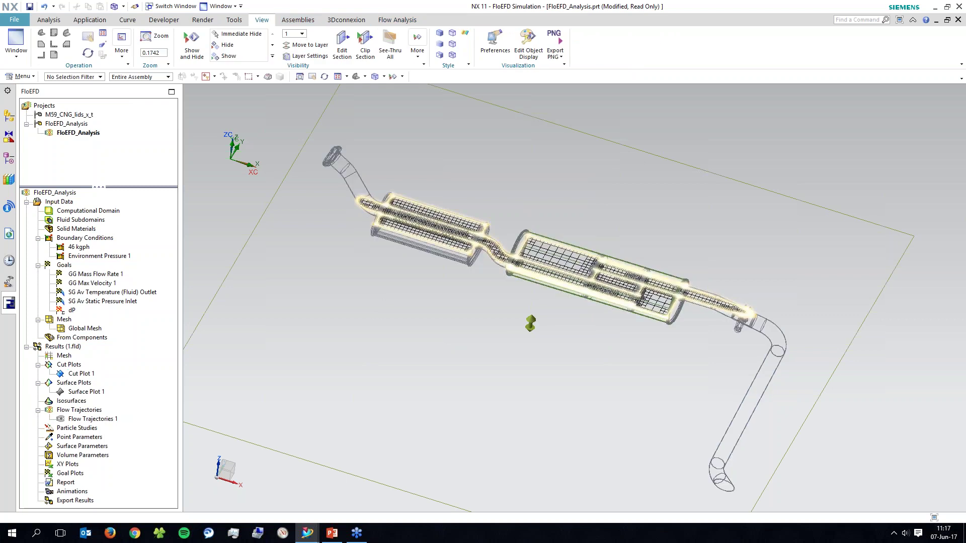
pyautogui.moveTo(574, 282); pyautogui.dragTo(568, 360, button='middle')
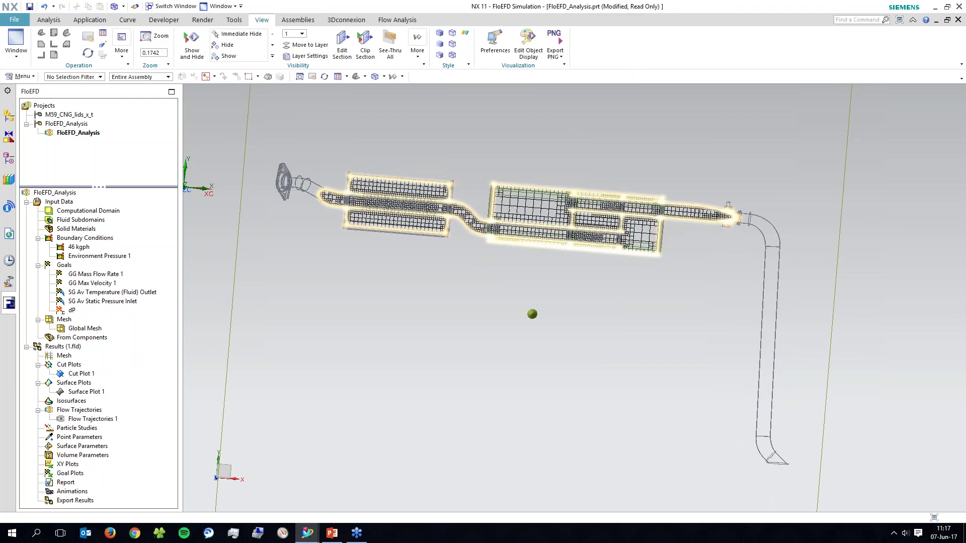
pyautogui.click(364, 77)
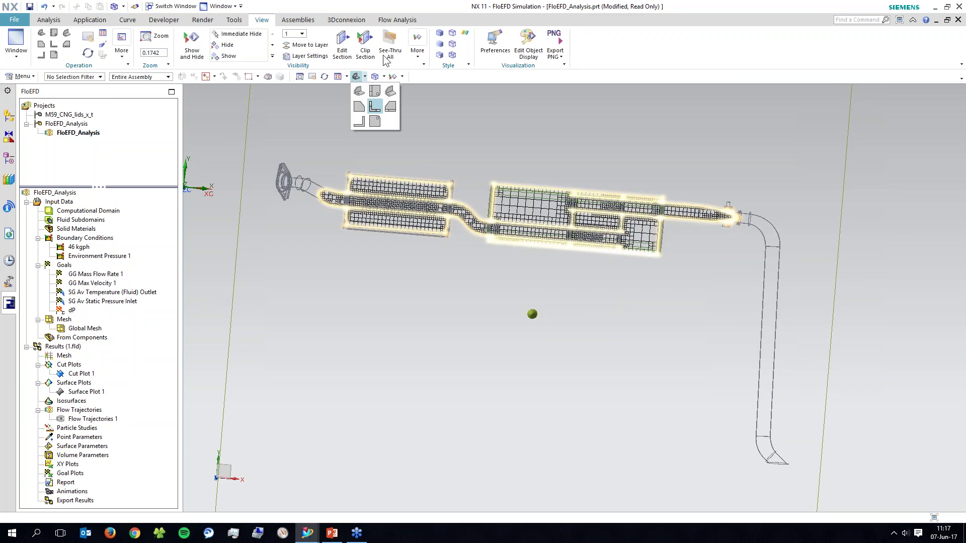
pyautogui.click(375, 106)
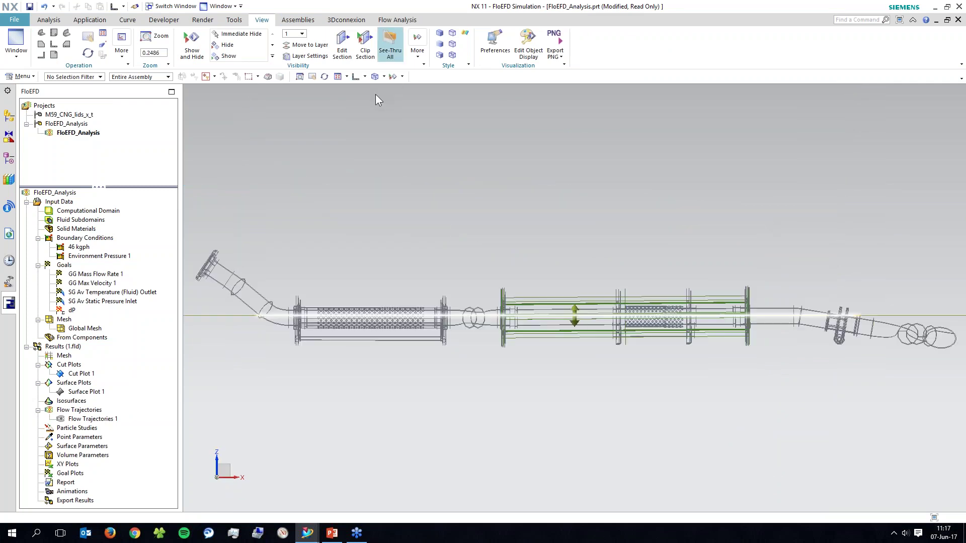
pyautogui.moveTo(376, 94); pyautogui.dragTo(376, 111, button='middle')
pyautogui.hotkey('ctrl', 'alt', 't')
# Look closely at the front silencer and hide the model geometry, leaving only the cut plot's mesh displayed.
pyautogui.scroll(6, 412, 218)
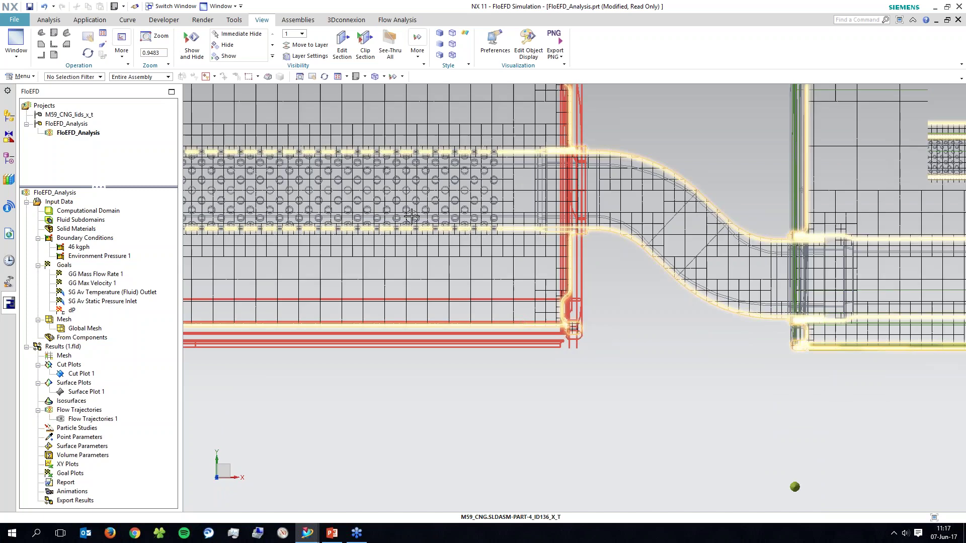
pyautogui.scroll(-3, 414, 217)
pyautogui.keyDown('shift'); pyautogui.moveTo(352, 227); pyautogui.dragTo(570, 275, button='middle'); pyautogui.keyUp('shift')
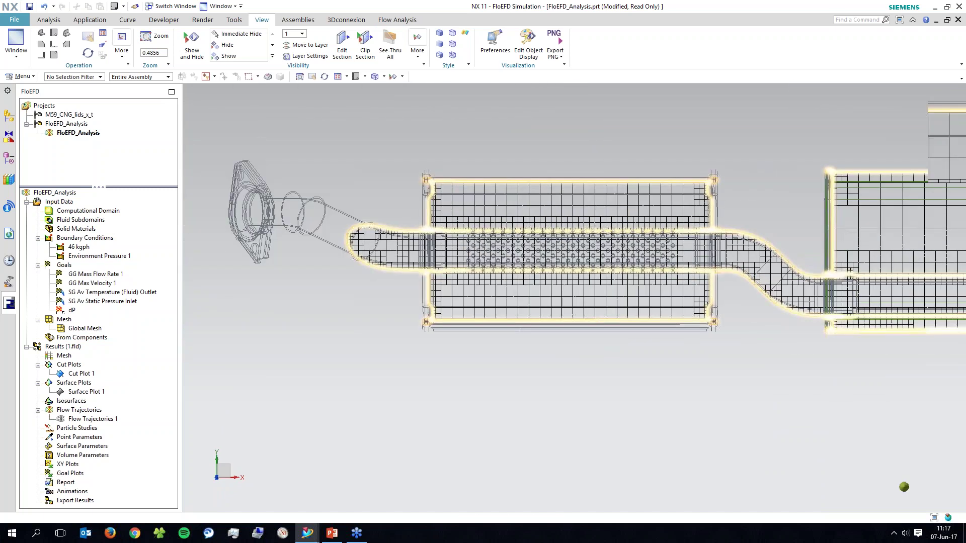
pyautogui.scroll(3, 404, 255)
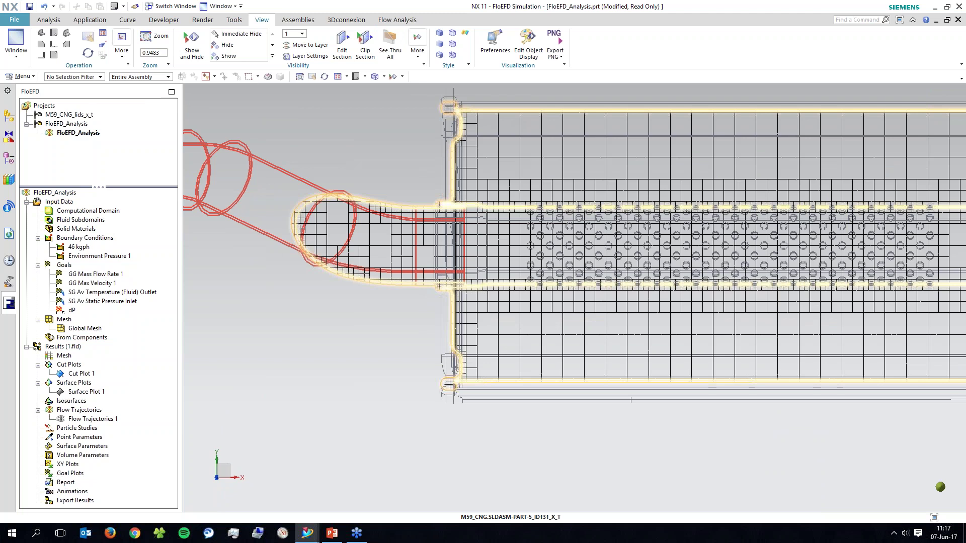
pyautogui.click(396, 20)
pyautogui.click(414, 43)
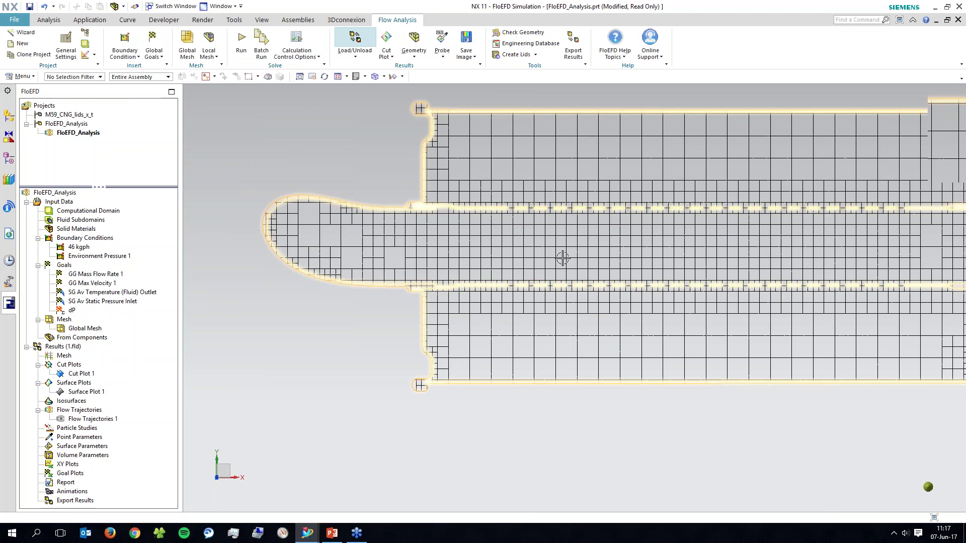
# Examine how the mesh cells cross the perforated pipe wall inside the front silencer.
pyautogui.scroll(1, 562, 258)
pyautogui.scroll(5, 483, 250)
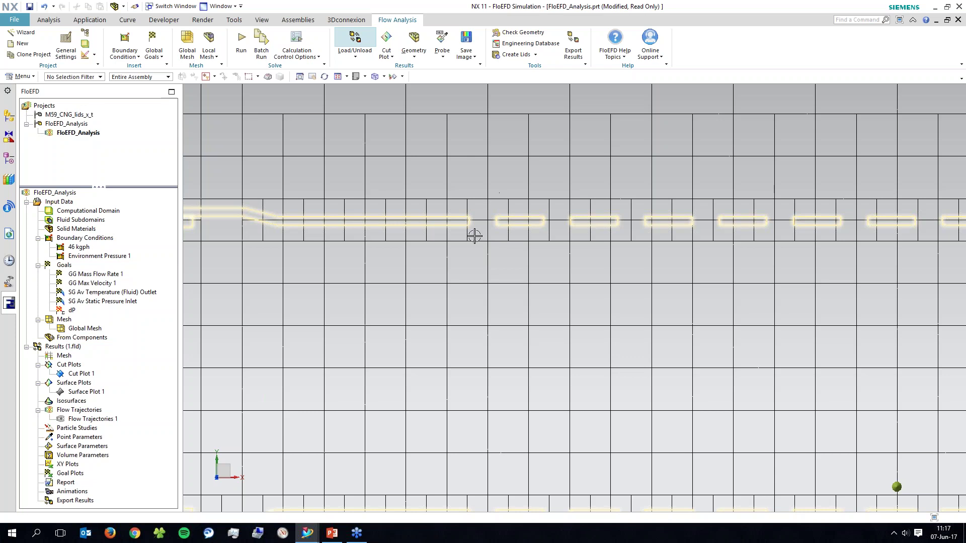
pyautogui.scroll(1, 484, 239)
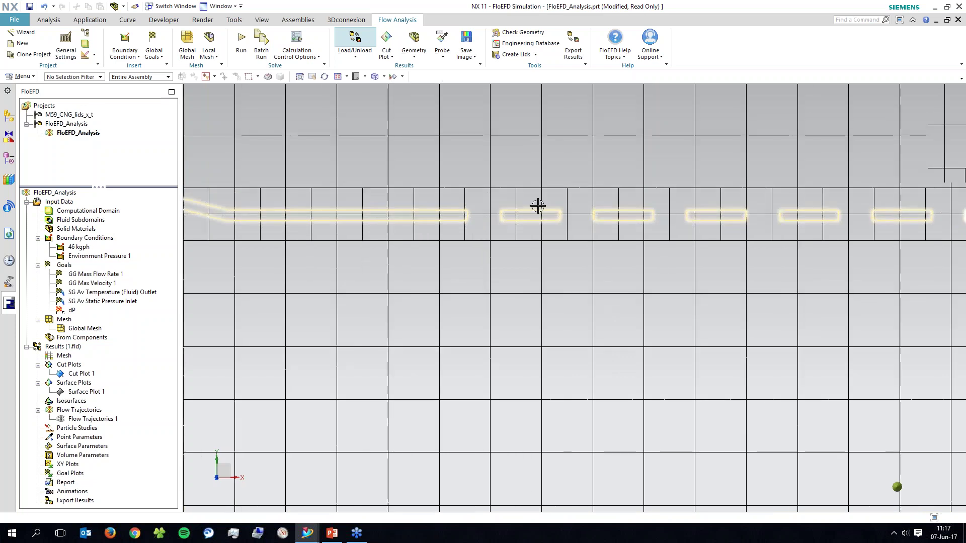
pyautogui.scroll(-4, 479, 227)
pyautogui.scroll(-3, 402, 317)
pyautogui.scroll(2, 317, 366)
pyautogui.scroll(2, 317, 367)
# Inspect the mesh through the rear silencer's chambers and along the thin outer wall of the front silencer.
pyautogui.keyDown('shift'); pyautogui.moveTo(390, 370); pyautogui.dragTo(84, 375, button='middle'); pyautogui.keyUp('shift')
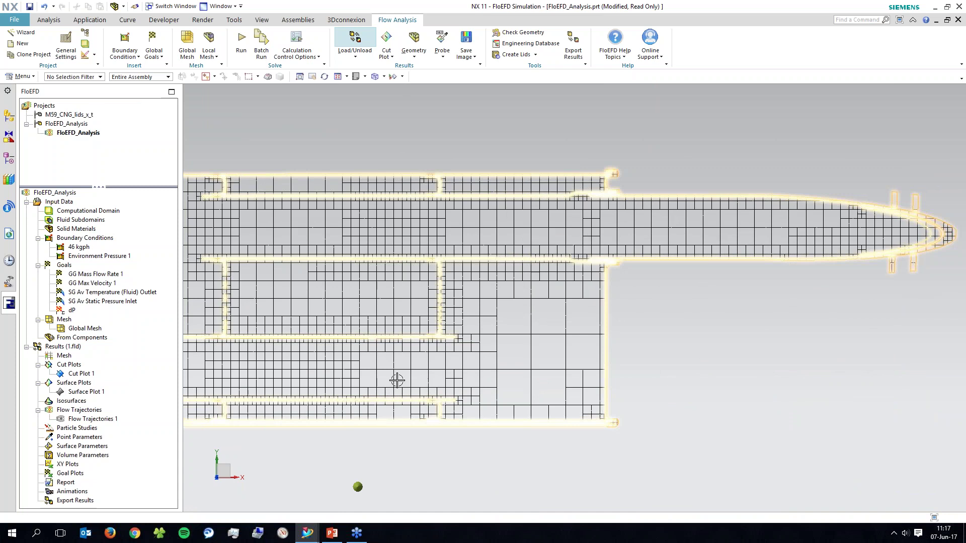
pyautogui.keyDown('shift'); pyautogui.moveTo(596, 376); pyautogui.dragTo(845, 369, button='middle'); pyautogui.keyUp('shift')
pyautogui.keyDown('shift'); pyautogui.moveTo(276, 339); pyautogui.dragTo(940, 333, button='middle'); pyautogui.keyUp('shift')
pyautogui.keyDown('shift'); pyautogui.moveTo(483, 330); pyautogui.dragTo(522, 330, button='middle'); pyautogui.keyUp('shift')
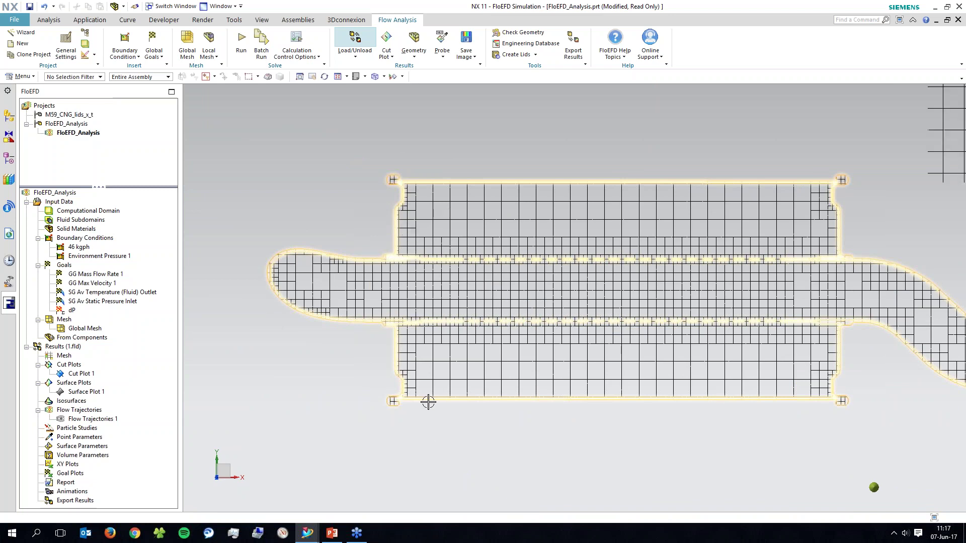
pyautogui.scroll(5, 428, 401)
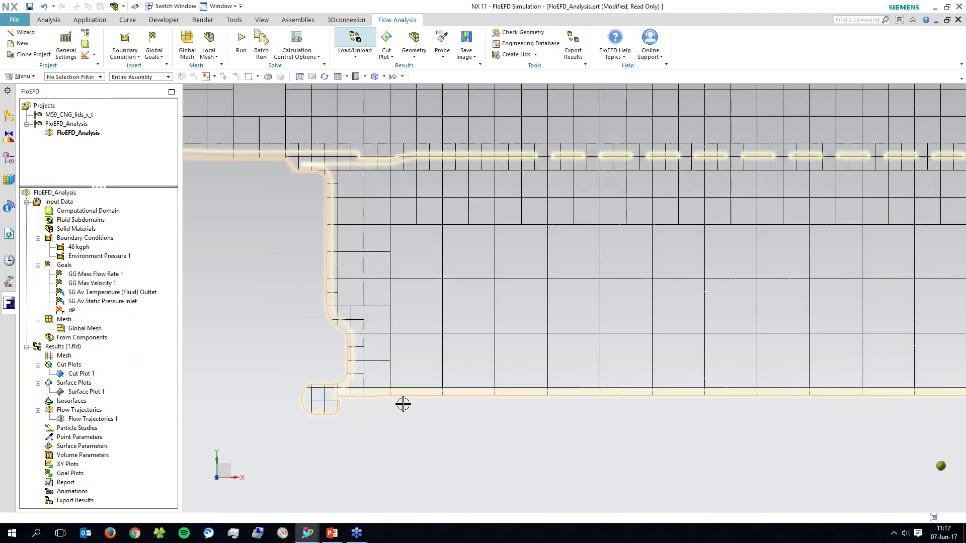
pyautogui.click(253, 354)
pyautogui.click(242, 306)
pyautogui.scroll(-5, 234, 315)
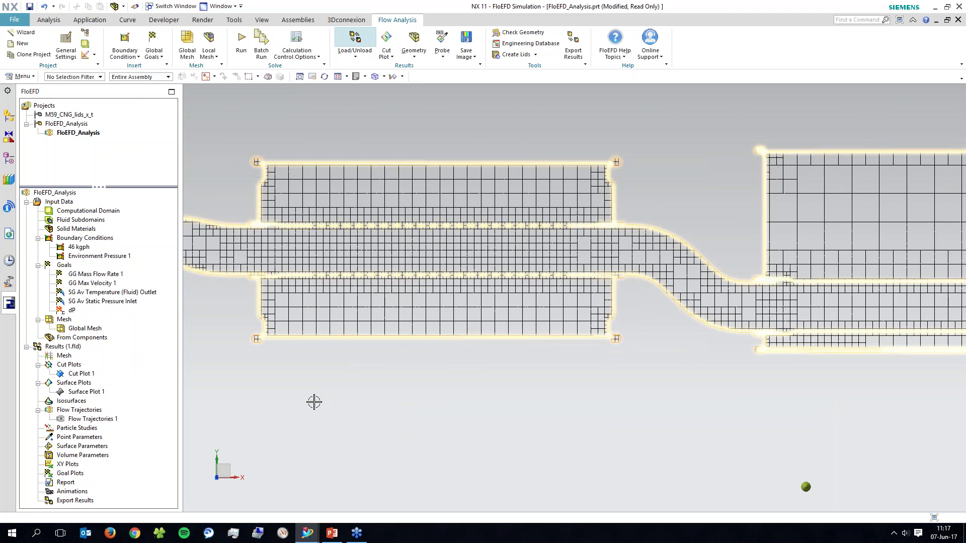
pyautogui.keyDown('shift'); pyautogui.moveTo(234, 316); pyautogui.dragTo(286, 338, button='middle'); pyautogui.keyUp('shift')
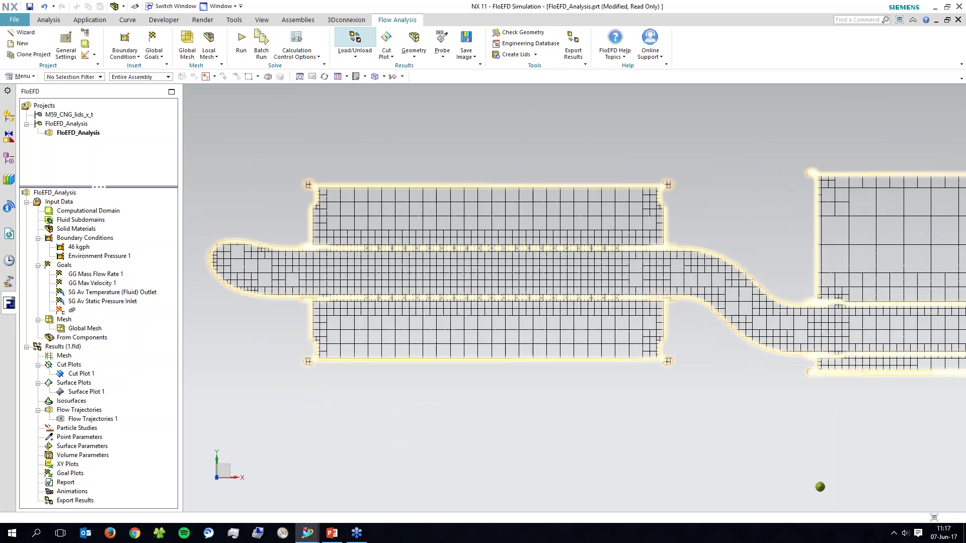
# Edit Cut Plot 1 to use the XY Plane, with contours displayed and the mesh display turned off.
pyautogui.rightClick(84, 373)
pyautogui.click(103, 377)
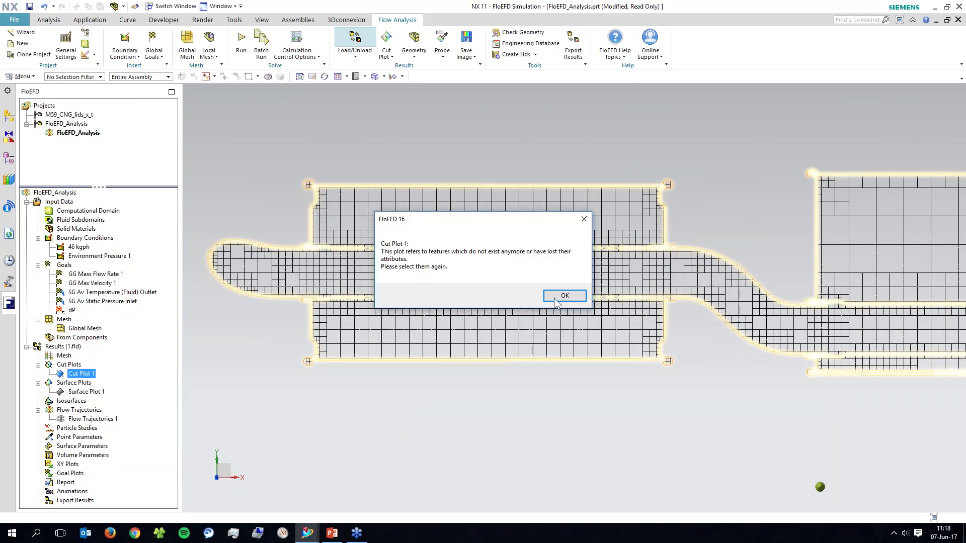
pyautogui.click(555, 299)
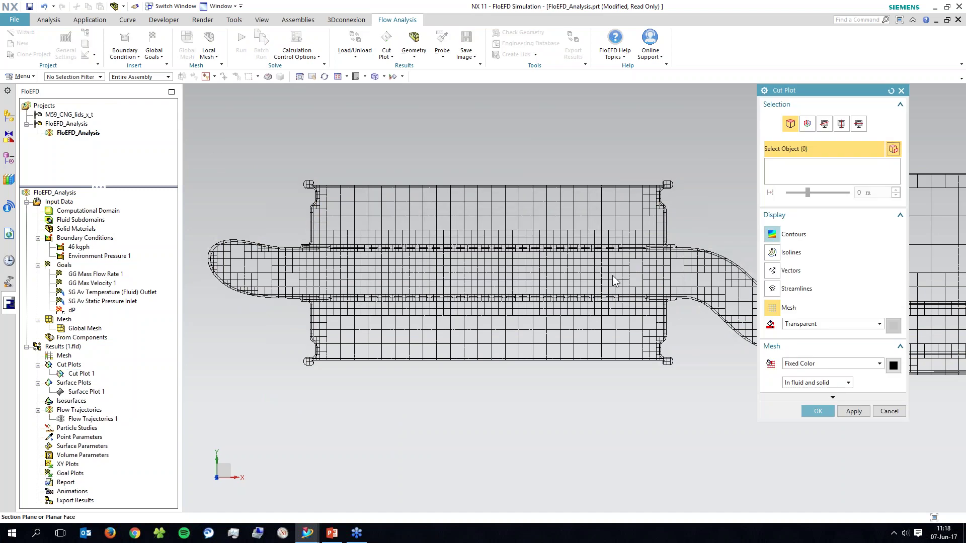
pyautogui.click(772, 235)
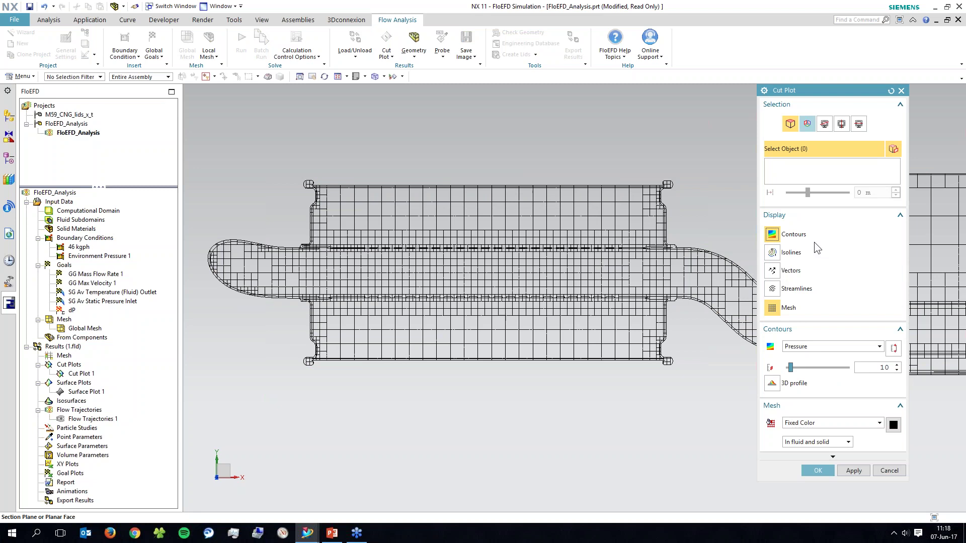
pyautogui.click(807, 124)
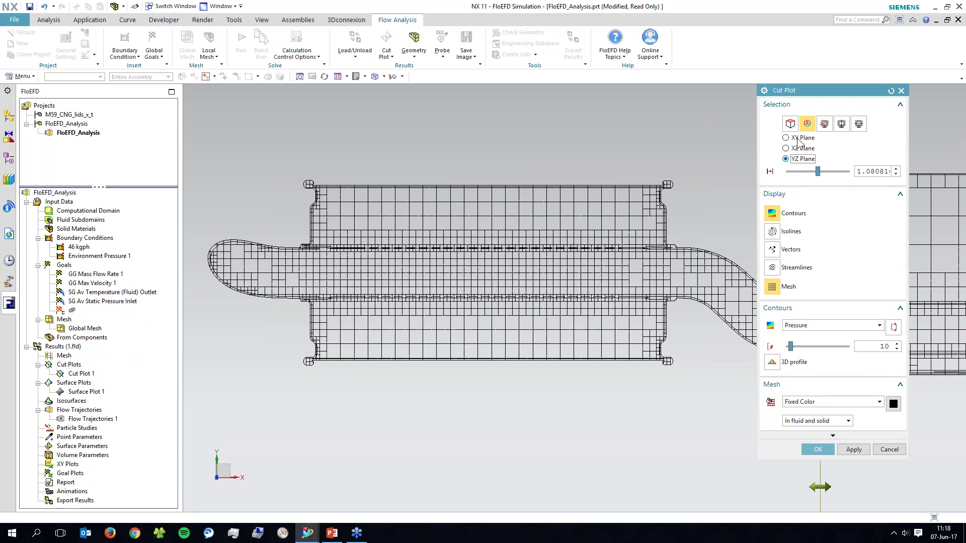
pyautogui.click(797, 138)
pyautogui.click(772, 286)
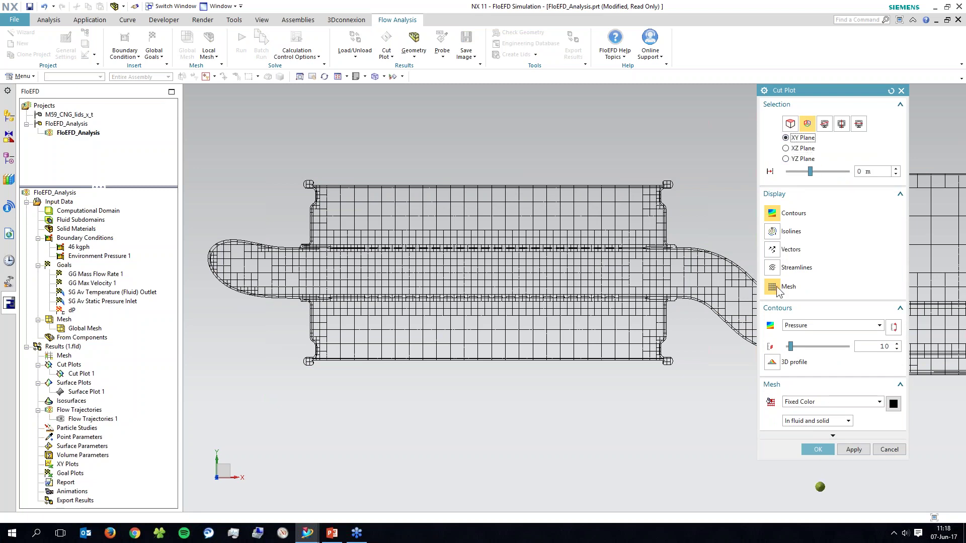
# Set Cut Plot 1's contours to Pressure with 50 levels, apply the plot and view it across the whole exhaust.
pyautogui.click(816, 325)
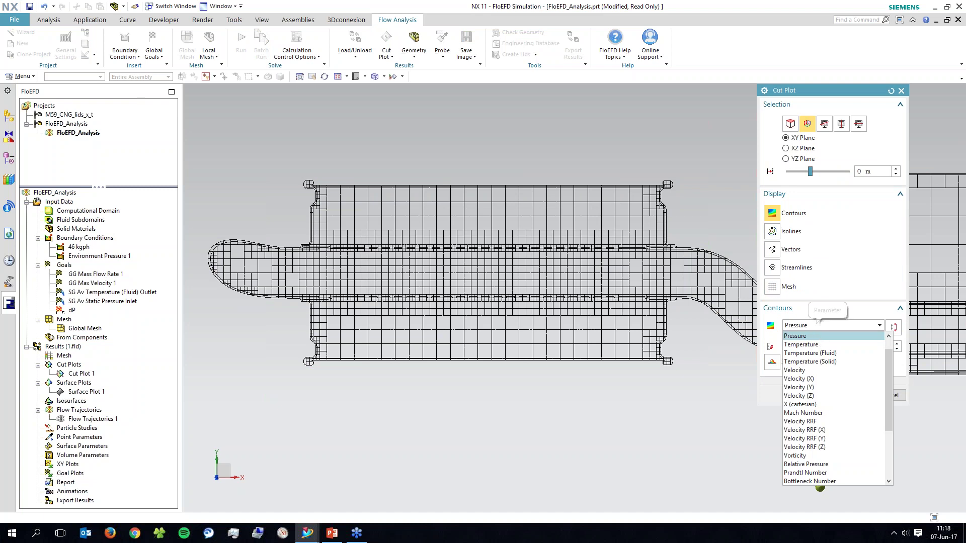
pyautogui.click(816, 334)
pyautogui.click(883, 343)
pyautogui.press('BackSpace')
pyautogui.write('50')
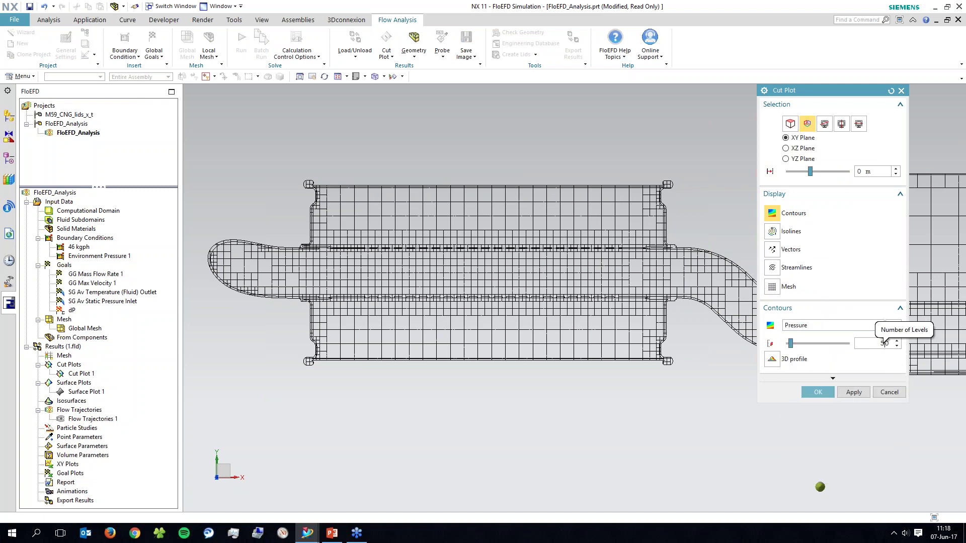
pyautogui.press('Return')
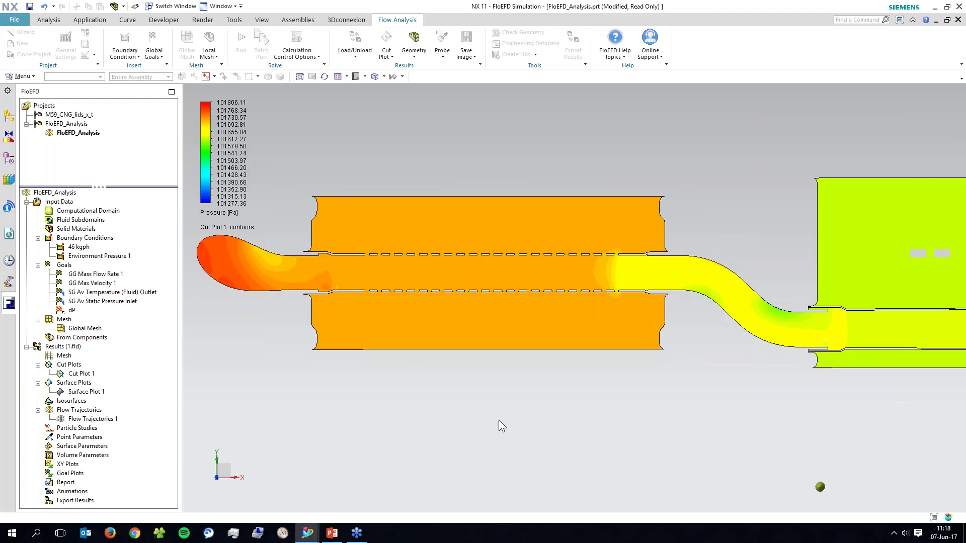
pyautogui.scroll(-3, 499, 420)
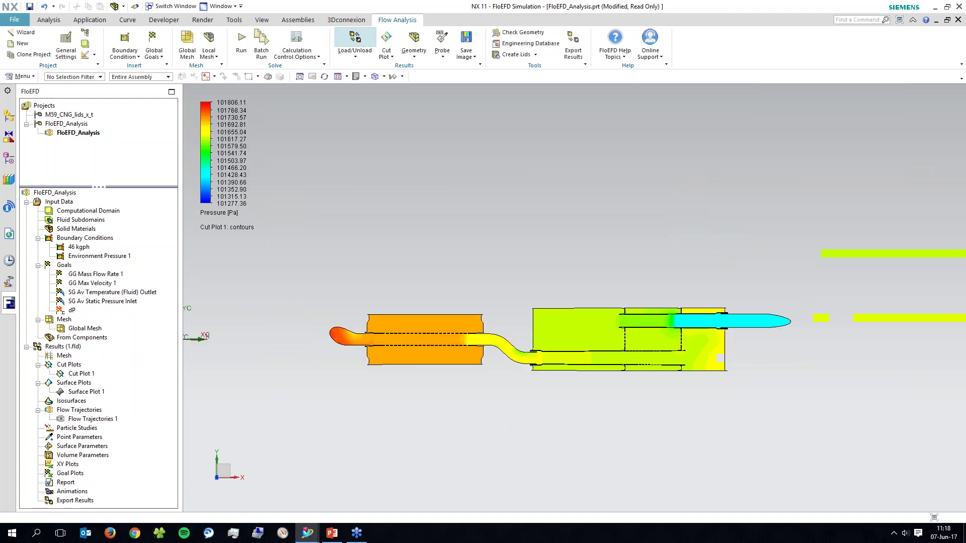
# Probe the pressure across the cut plot of the front silencer and the rear silencer's perforated chambers.
pyautogui.moveTo(499, 421); pyautogui.dragTo(456, 350, button='middle')
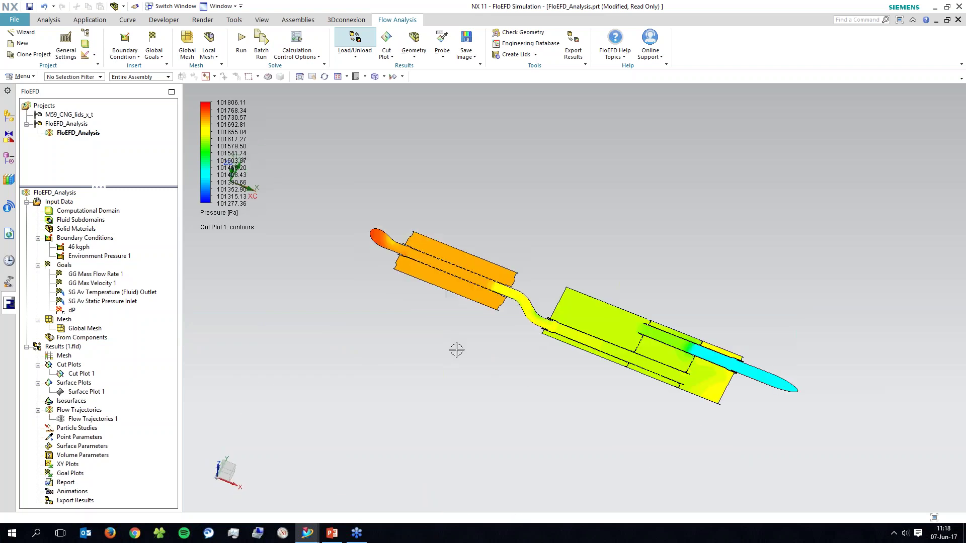
pyautogui.scroll(1, 456, 350)
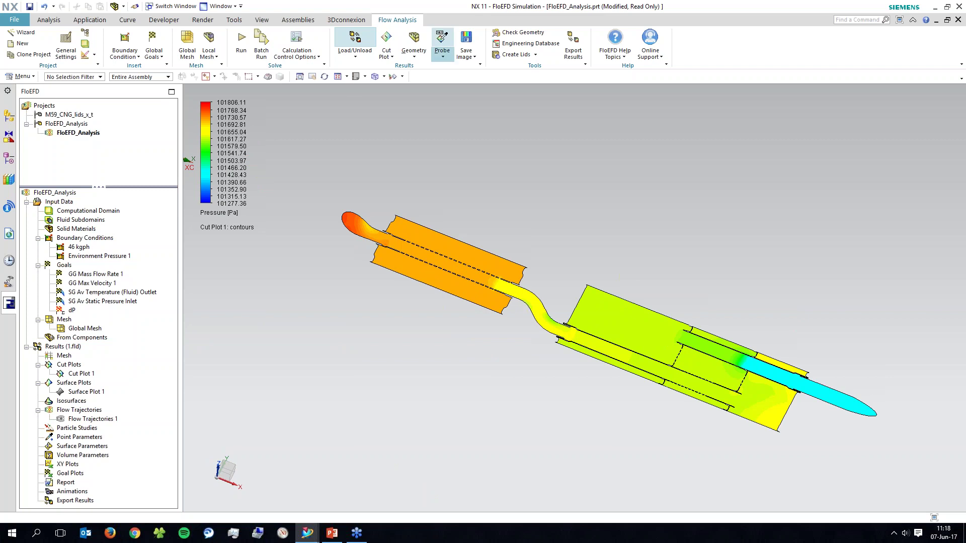
pyautogui.click(442, 41)
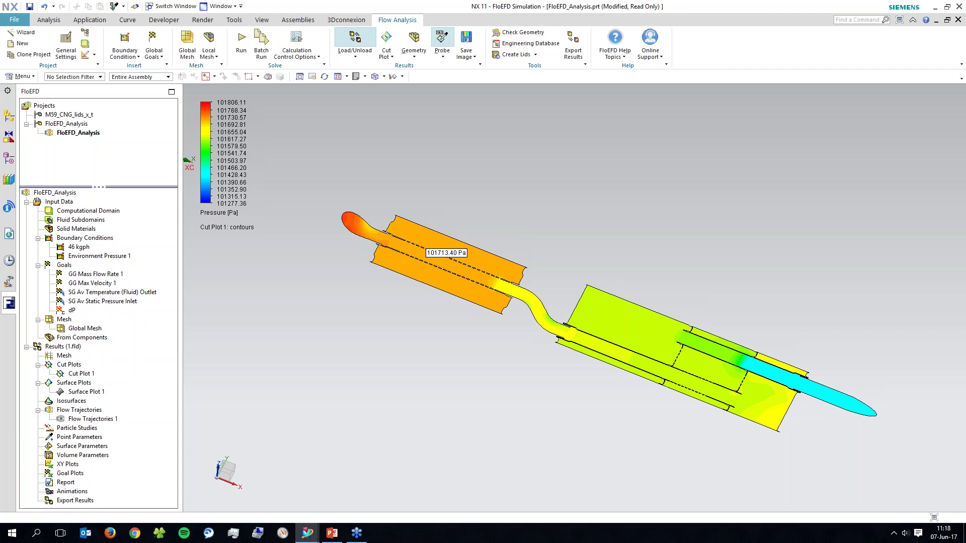
pyautogui.scroll(-6, 724, 385)
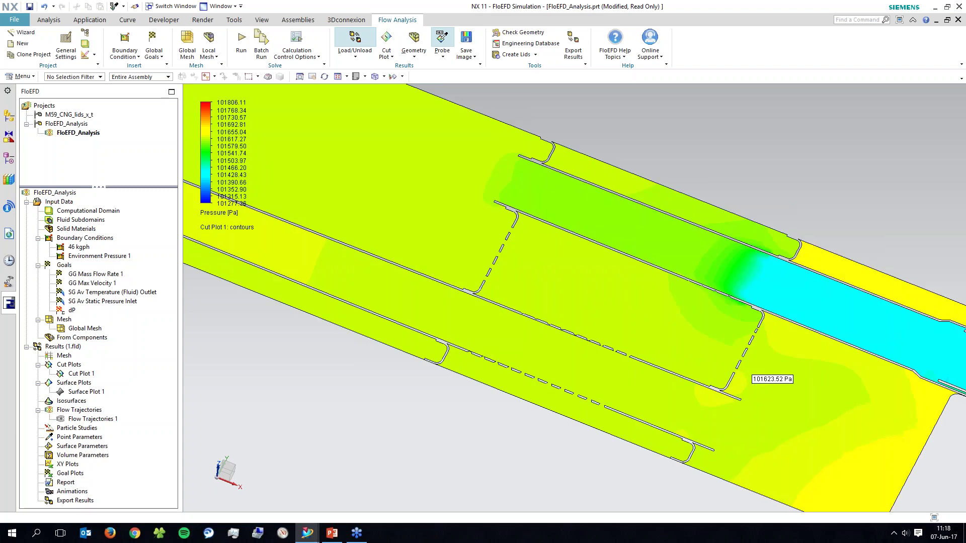
pyautogui.scroll(6, 755, 382)
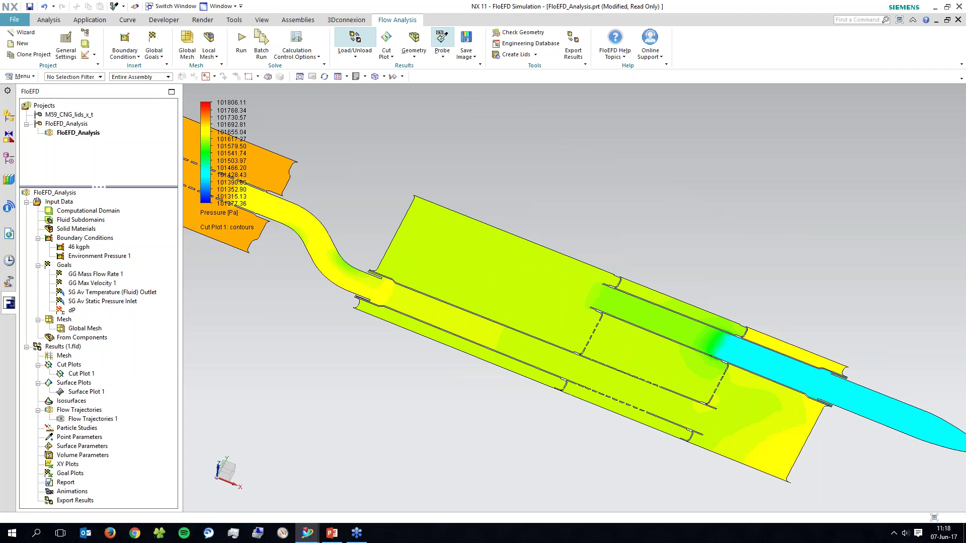
pyautogui.scroll(1, 632, 424)
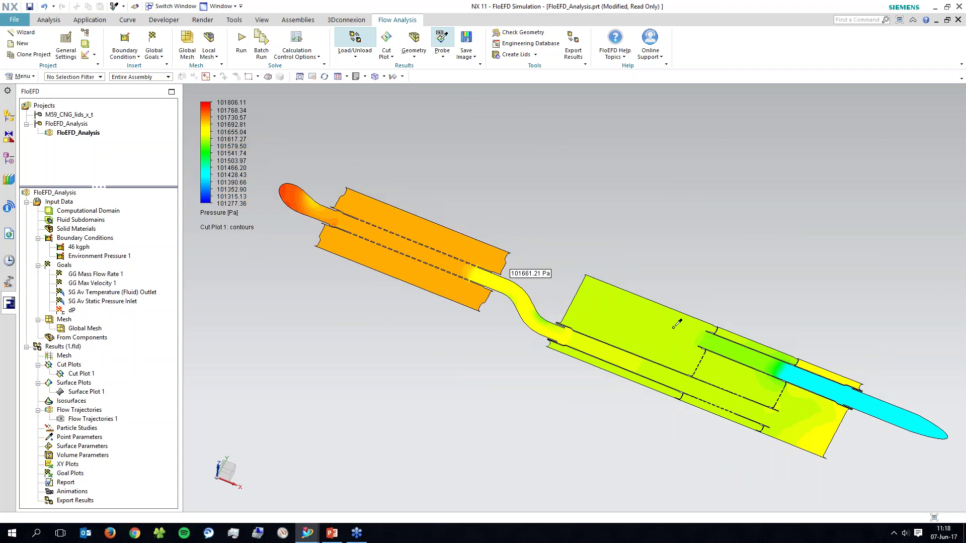
# Place pressure probes in the rear silencer's large chamber, its outlet pipe and the inlet pipe, and move their labels beside the exhaust.
pyautogui.click(608, 312)
pyautogui.click(821, 383)
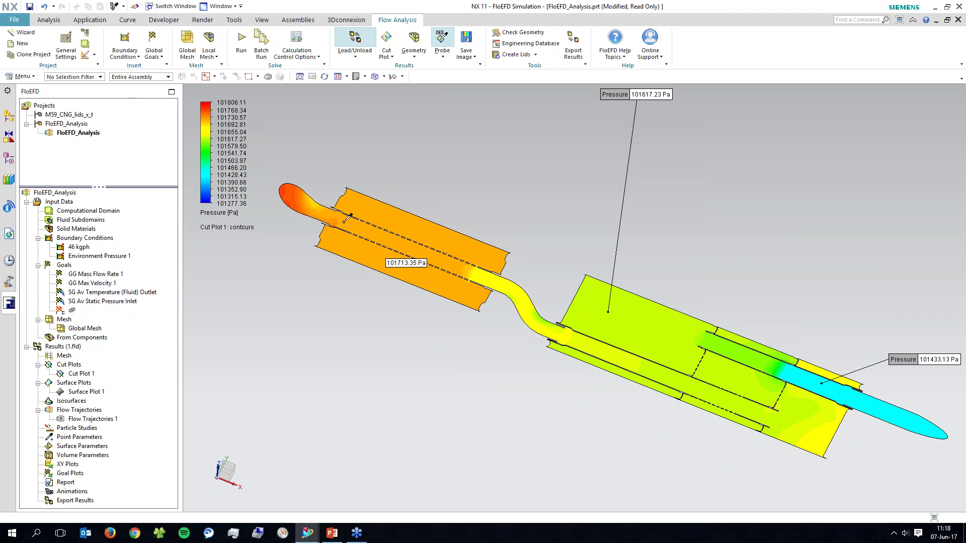
pyautogui.click(295, 190)
pyautogui.click(442, 42)
pyautogui.moveTo(236, 111); pyautogui.dragTo(368, 120)
pyautogui.moveTo(636, 94); pyautogui.dragTo(621, 161)
pyautogui.moveTo(924, 359); pyautogui.dragTo(884, 306)
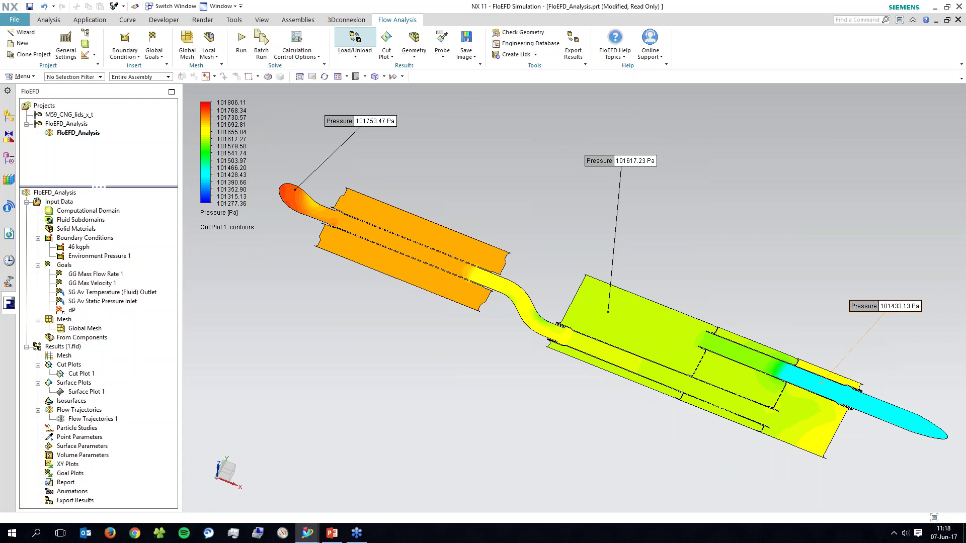
# Clear the pressure probe labels and change Cut Plot 1's contour parameter to Velocity.
pyautogui.rightClick(820, 264)
pyautogui.click(836, 358)
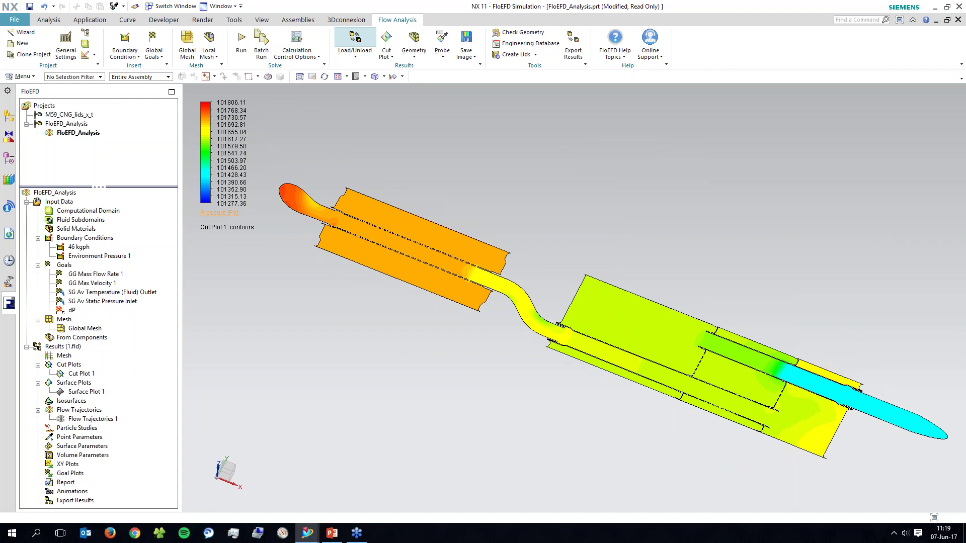
pyautogui.click(219, 213)
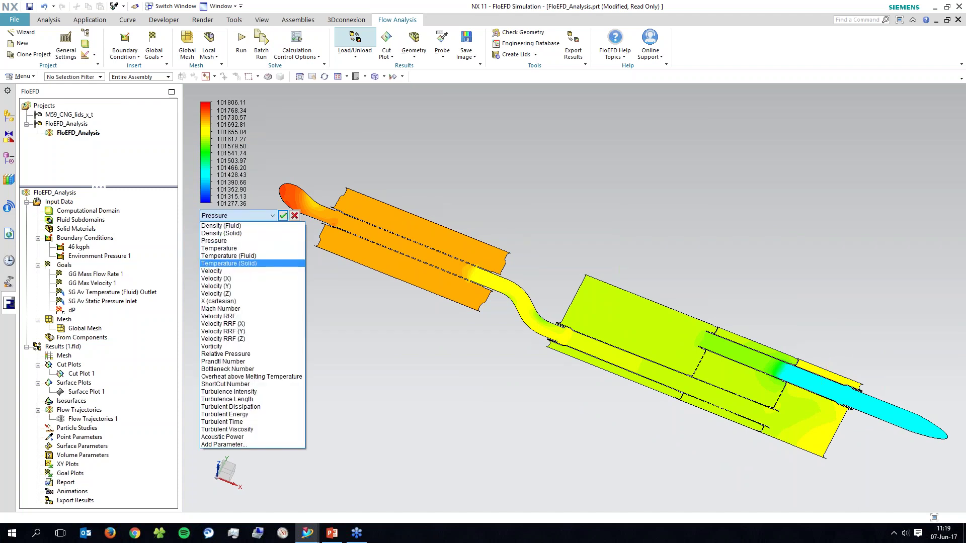
pyautogui.click(211, 270)
pyautogui.click(283, 215)
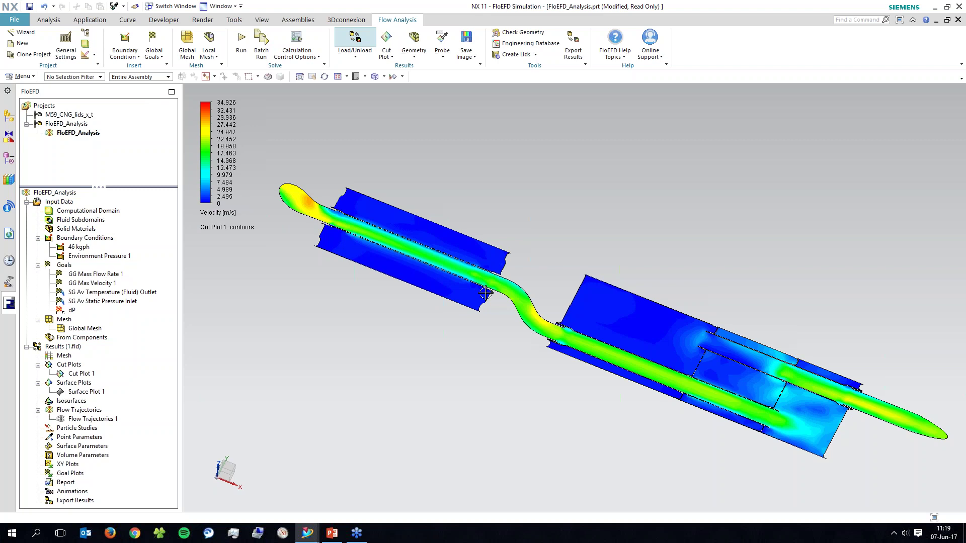
# Examine the velocity contours along the front silencer's perforated pipe and through the rear silencer's chambers.
pyautogui.scroll(5, 447, 259)
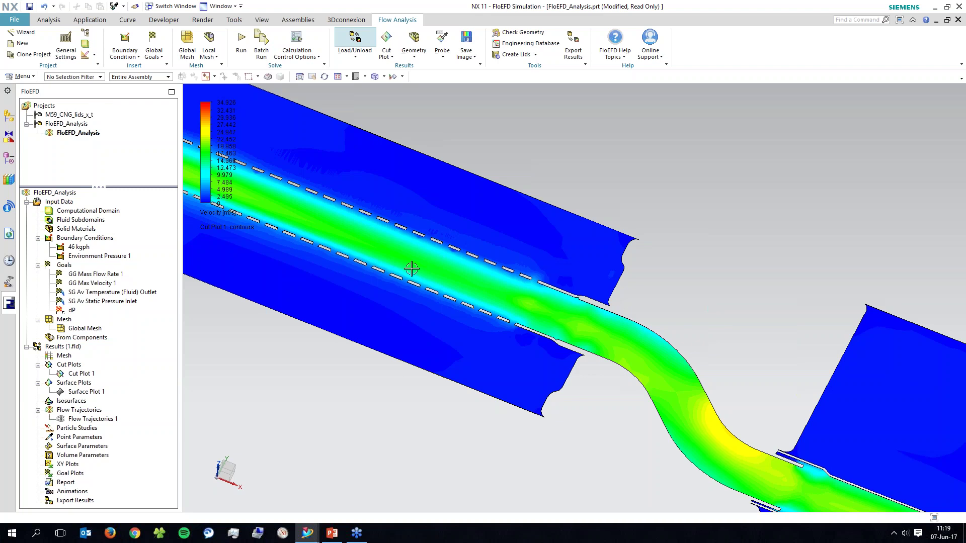
pyautogui.scroll(-2, 411, 267)
pyautogui.scroll(-2, 380, 236)
pyautogui.keyDown('shift'); pyautogui.moveTo(857, 488); pyautogui.dragTo(696, 467, button='middle'); pyautogui.keyUp('shift')
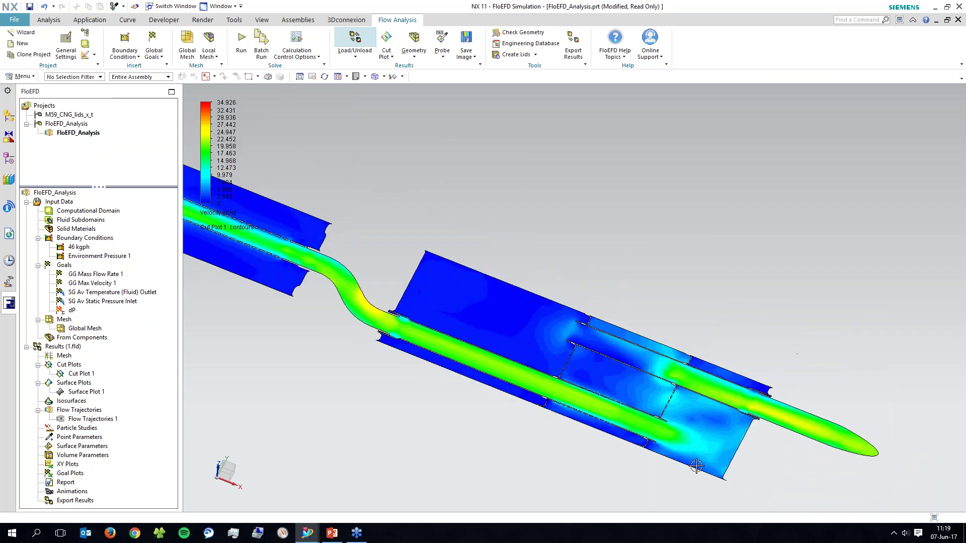
pyautogui.scroll(2, 670, 456)
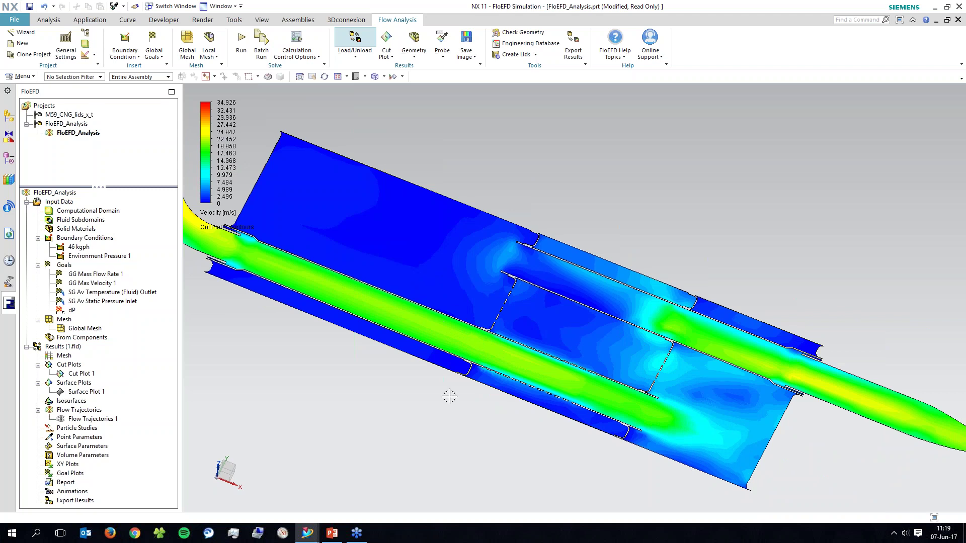
# Probe the velocity in the rear silencer's inner pipe and end chamber.
pyautogui.click(442, 43)
pyautogui.click(385, 302)
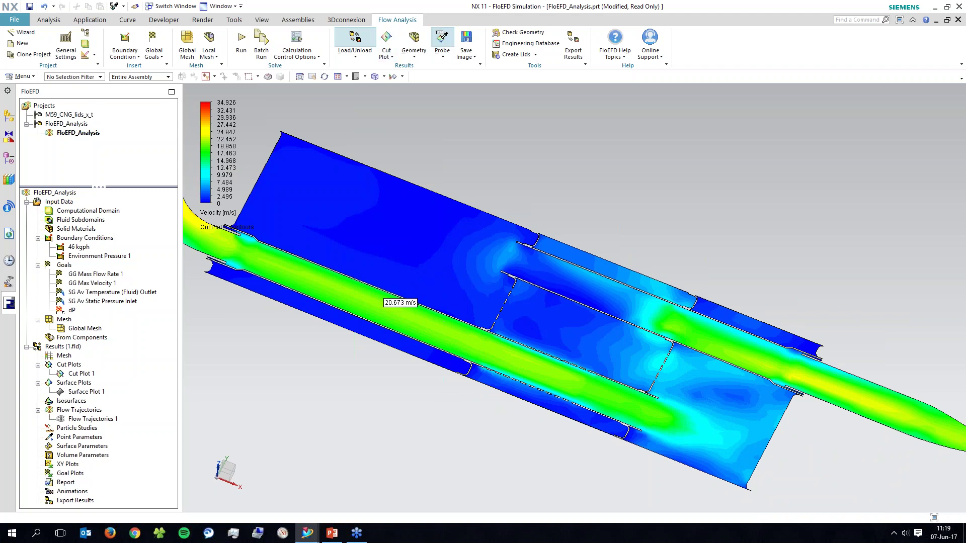
pyautogui.moveTo(394, 311)
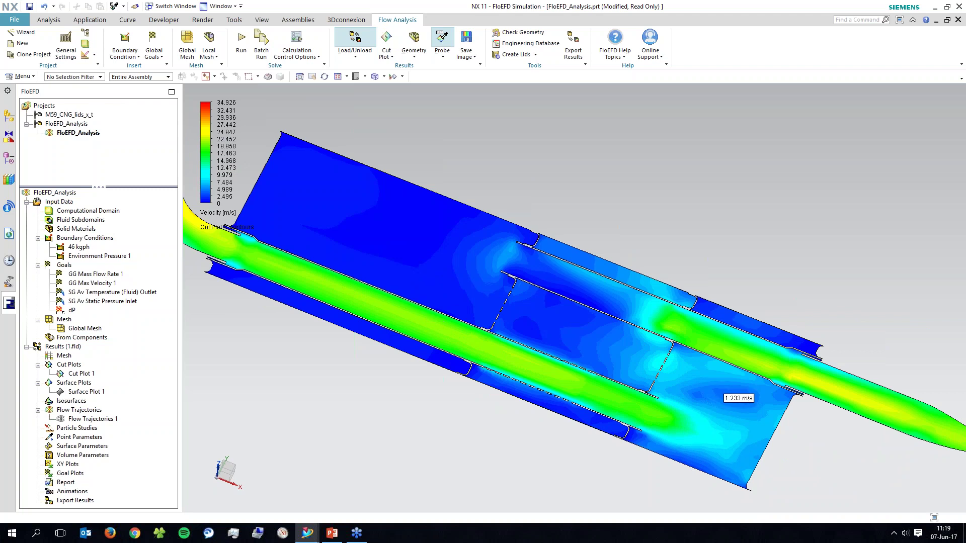
pyautogui.press('Escape')
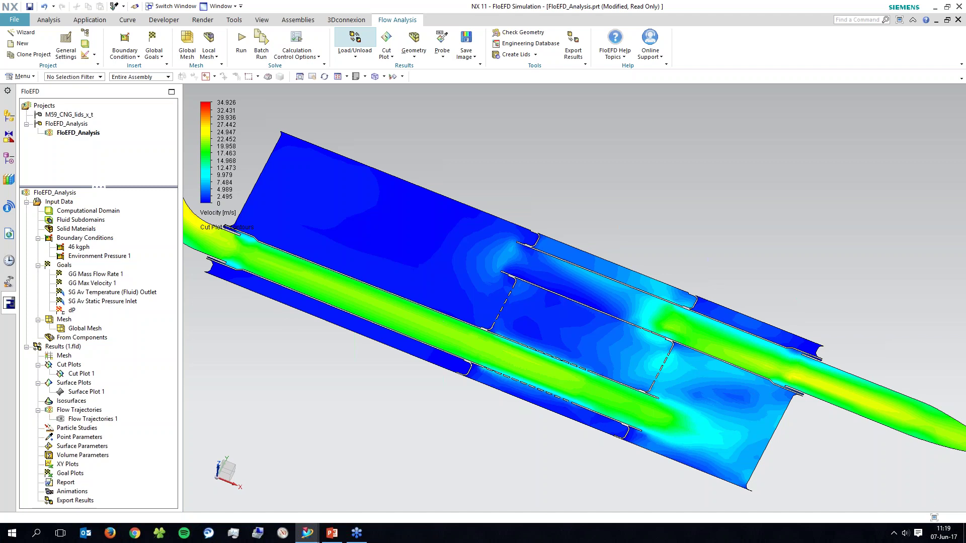
# Switch Cut Plot 1's contours to Turbulent Energy and reset the legend's maximum to the cut plot's own range.
pyautogui.click(218, 212)
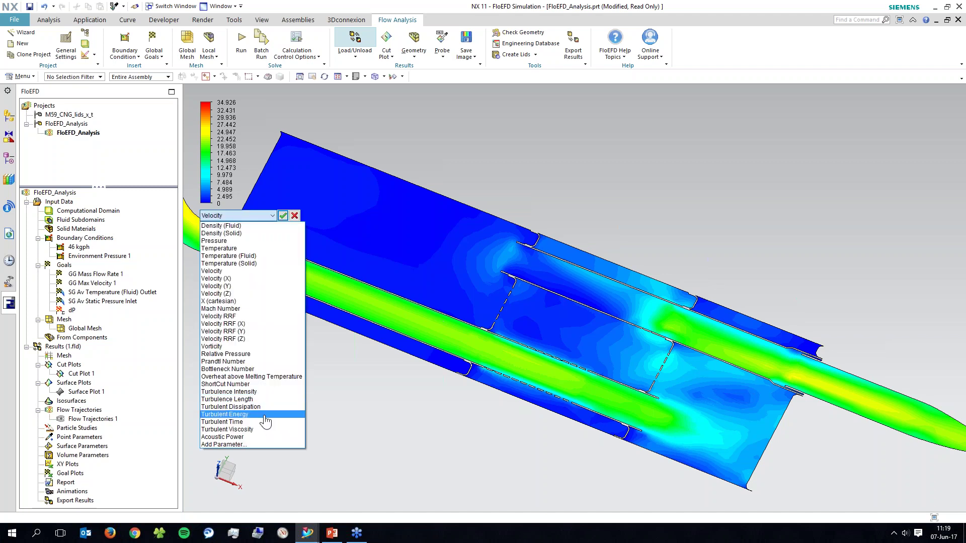
pyautogui.click(265, 414)
pyautogui.click(283, 216)
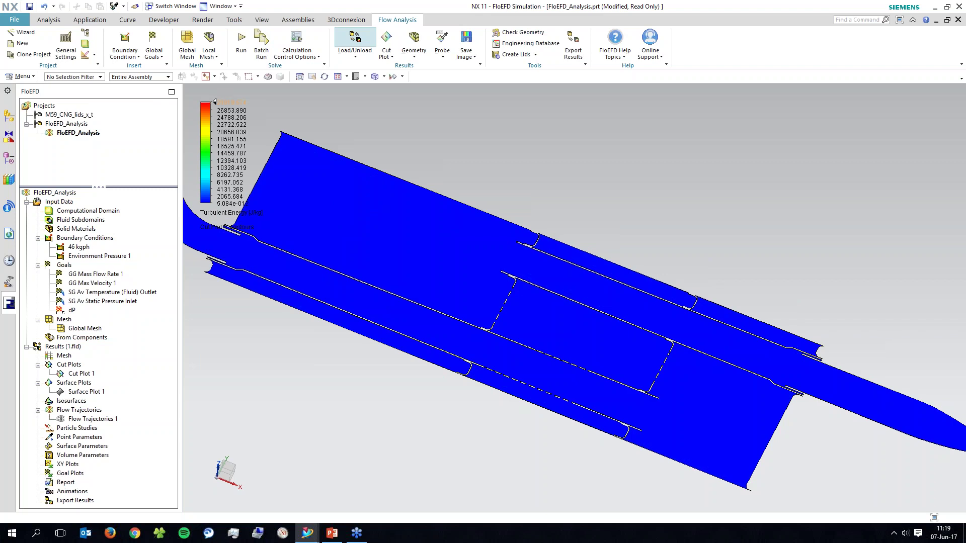
pyautogui.click(231, 103)
pyautogui.click(287, 106)
pyautogui.click(312, 106)
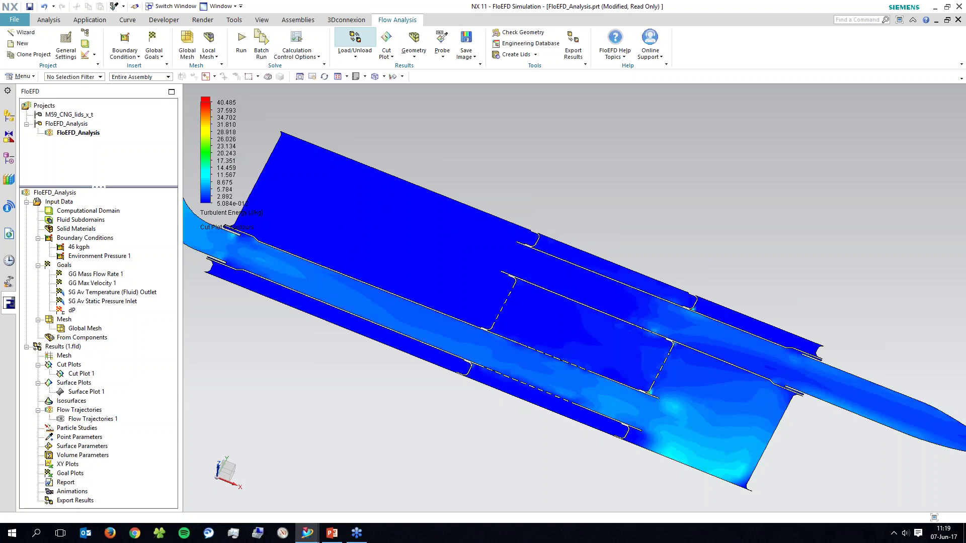
# Examine the turbulent energy at the front silencer's perforations, the connecting bend and the rear silencer's end chamber.
pyautogui.scroll(-6, 399, 295)
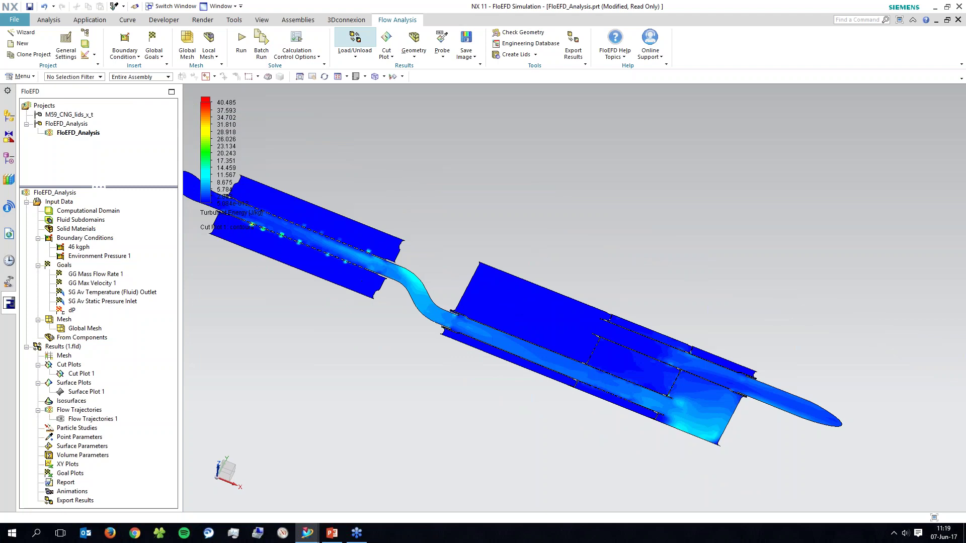
pyautogui.keyDown('shift'); pyautogui.moveTo(361, 280); pyautogui.dragTo(466, 288, button='middle'); pyautogui.keyUp('shift')
pyautogui.scroll(1, 465, 287)
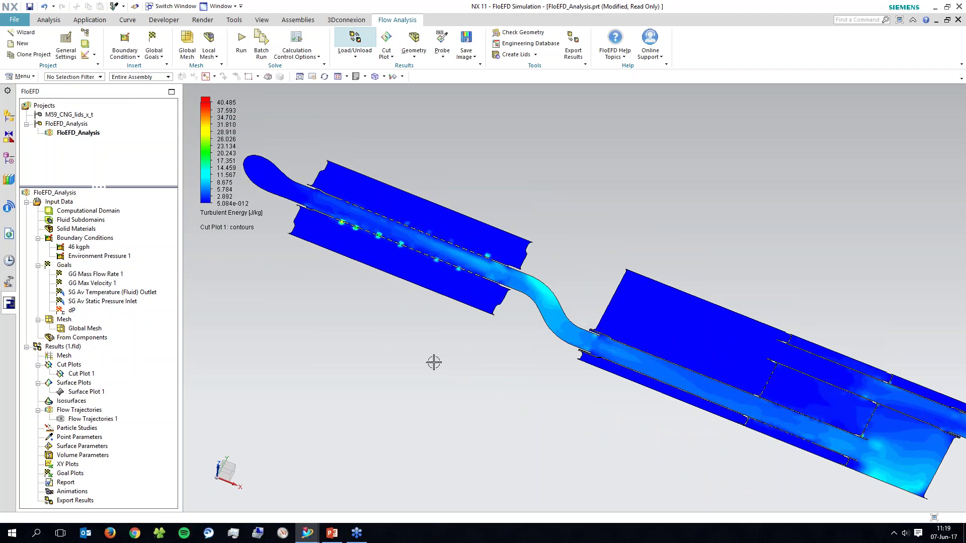
pyautogui.keyDown('shift'); pyautogui.moveTo(740, 449); pyautogui.dragTo(524, 421, button='middle'); pyautogui.keyUp('shift')
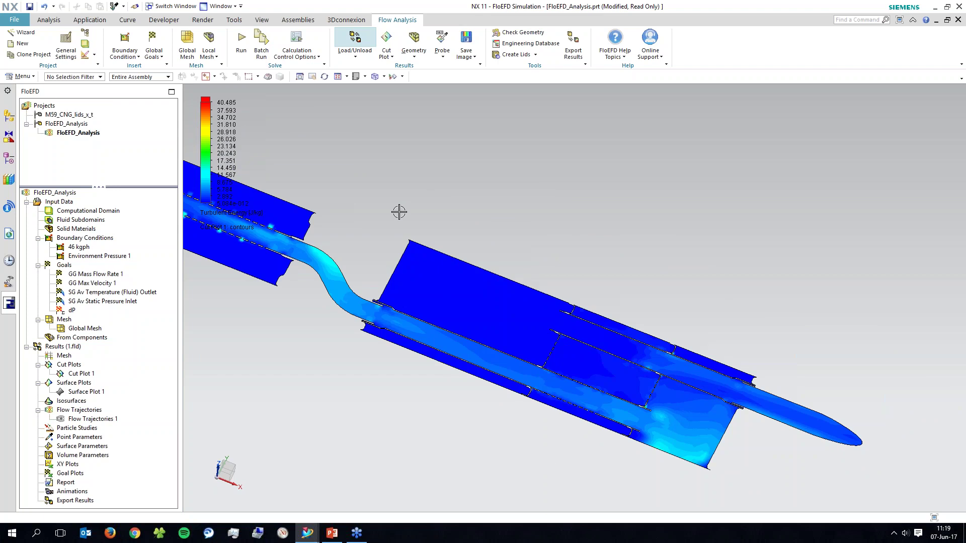
pyautogui.scroll(3, 662, 428)
pyautogui.keyDown('shift'); pyautogui.moveTo(556, 394); pyautogui.dragTo(427, 323, button='middle'); pyautogui.keyUp('shift')
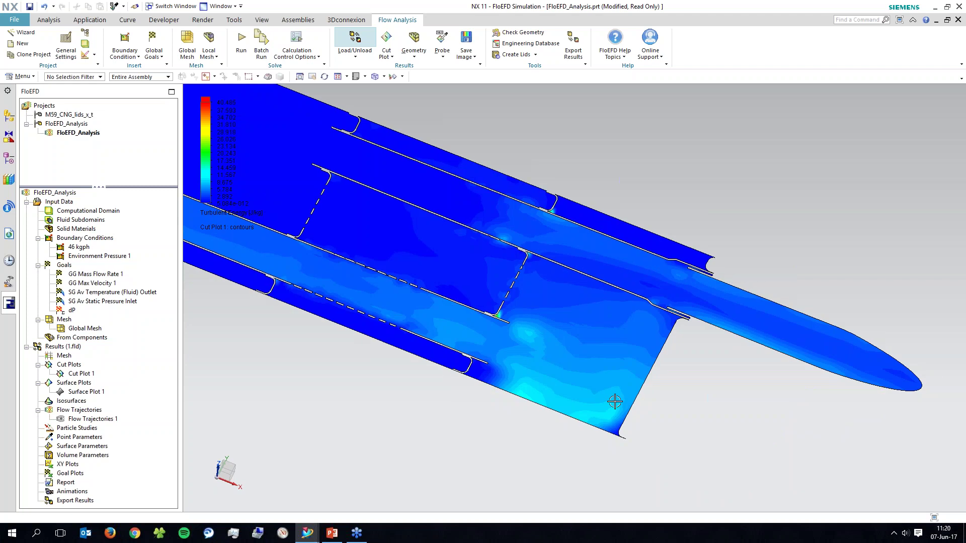
pyautogui.keyDown('shift'); pyautogui.moveTo(615, 402); pyautogui.dragTo(829, 452, button='middle'); pyautogui.keyUp('shift')
pyautogui.scroll(-2, 536, 388)
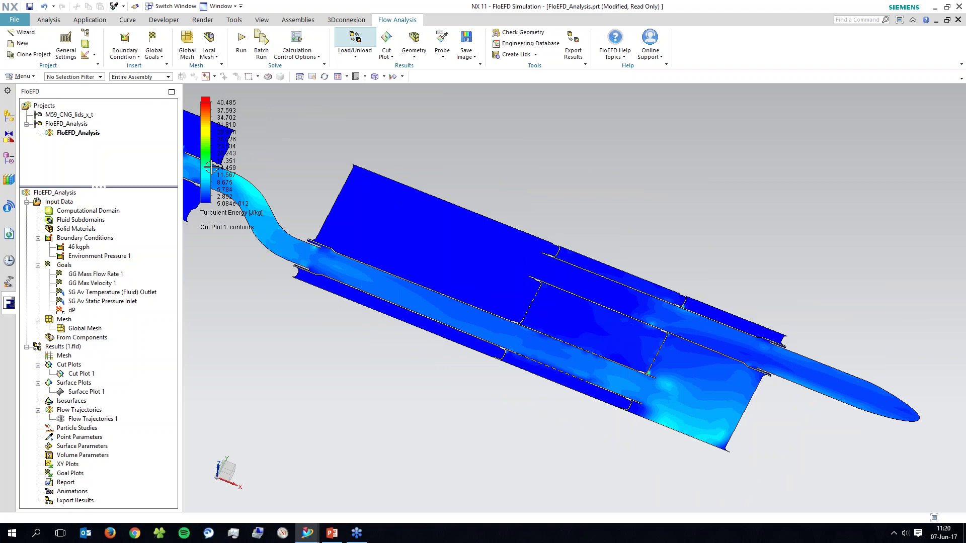
# Hide Cut Plot 1 and show Surface Plot 1 on the exhaust.
pyautogui.moveTo(212, 167); pyautogui.dragTo(206, 352)
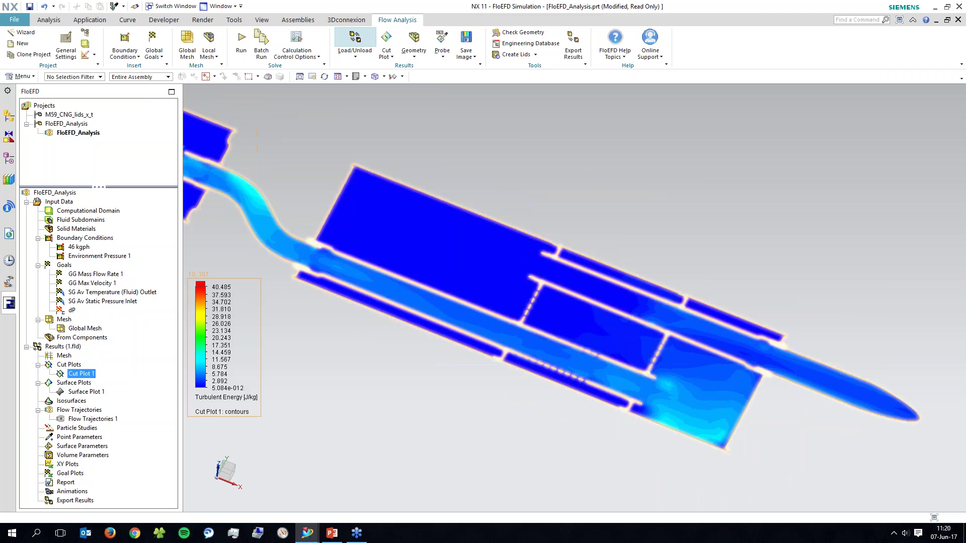
pyautogui.rightClick(85, 392)
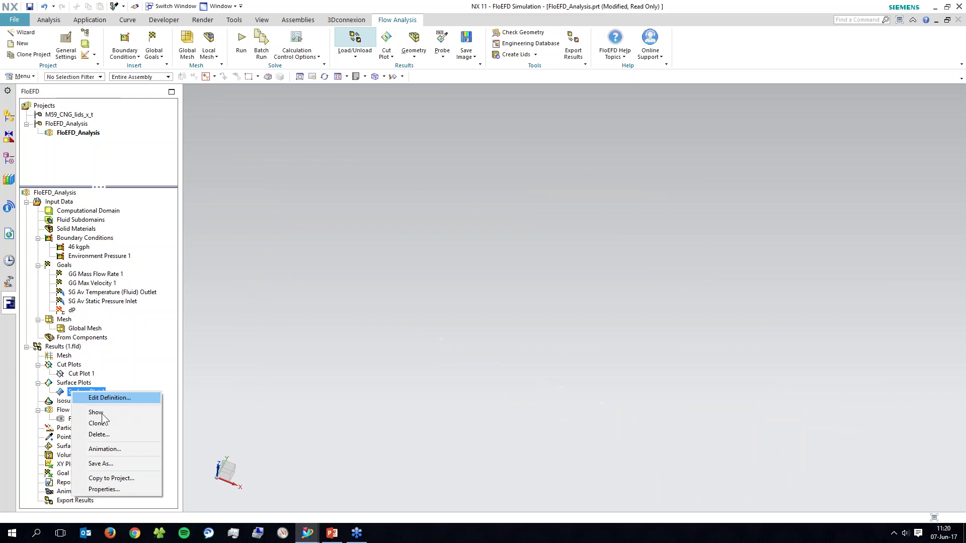
pyautogui.click(103, 413)
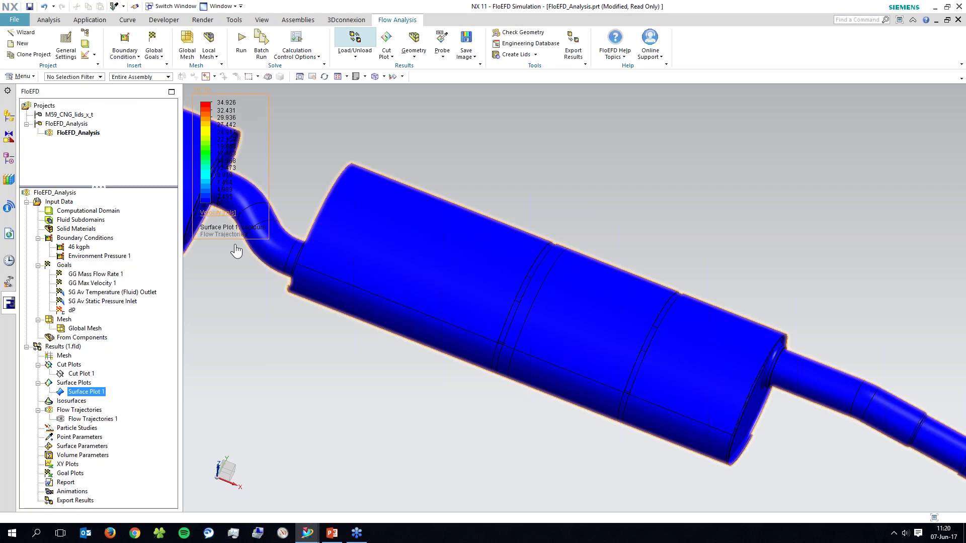
# Change Surface Plot 1's contour parameter to Pressure and view it over the whole exhaust in 3D.
pyautogui.click(218, 213)
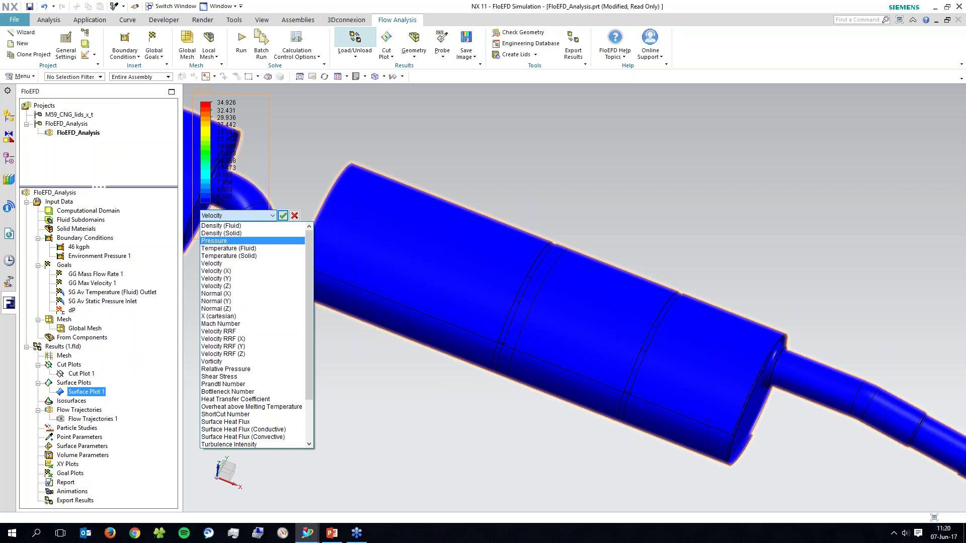
pyautogui.click(214, 241)
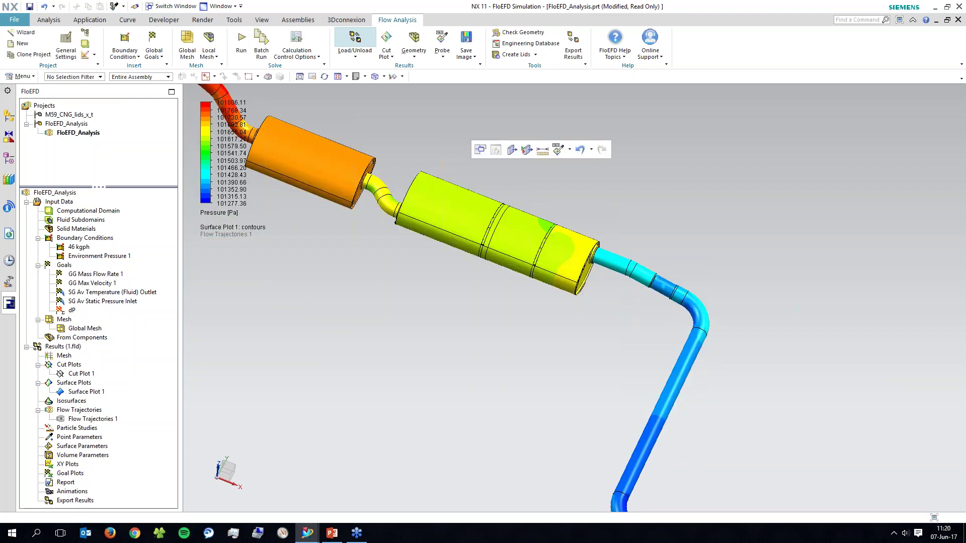
pyautogui.scroll(-3, 529, 241)
pyautogui.moveTo(528, 241); pyautogui.dragTo(529, 216, button='middle')
pyautogui.moveTo(413, 184); pyautogui.dragTo(413, 192, button='middle')
pyautogui.scroll(2, 412, 191)
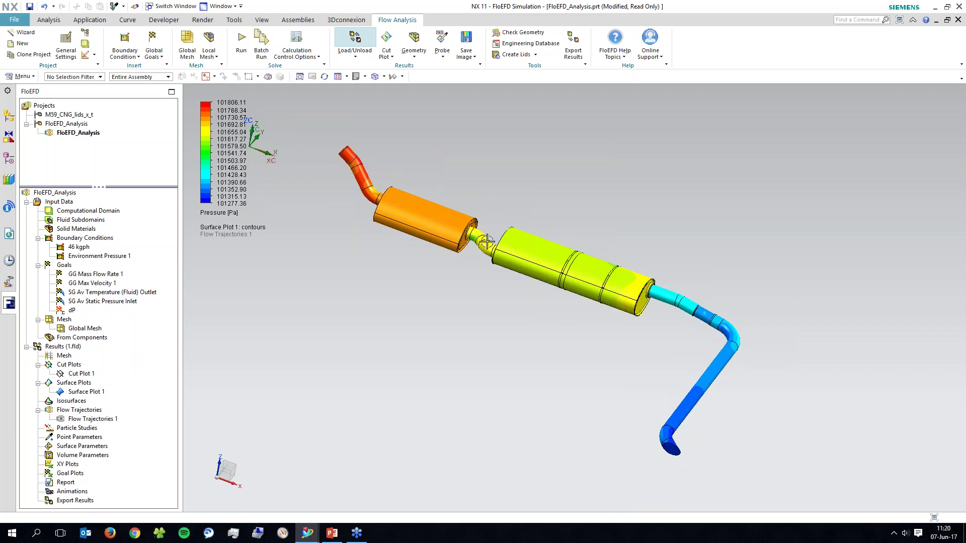
pyautogui.keyDown('shift'); pyautogui.moveTo(441, 249); pyautogui.dragTo(443, 256, button='middle'); pyautogui.keyUp('shift')
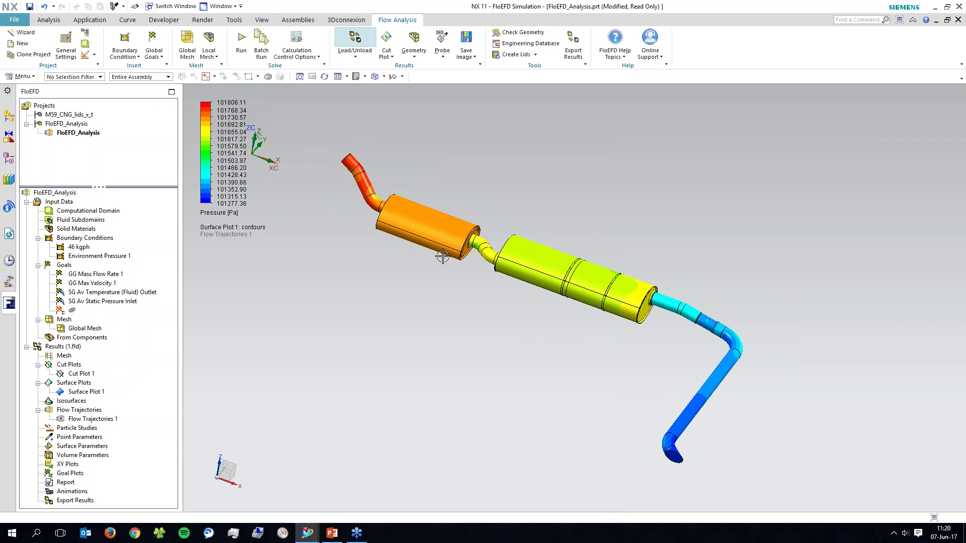
# Display the CAD geometry together with the pressure surface plot, then hide the geometry again.
pyautogui.scroll(-2, 442, 257)
pyautogui.click(414, 40)
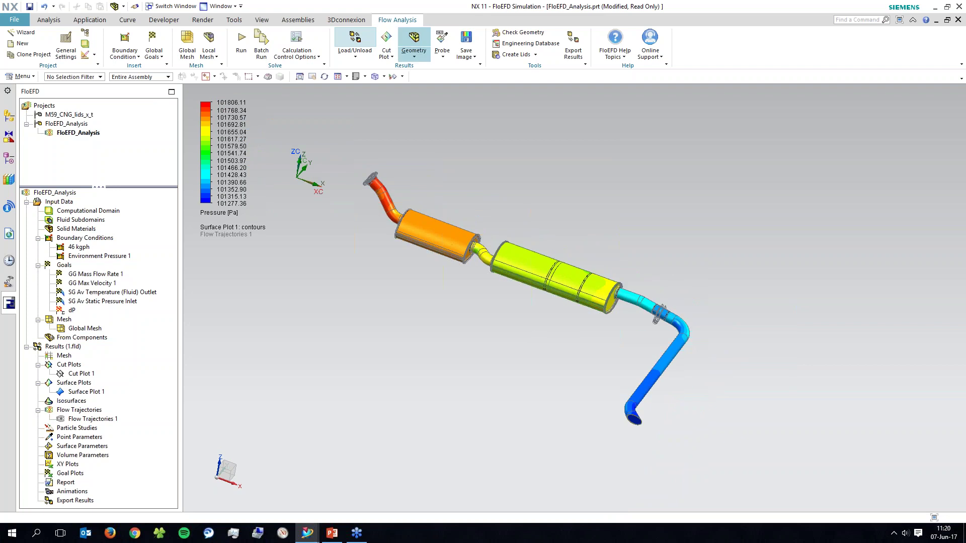
pyautogui.scroll(1, 369, 87)
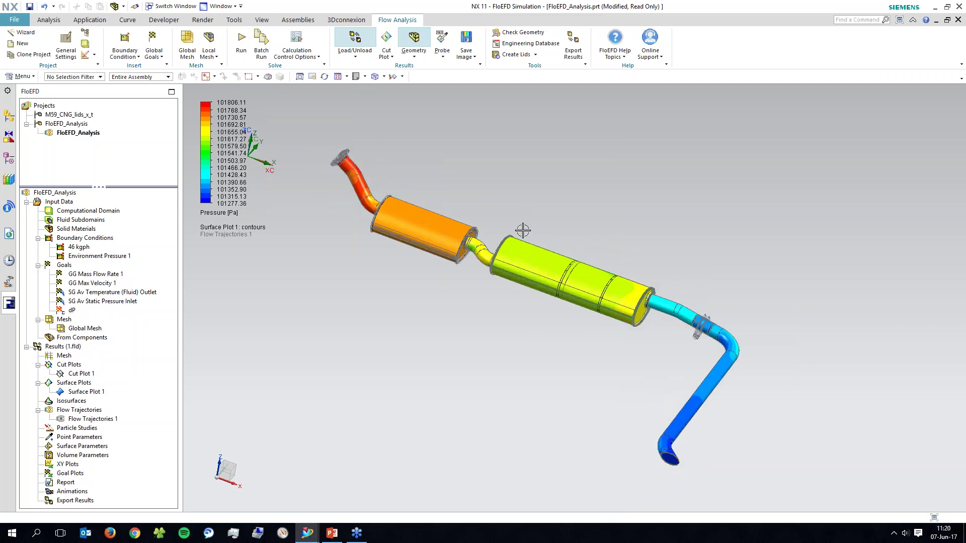
pyautogui.click(413, 40)
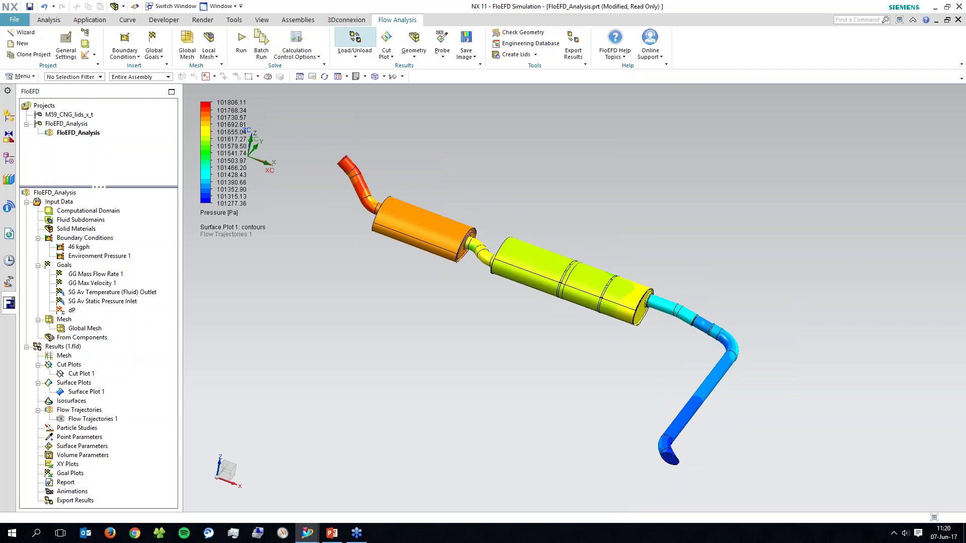
# Hide Surface Plot 1 and display the exhaust's CAD geometry in wireframe.
pyautogui.moveTo(457, 242); pyautogui.dragTo(462, 272, button='middle')
pyautogui.doubleClick(86, 391)
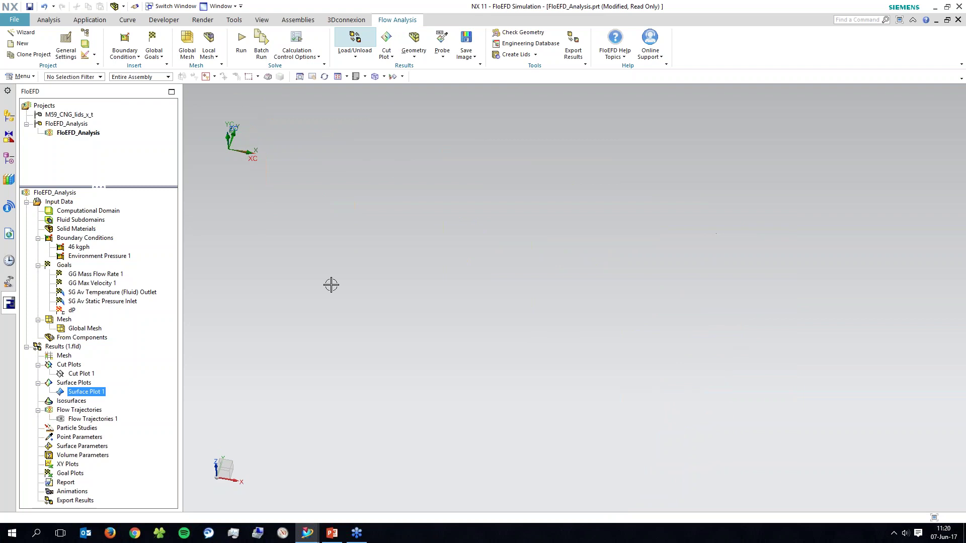
pyautogui.click(413, 41)
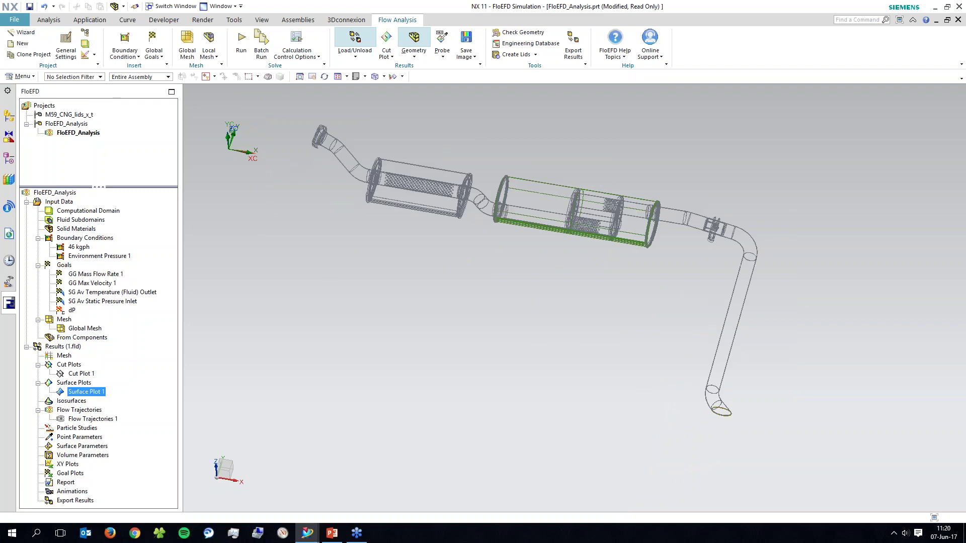
pyautogui.moveTo(459, 272); pyautogui.dragTo(431, 344, button='middle')
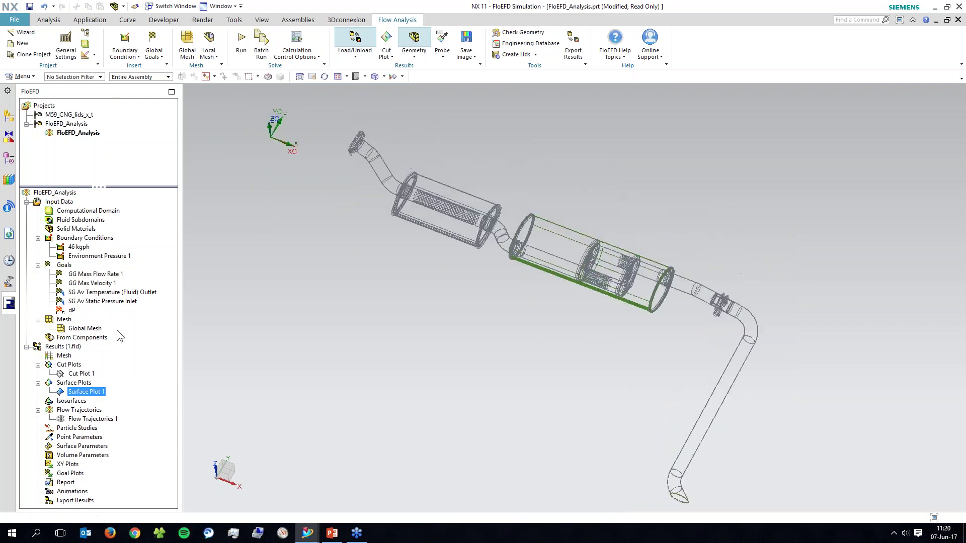
# Show Flow Trajectories 1 inside the exhaust and play its animation.
pyautogui.rightClick(79, 419)
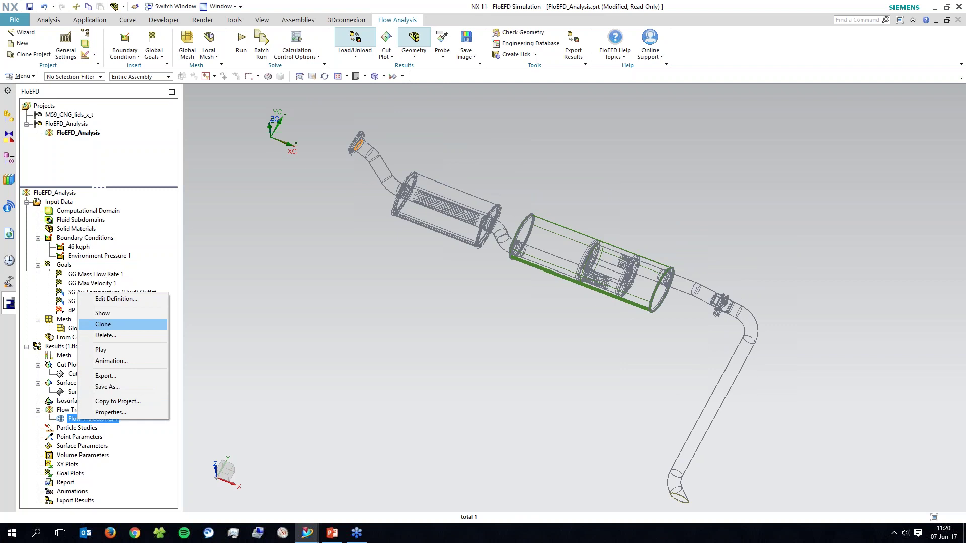
pyautogui.click(102, 313)
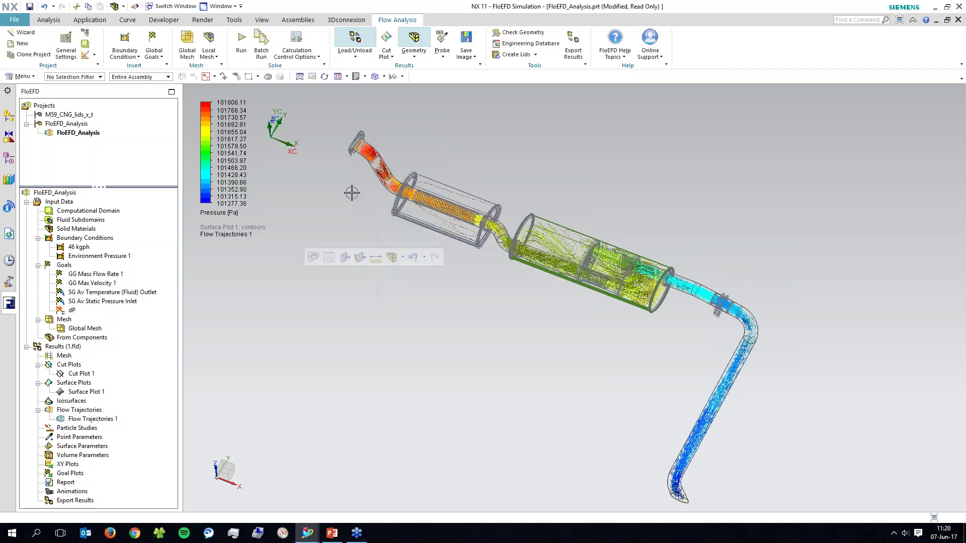
pyautogui.scroll(5, 425, 196)
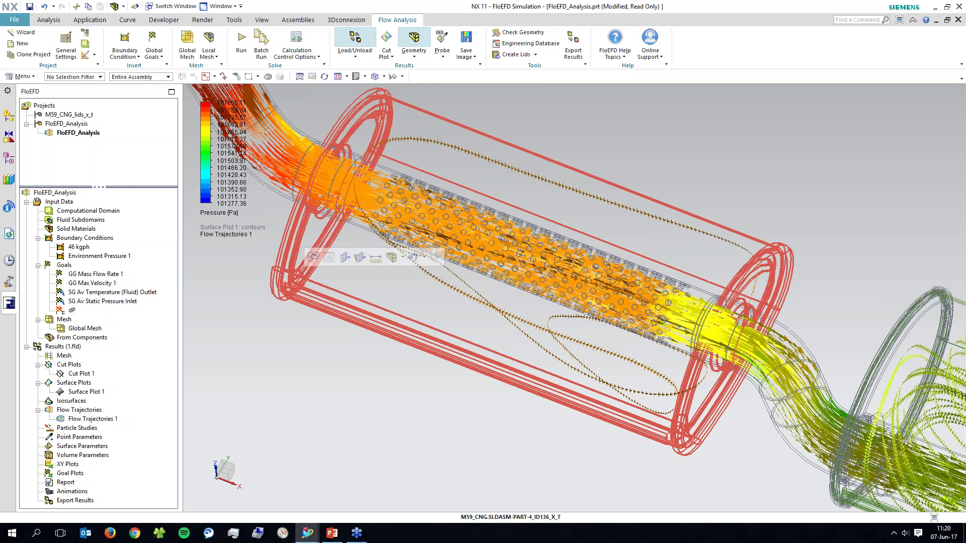
pyautogui.rightClick(89, 419)
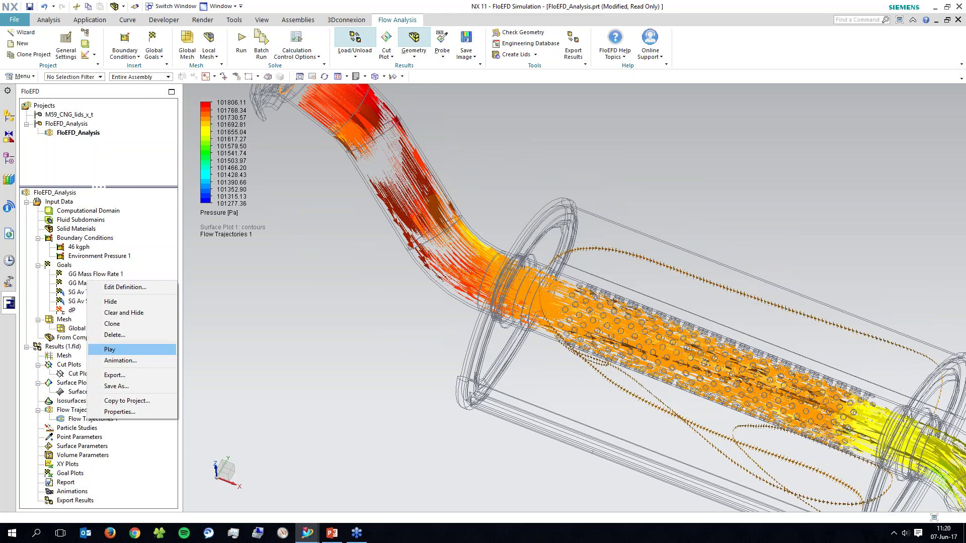
pyautogui.click(109, 350)
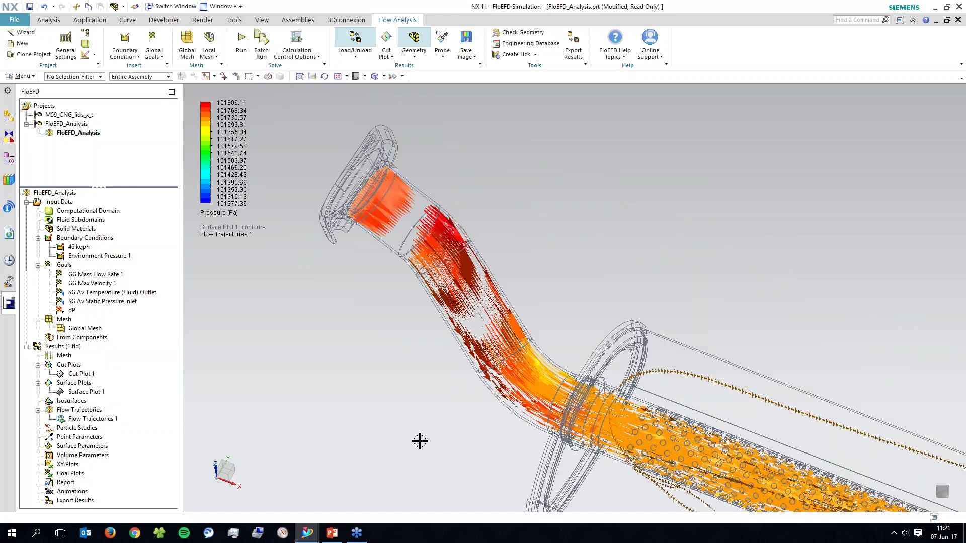
# Change the displayed parameter of the flow trajectories to Velocity.
pyautogui.click(219, 212)
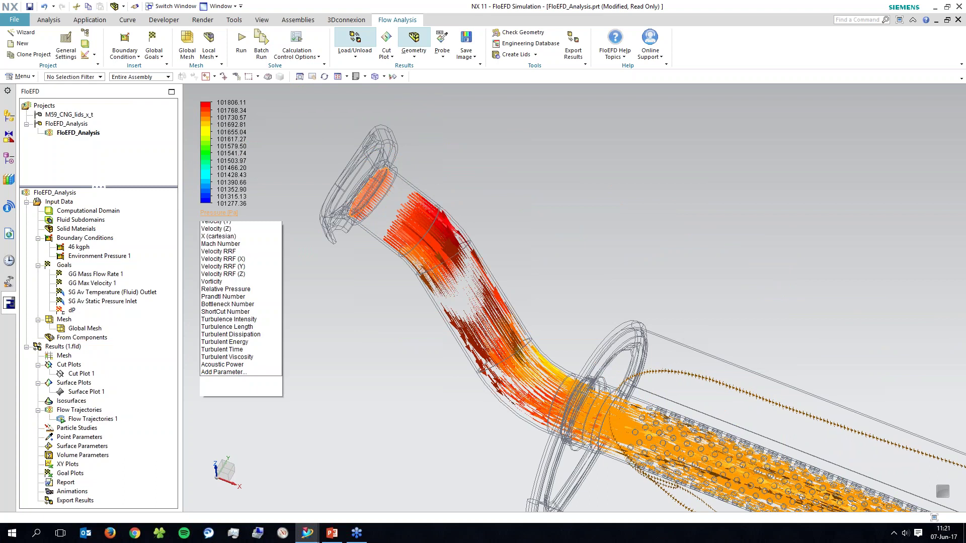
pyautogui.click(211, 227)
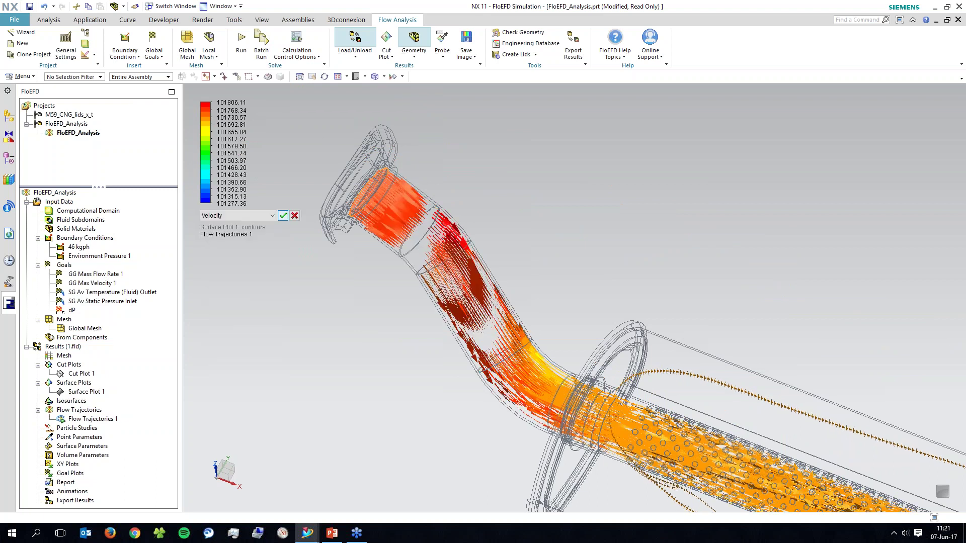
pyautogui.click(283, 215)
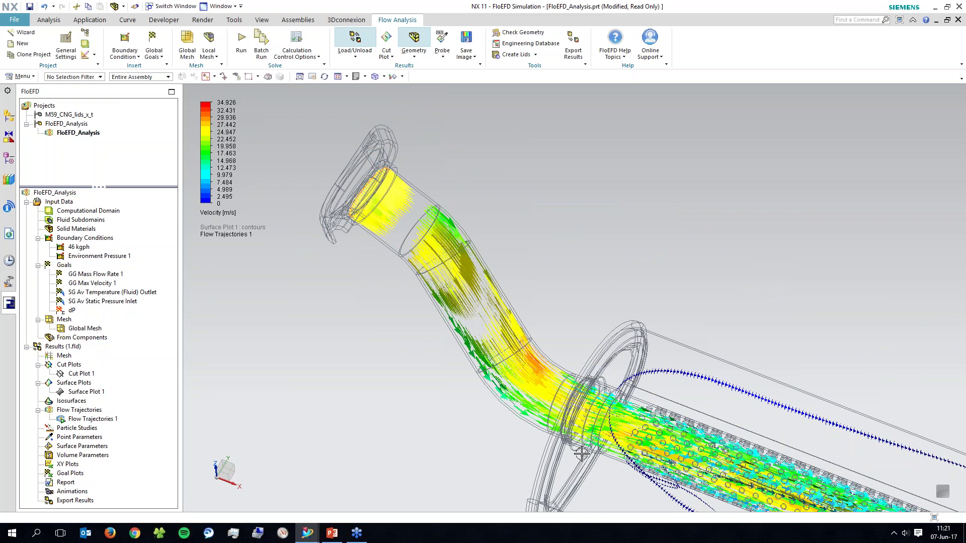
# Examine the animated velocity trajectories from the inlet pipe through both silencers down to the tailpipe outlet.
pyautogui.keyDown('shift'); pyautogui.moveTo(581, 454); pyautogui.dragTo(425, 331, button='middle'); pyautogui.keyUp('shift')
pyautogui.keyDown('shift'); pyautogui.moveTo(825, 442); pyautogui.dragTo(257, 157, button='middle'); pyautogui.keyUp('shift')
pyautogui.keyDown('shift'); pyautogui.moveTo(729, 347); pyautogui.dragTo(423, 247, button='middle'); pyautogui.keyUp('shift')
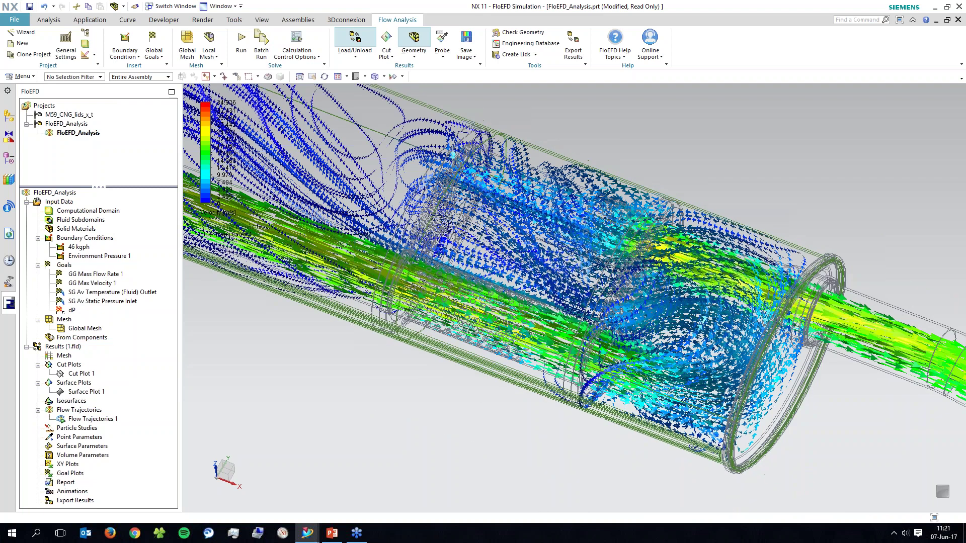
pyautogui.moveTo(573, 282); pyautogui.dragTo(558, 337, button='middle')
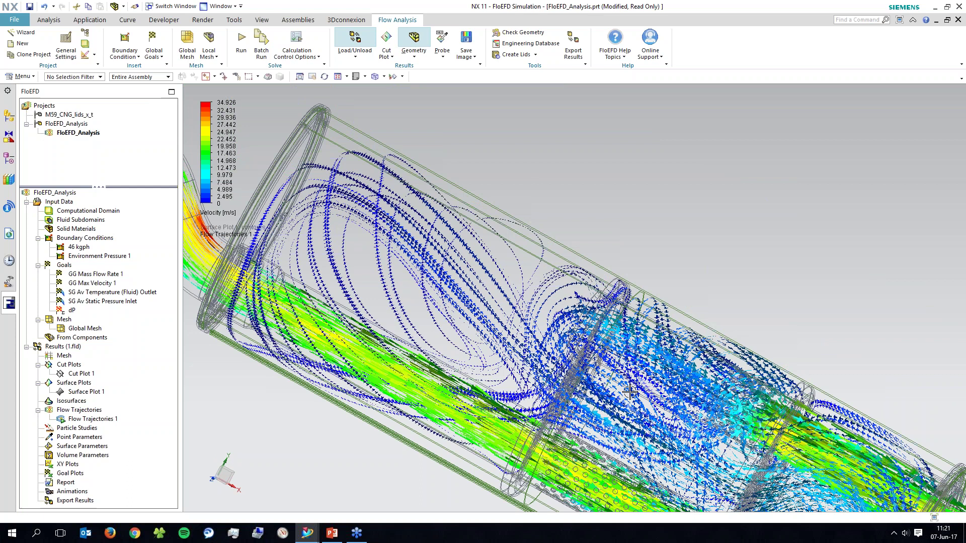
pyautogui.keyDown('shift'); pyautogui.moveTo(630, 391); pyautogui.dragTo(549, 294, button='middle'); pyautogui.keyUp('shift')
pyautogui.keyDown('shift'); pyautogui.moveTo(372, 123); pyautogui.dragTo(236, 36, button='middle'); pyautogui.keyUp('shift')
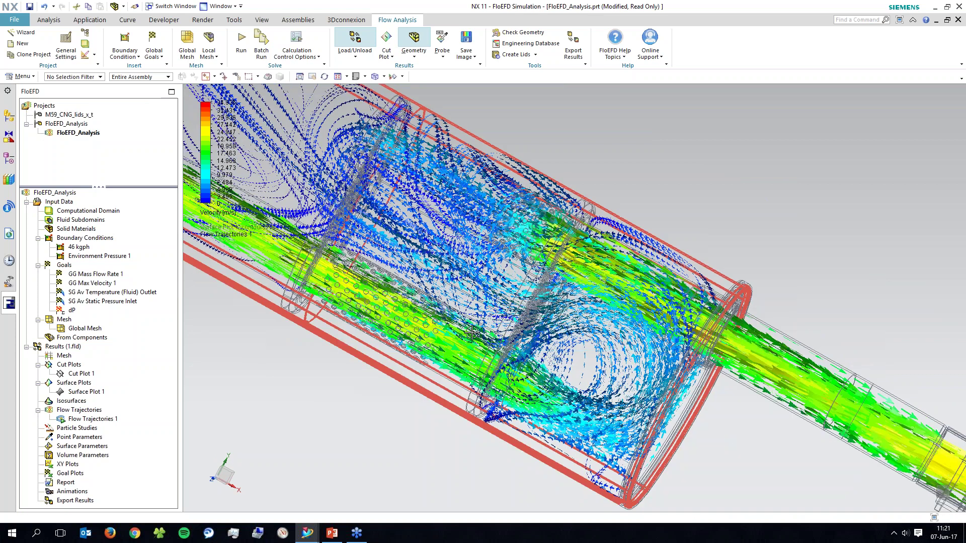
pyautogui.keyDown('shift'); pyautogui.moveTo(471, 332); pyautogui.dragTo(155, 137, button='middle'); pyautogui.keyUp('shift')
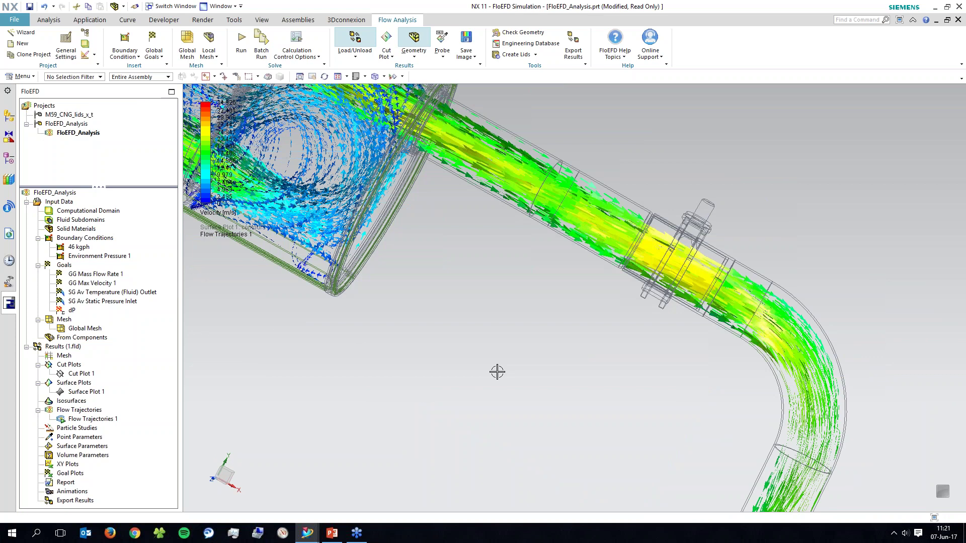
pyautogui.scroll(-3, 497, 372)
pyautogui.moveTo(497, 371); pyautogui.dragTo(497, 281, button='middle')
pyautogui.keyDown('shift'); pyautogui.moveTo(523, 478); pyautogui.dragTo(483, 101, button='middle'); pyautogui.keyUp('shift')
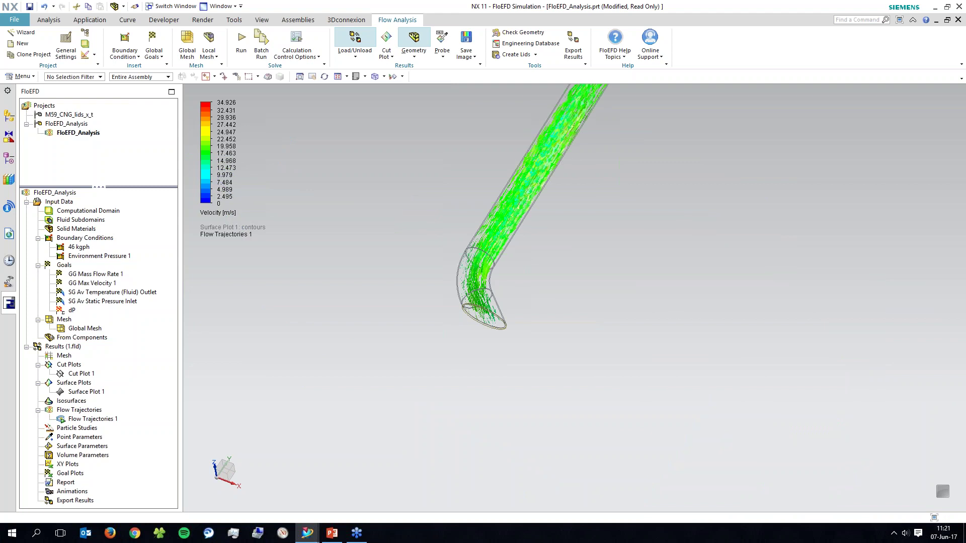
pyautogui.scroll(3, 452, 282)
pyautogui.scroll(-3, 553, 297)
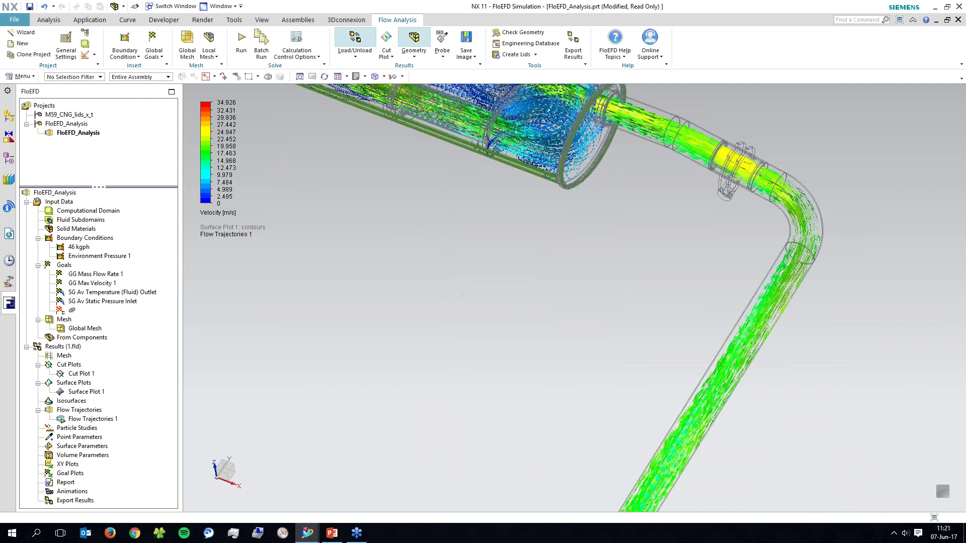
# Examine the flow trajectories in the rear silencer's chambers from several angles, then stop the animation.
pyautogui.keyDown('shift'); pyautogui.moveTo(518, 211); pyautogui.dragTo(725, 231, button='middle'); pyautogui.keyUp('shift')
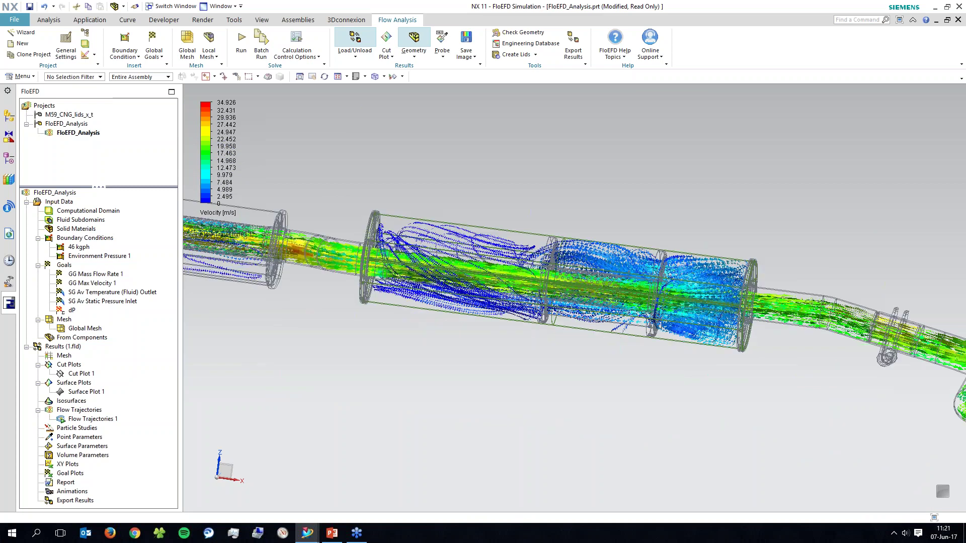
pyautogui.moveTo(553, 281); pyautogui.dragTo(526, 407, button='middle')
pyautogui.scroll(-3, 526, 406)
pyautogui.moveTo(528, 297); pyautogui.dragTo(503, 280, button='middle')
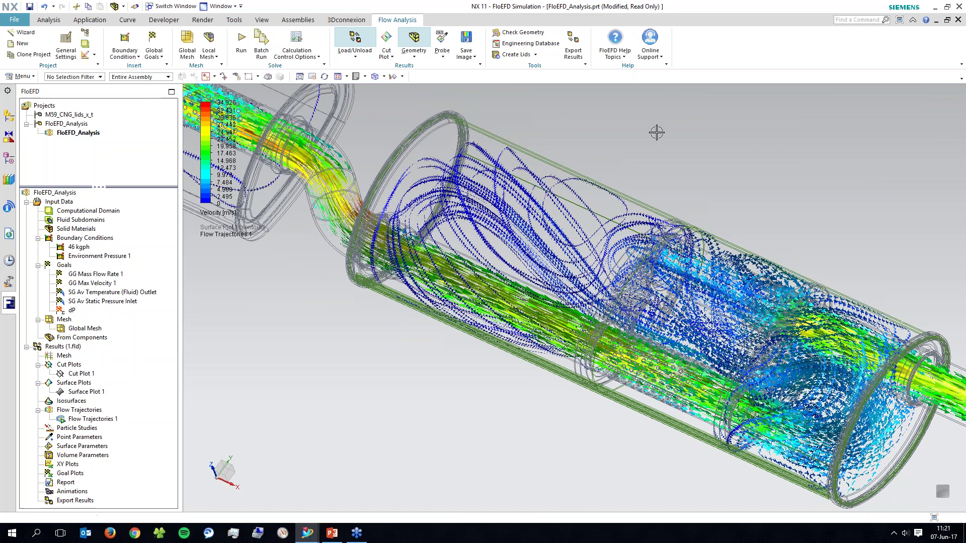
pyautogui.moveTo(657, 132); pyautogui.dragTo(398, 458, button='middle')
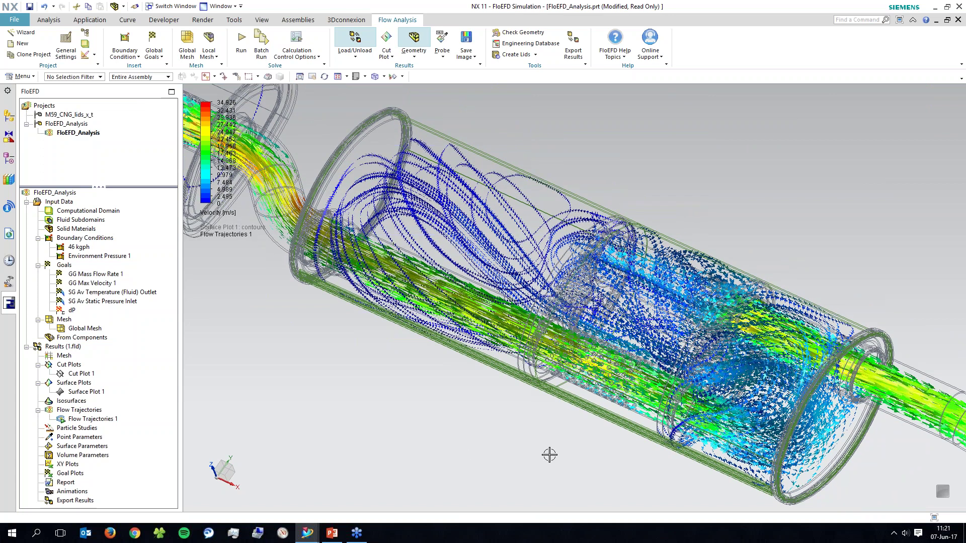
pyautogui.moveTo(549, 455); pyautogui.dragTo(450, 426, button='middle')
pyautogui.rightClick(450, 427)
# Switch to the NX window containing the YR1 Headlight_x_t model.
pyautogui.moveTo(307, 533)
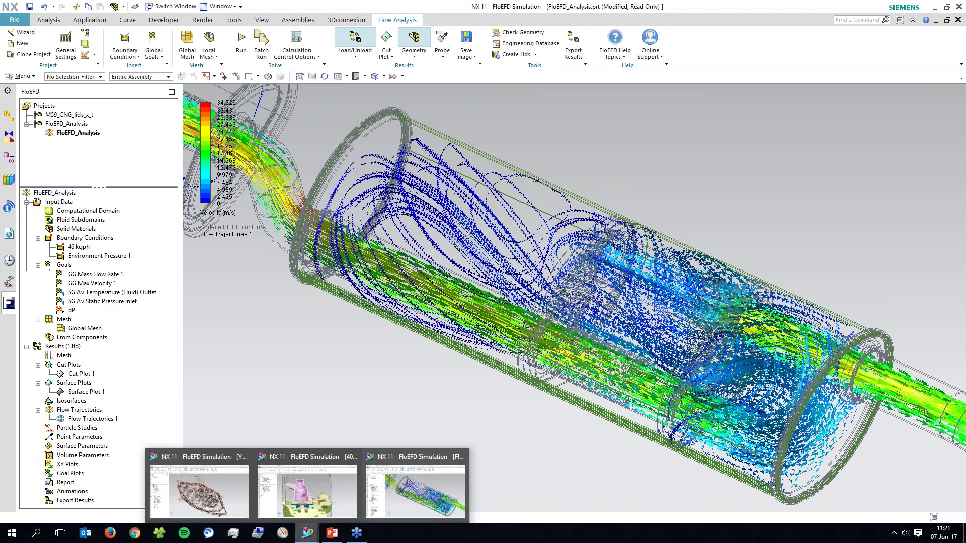
pyautogui.click(308, 490)
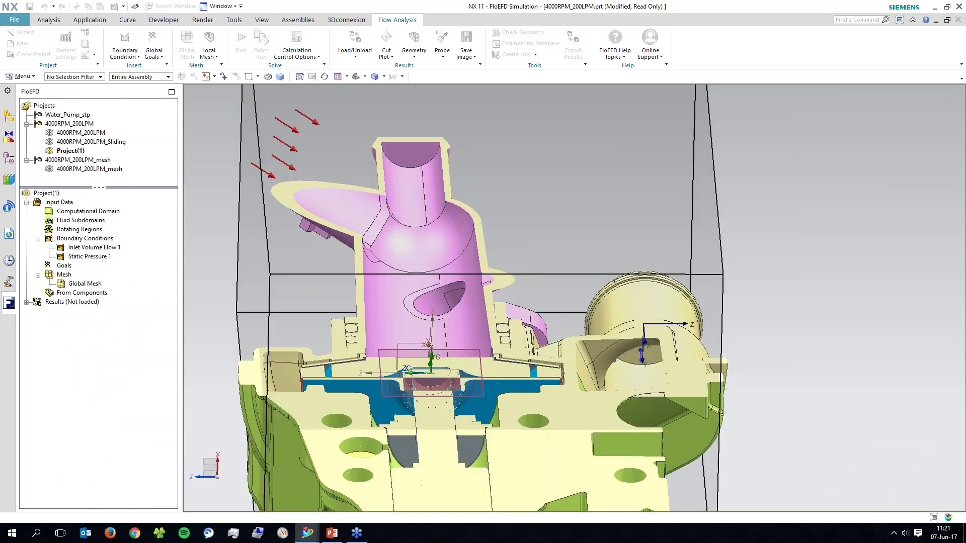
pyautogui.moveTo(307, 533)
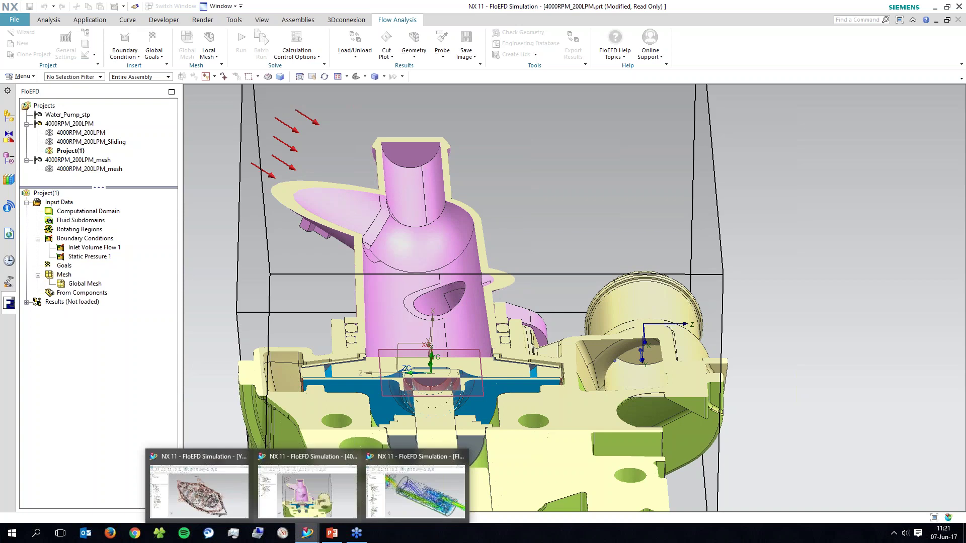
pyautogui.click(199, 491)
# Change the headlight assembly's display style to shaded with edges.
pyautogui.scroll(2, 603, 321)
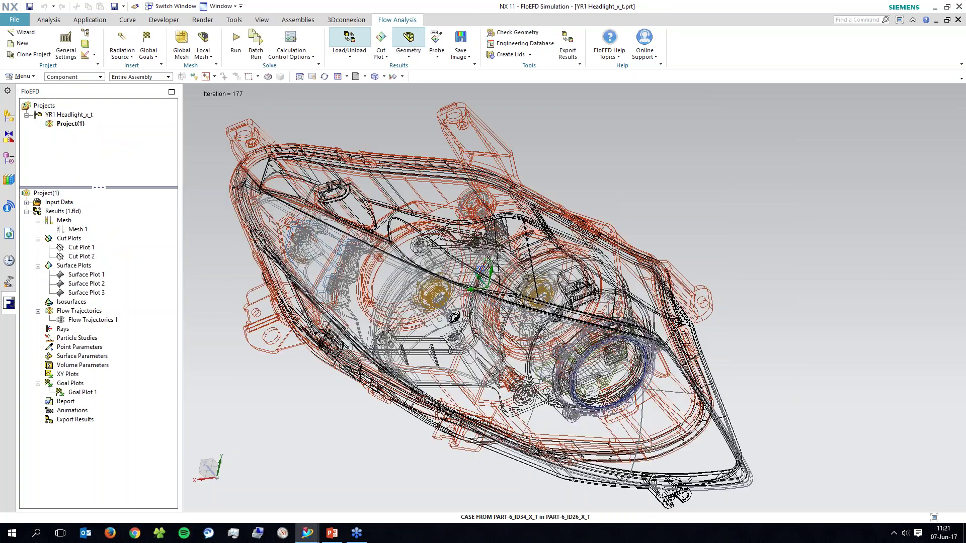
pyautogui.moveTo(604, 321); pyautogui.dragTo(634, 314, button='middle')
pyautogui.click(262, 19)
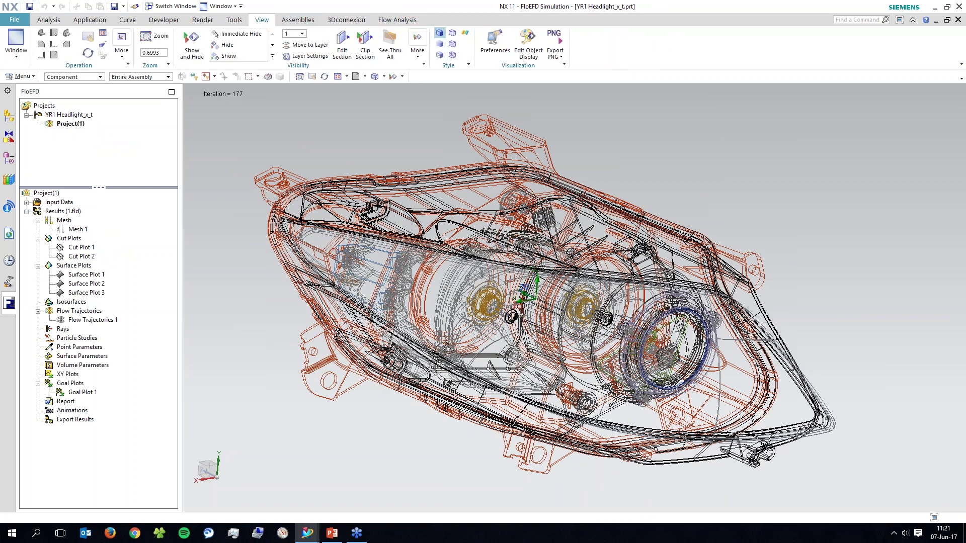
pyautogui.click(439, 32)
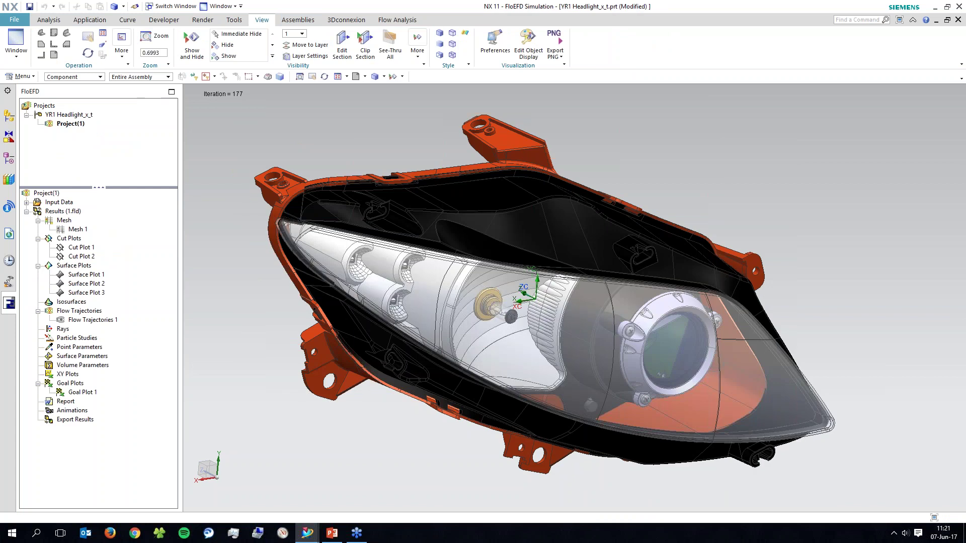
# Examine the headlight's housing, lens and reflectors, including the bulb's glass and filament coil up close.
pyautogui.moveTo(312, 262); pyautogui.dragTo(563, 299, button='middle')
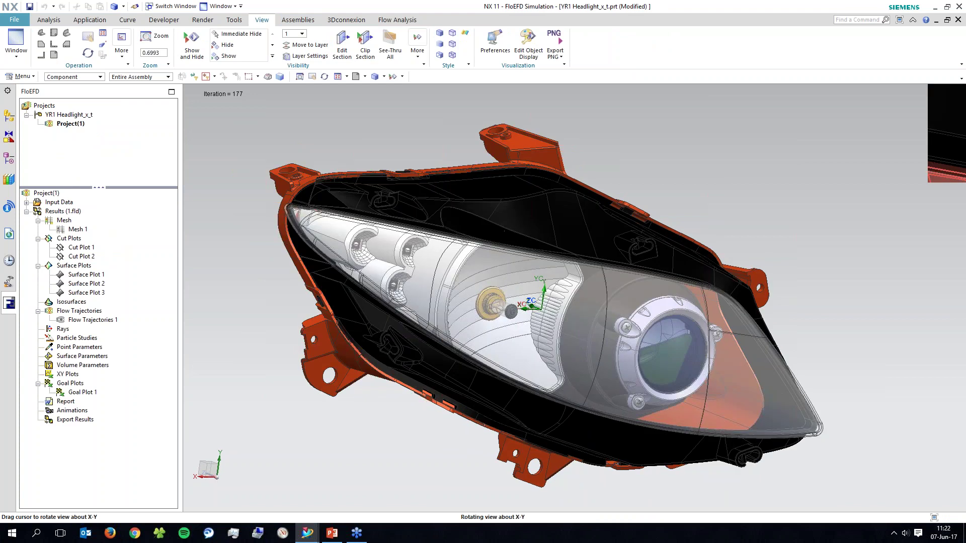
pyautogui.scroll(7, 502, 311)
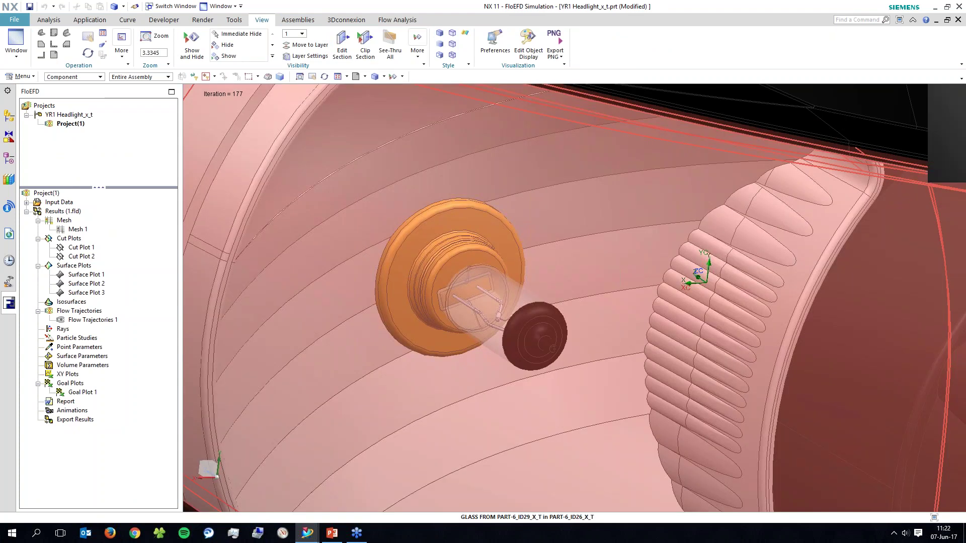
pyautogui.moveTo(502, 312); pyautogui.dragTo(541, 352, button='middle')
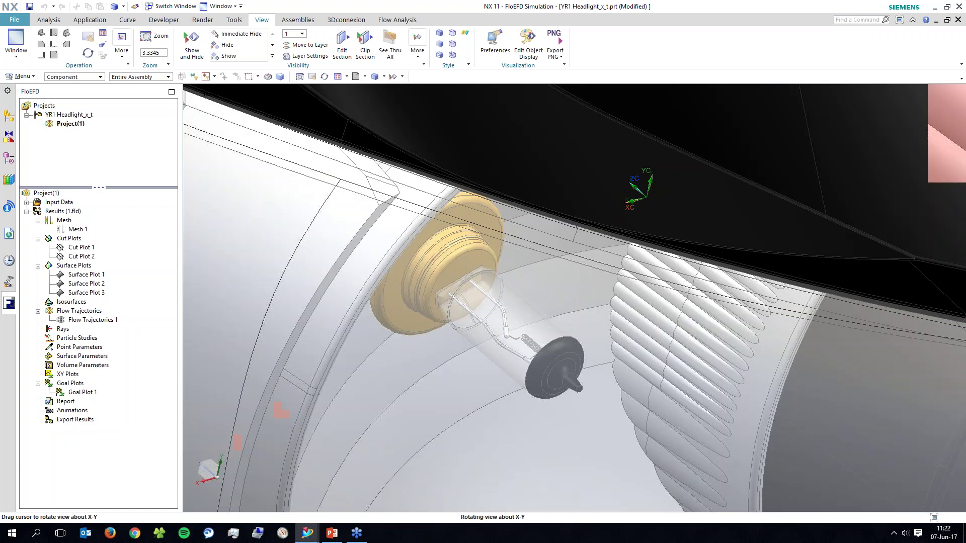
pyautogui.scroll(6, 436, 317)
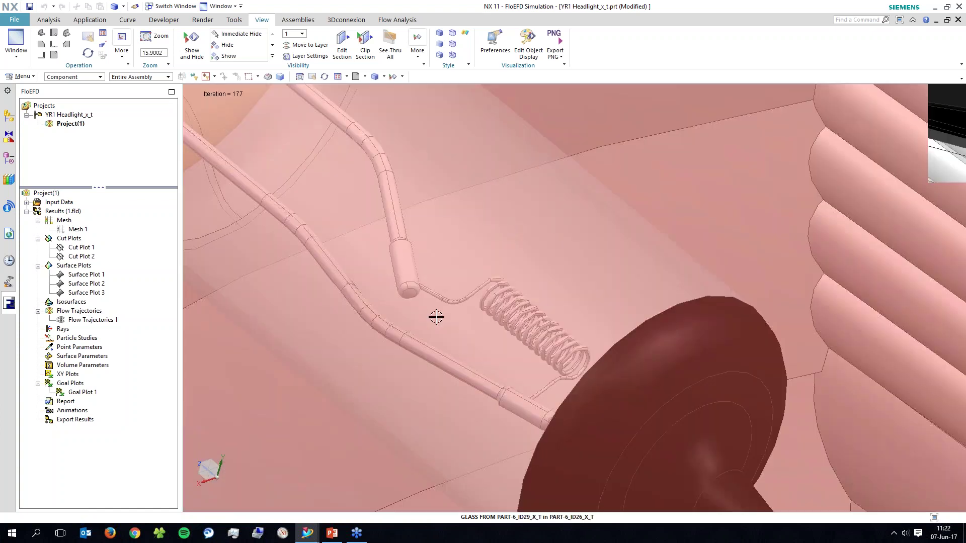
pyautogui.scroll(-4, 436, 317)
pyautogui.scroll(-7, 420, 325)
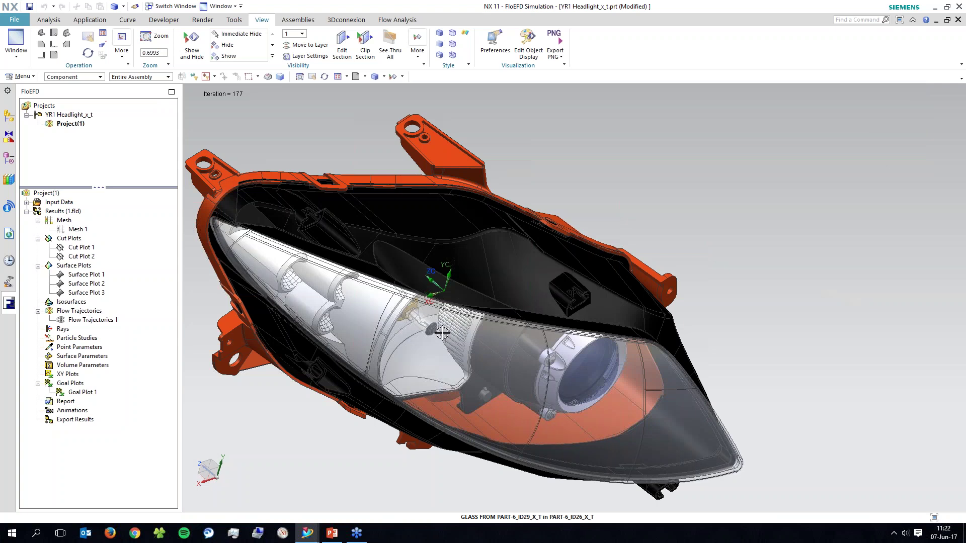
pyautogui.scroll(-2, 443, 333)
pyautogui.moveTo(442, 333); pyautogui.dragTo(381, 325, button='middle')
pyautogui.scroll(2, 381, 324)
pyautogui.keyDown('shift'); pyautogui.moveTo(381, 324); pyautogui.dragTo(425, 390, button='middle'); pyautogui.keyUp('shift')
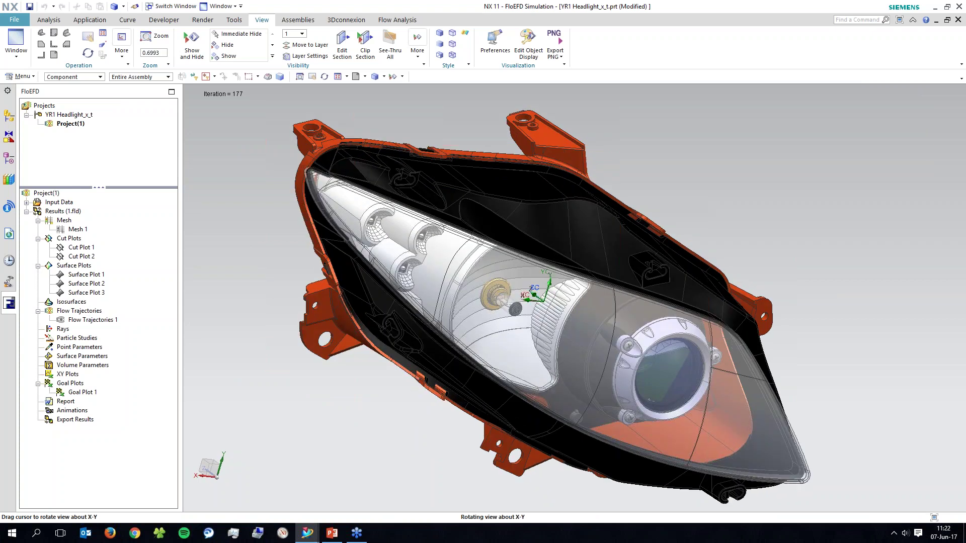
# Expand the headlight project's input data, enlarge its tree area, and display the computational domain around the whole headlight.
pyautogui.click(402, 21)
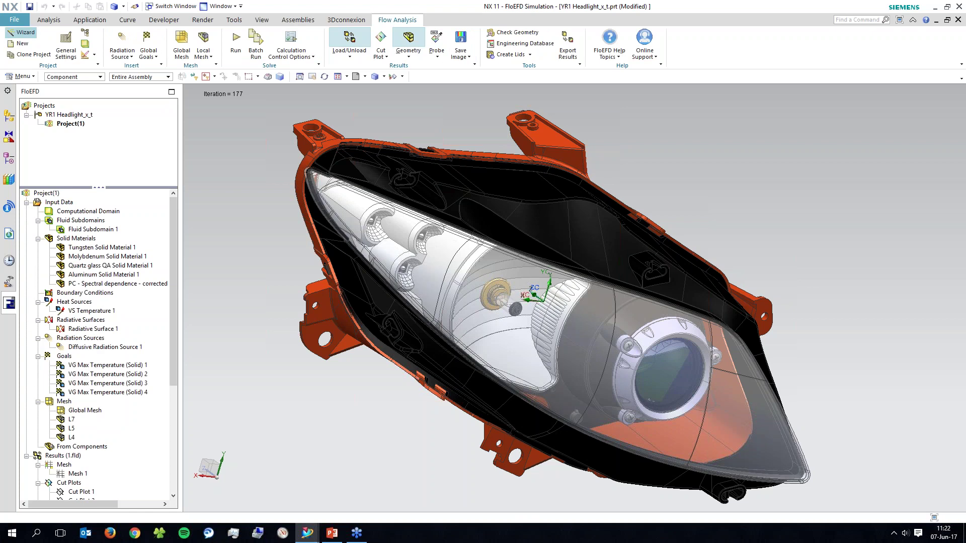
pyautogui.moveTo(98, 187); pyautogui.dragTo(98, 141)
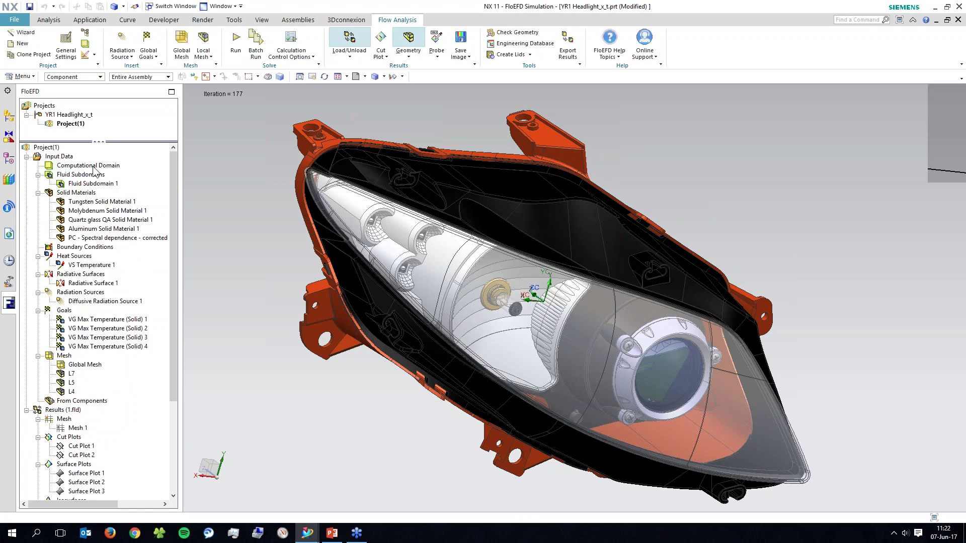
pyautogui.click(93, 169)
pyautogui.scroll(-5, 345, 395)
pyautogui.moveTo(345, 395); pyautogui.dragTo(478, 386, button='middle')
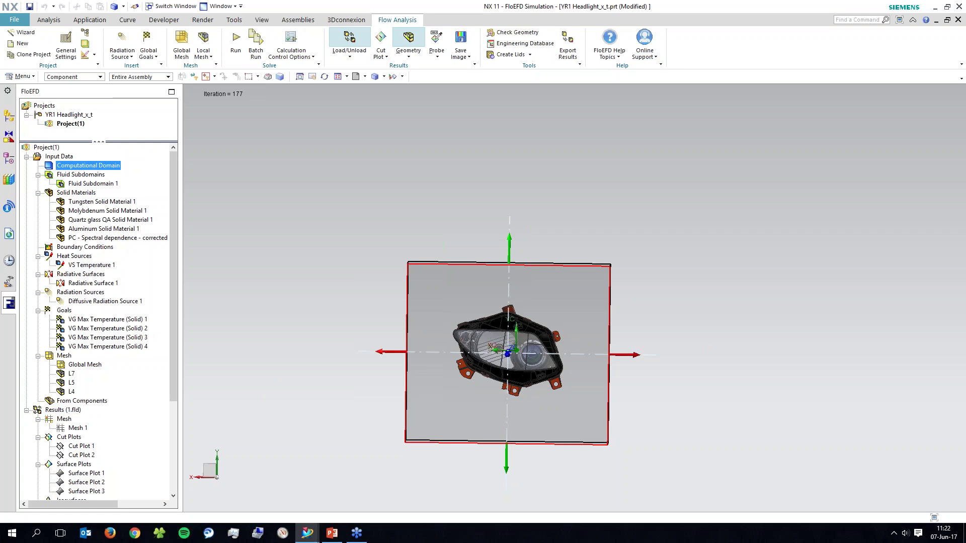
# Show Fluid Subdomain 1 on the headlight bulbs to inspect the region it covers, and hide it again.
pyautogui.click(93, 184)
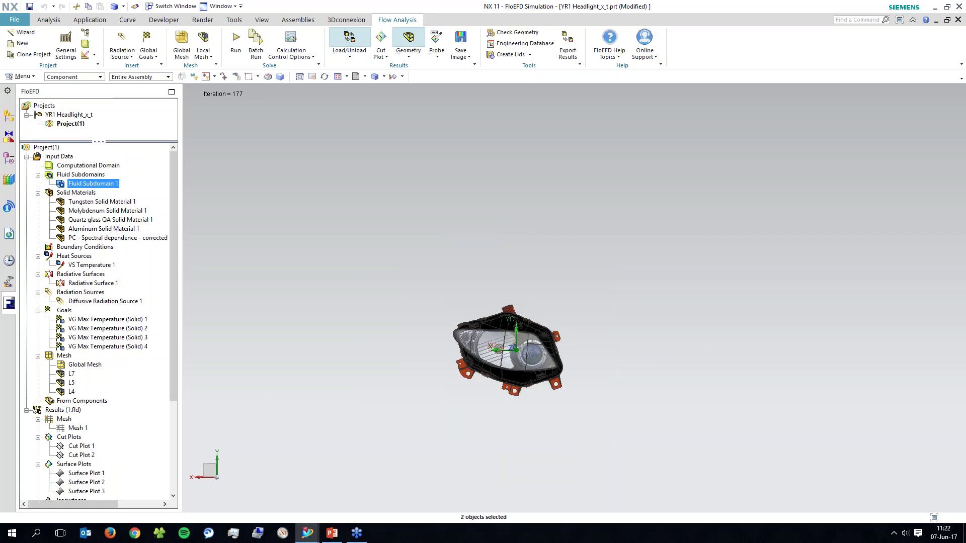
pyautogui.moveTo(507, 350)
pyautogui.mouseDown(button='middle')
pyautogui.moveTo(584, 367)
pyautogui.moveTo(508, 348)
pyautogui.mouseUp(button='middle')
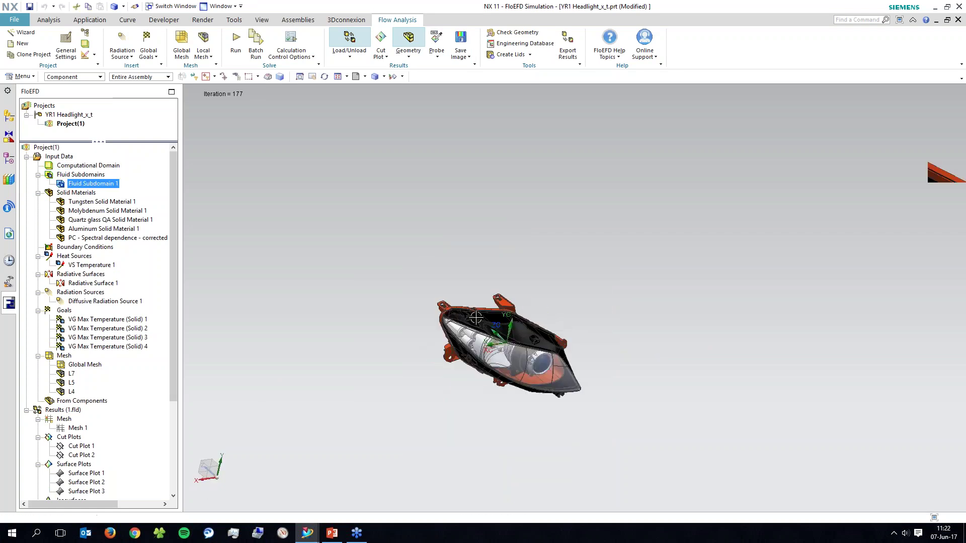
pyautogui.scroll(10, 478, 342)
pyautogui.rightClick(93, 177)
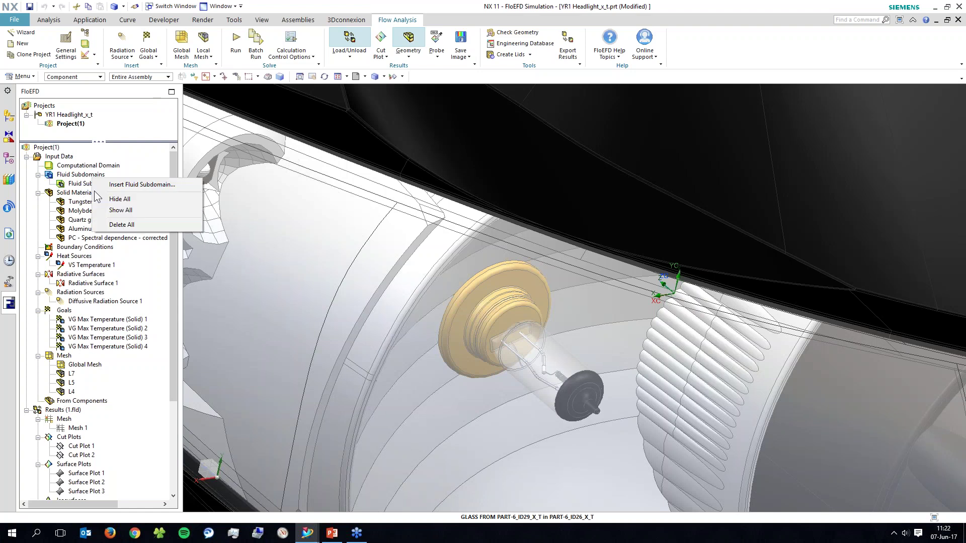
pyautogui.rightClick(81, 184)
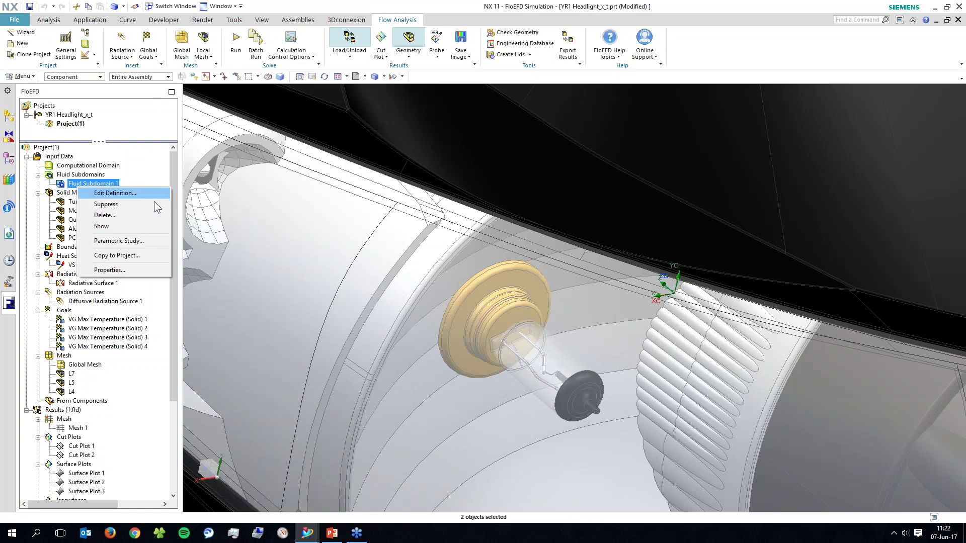
pyautogui.click(154, 193)
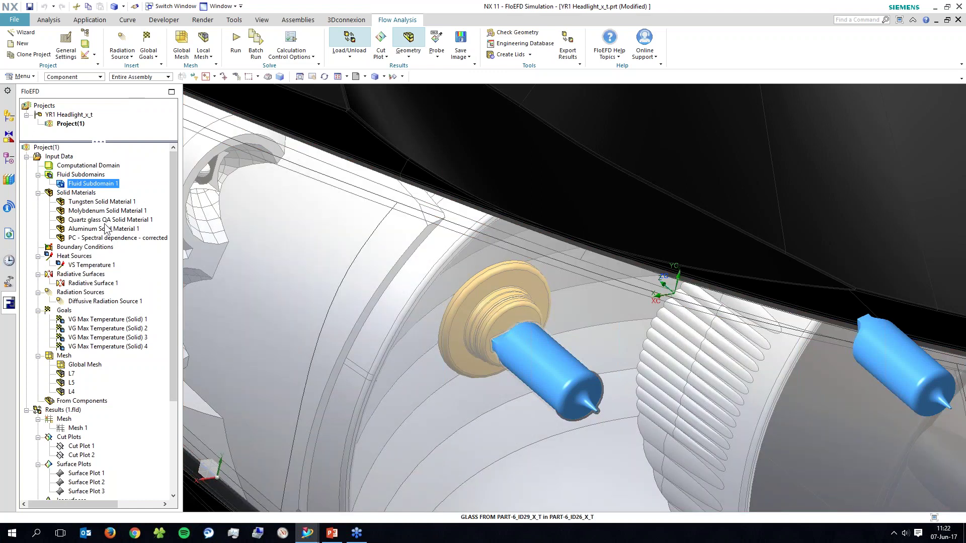
pyautogui.rightClick(79, 185)
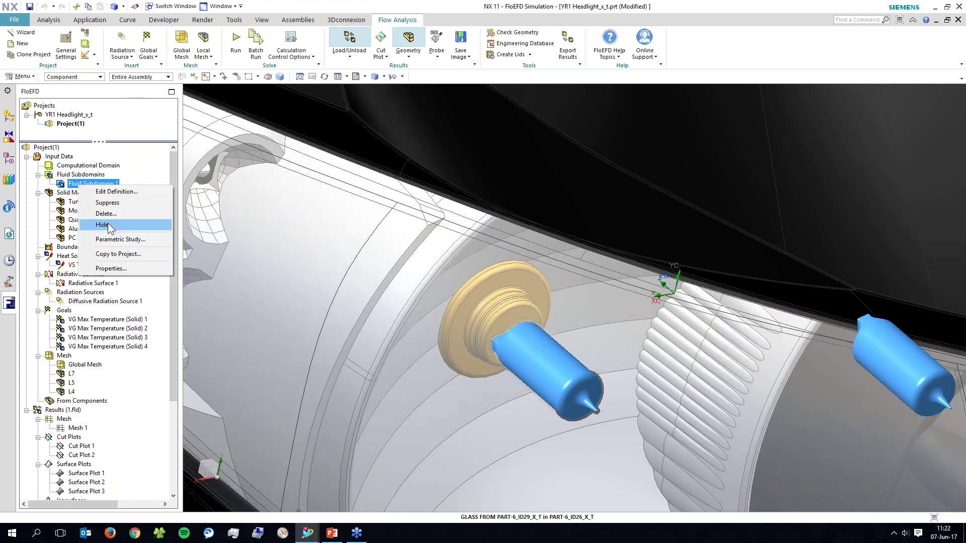
pyautogui.click(108, 225)
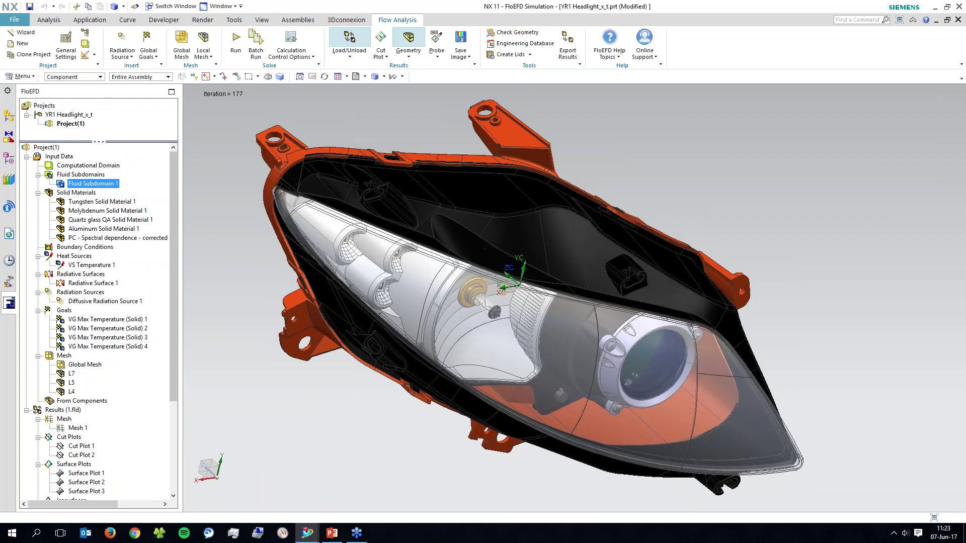
# Highlight the bulb parts assigned Tungsten Solid Material 1 and Quartz glass QA Solid Material 1, examining the filament and glass up close.
pyautogui.click(104, 202)
pyautogui.moveTo(485, 249); pyautogui.dragTo(484, 226, button='middle')
pyautogui.scroll(10, 483, 300)
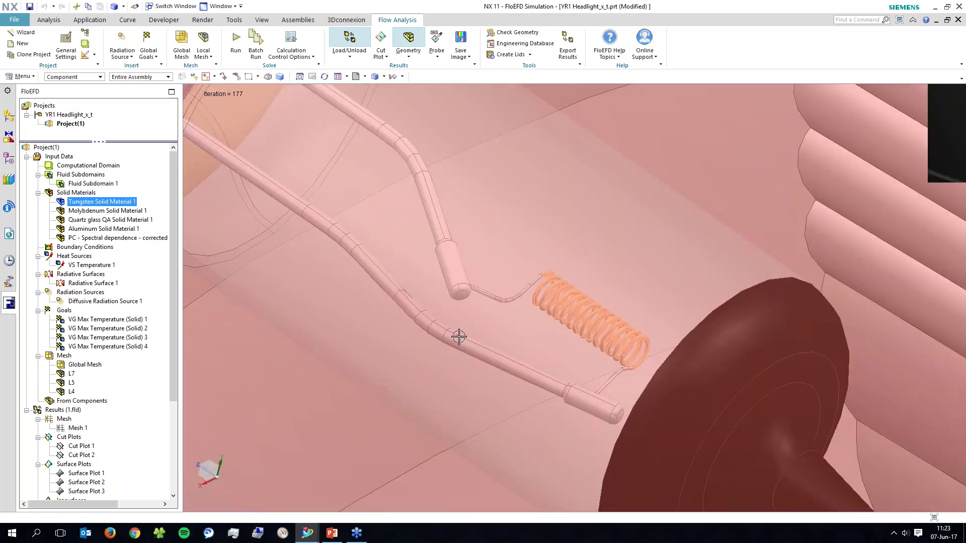
pyautogui.scroll(-5, 459, 336)
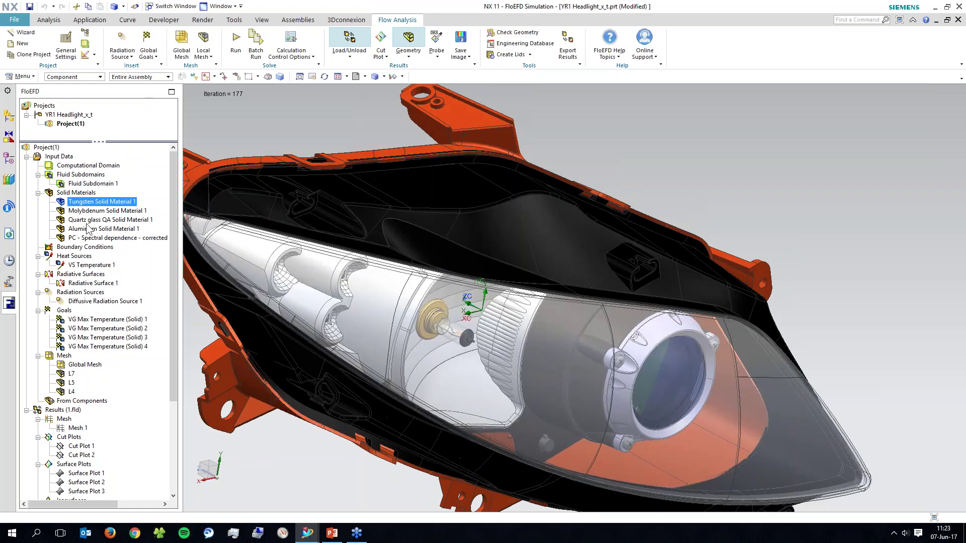
pyautogui.click(86, 220)
pyautogui.scroll(6, 457, 326)
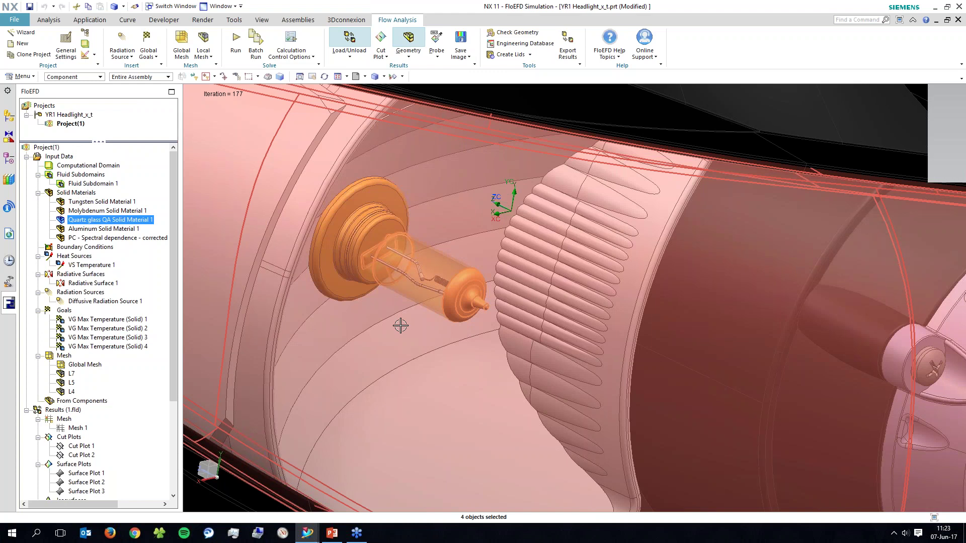
pyautogui.scroll(-5, 399, 323)
# Highlight the lens assigned the PC - Spectral dependence - corrected material and inspect the headlight from behind and in front.
pyautogui.click(115, 237)
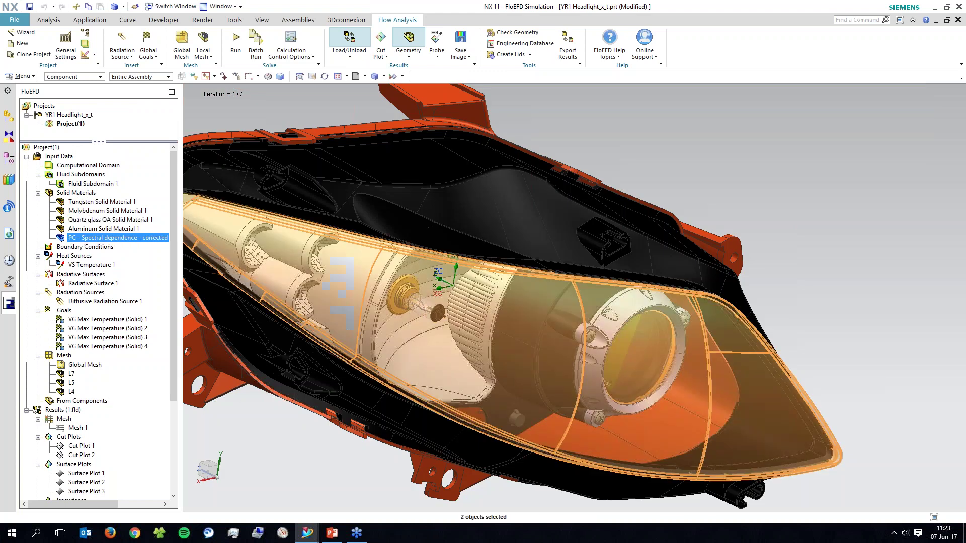
pyautogui.moveTo(440, 385); pyautogui.dragTo(343, 281, button='middle')
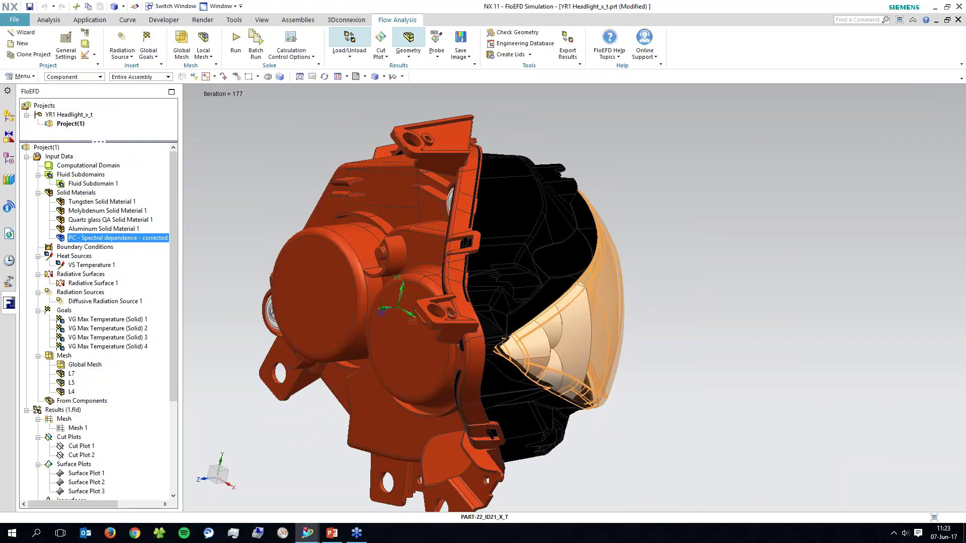
pyautogui.moveTo(342, 282); pyautogui.dragTo(443, 382, button='middle')
pyautogui.scroll(-2, 620, 356)
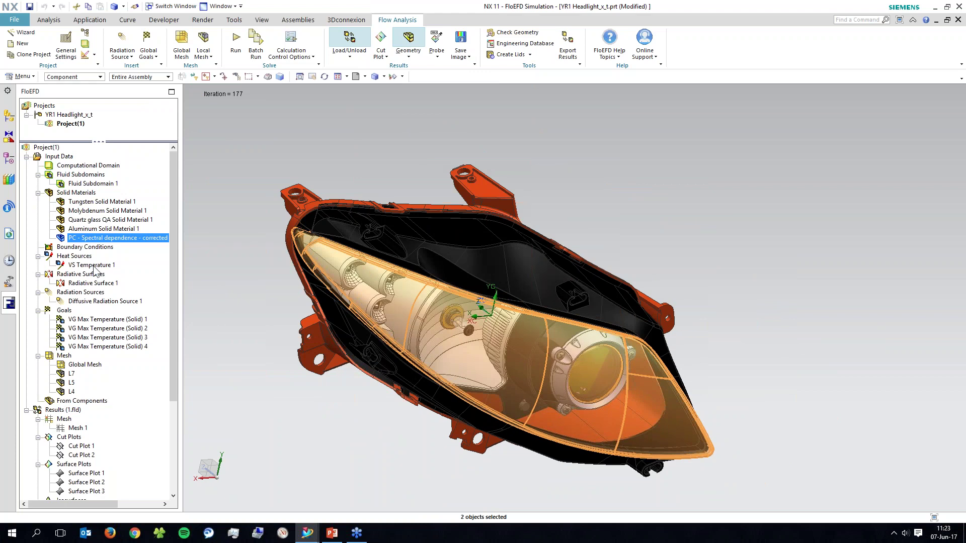
# Display the VS Temperature 1 heat source on the bulb's filament and move its temperature callout closer to the bulb.
pyautogui.click(92, 265)
pyautogui.moveTo(476, 334); pyautogui.dragTo(448, 315, button='middle')
pyautogui.scroll(12, 448, 315)
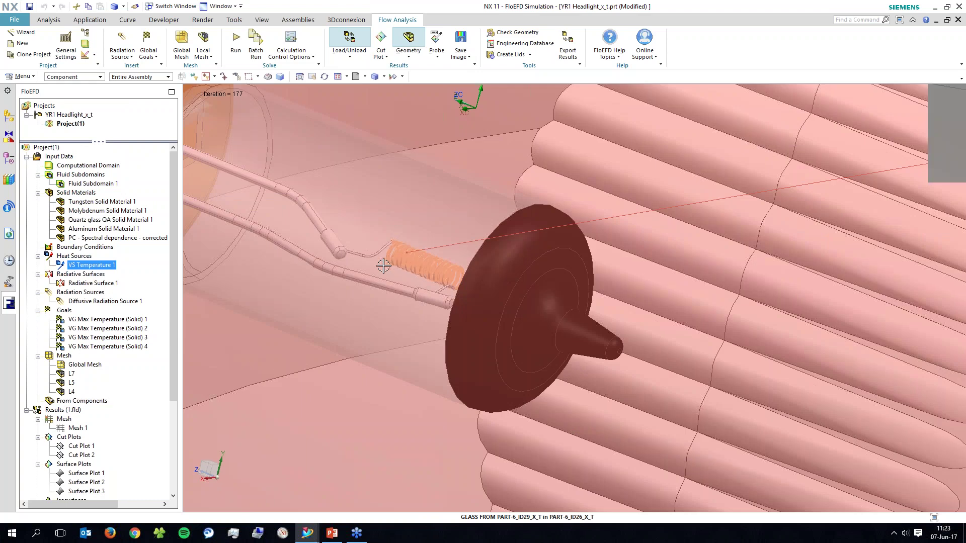
pyautogui.scroll(-5, 393, 272)
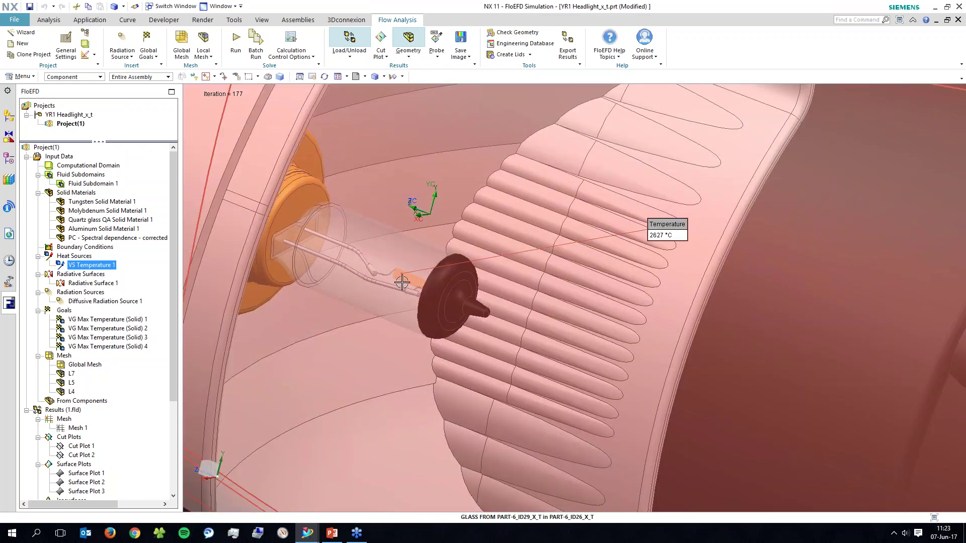
pyautogui.moveTo(650, 220); pyautogui.dragTo(600, 190)
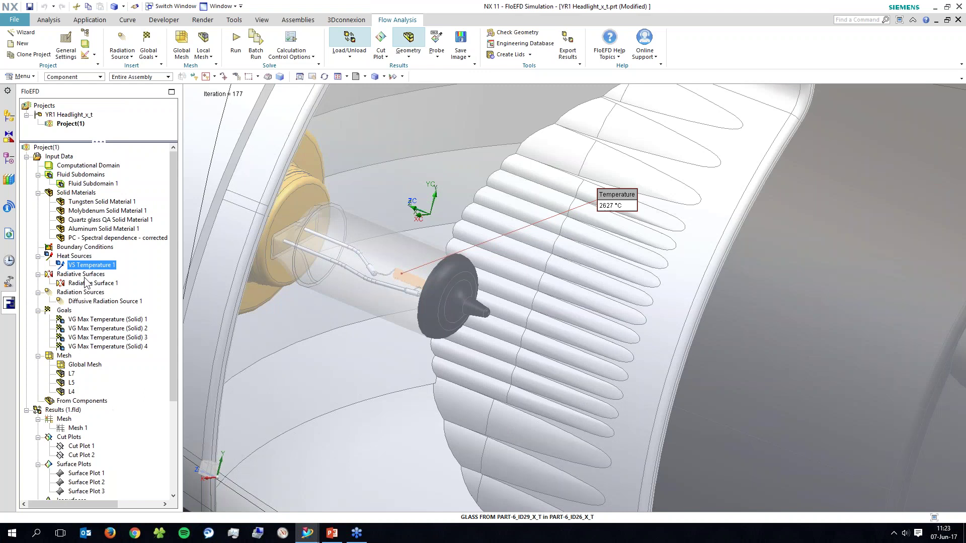
# Highlight the geometry of Radiative Surface 1 and Diffusive Radiation Source 1, comparing the radiation source with the VS Temperature 1 heat source.
pyautogui.click(86, 283)
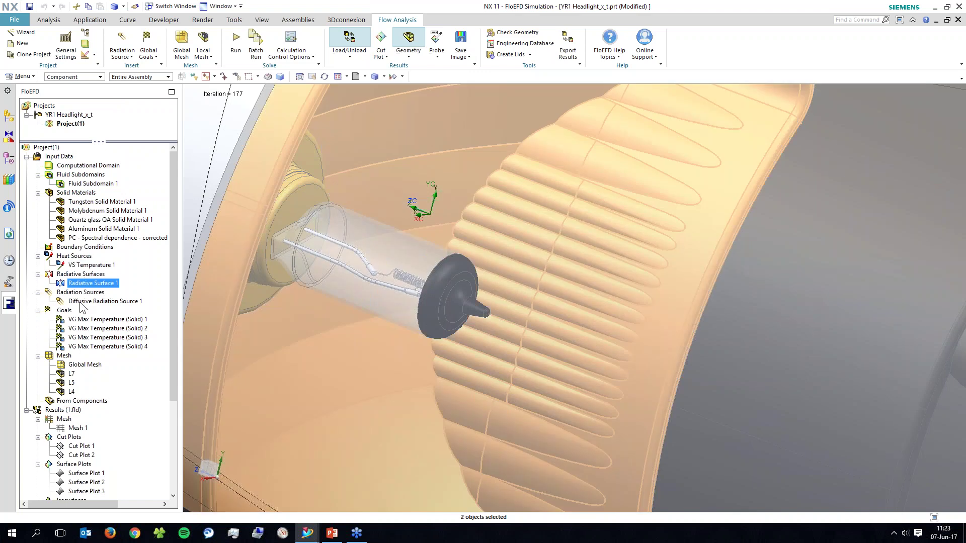
pyautogui.click(81, 301)
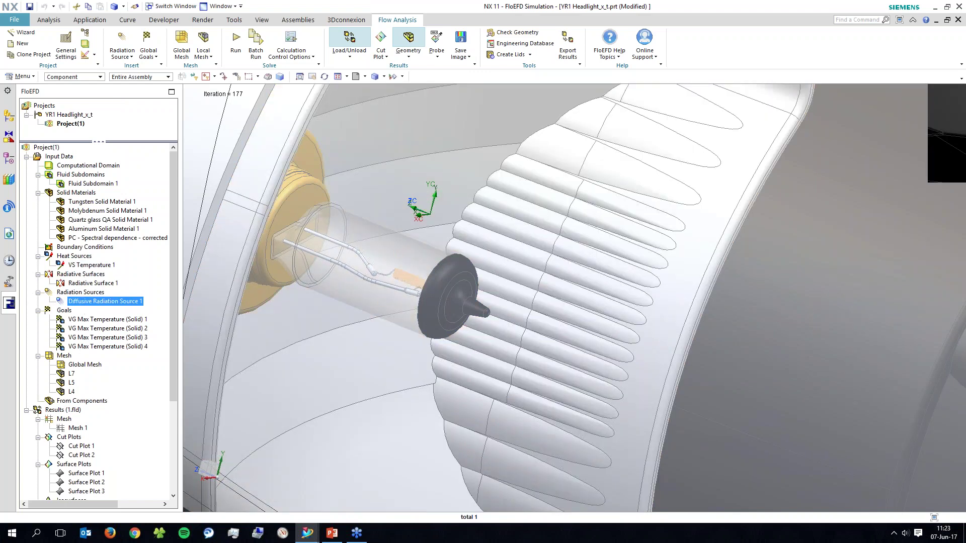
pyautogui.moveTo(384, 287); pyautogui.dragTo(384, 327, button='middle')
pyautogui.scroll(4, 383, 332)
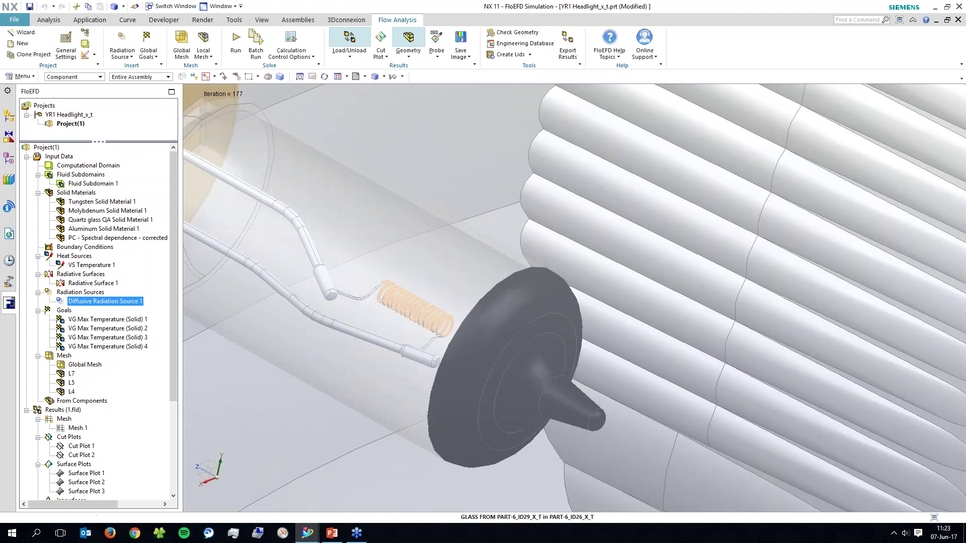
pyautogui.click(86, 266)
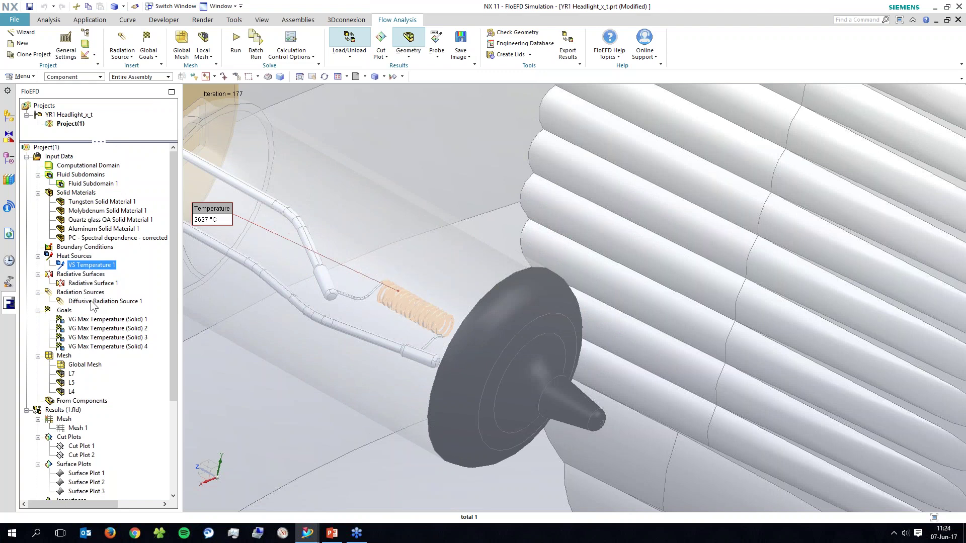
pyautogui.click(92, 302)
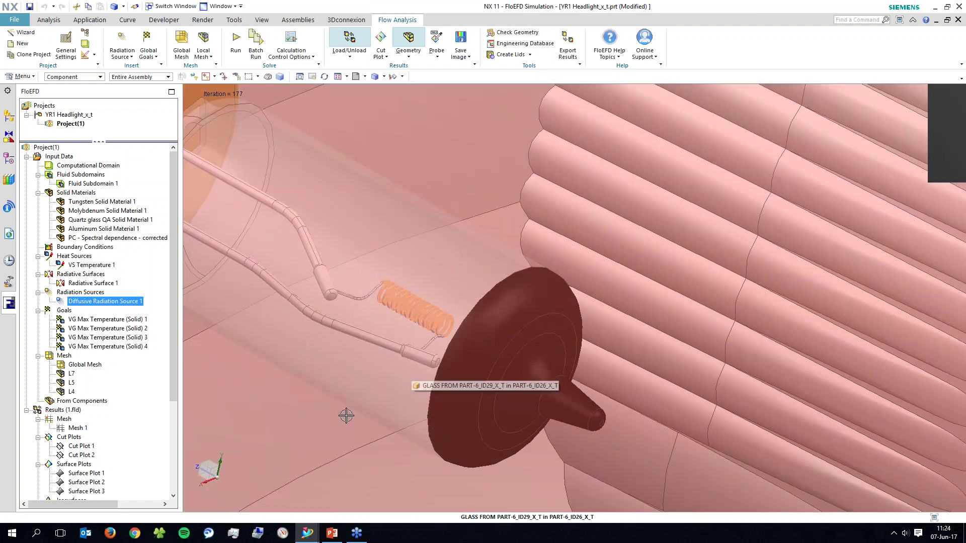
# Show Cut Plot 1 and hide the model geometry to display the temperature contours through the headlight and bulb.
pyautogui.scroll(-3, 346, 415)
pyautogui.moveTo(410, 382); pyautogui.dragTo(318, 425, button='middle')
pyautogui.scroll(-5, 318, 425)
pyautogui.scroll(1, 264, 361)
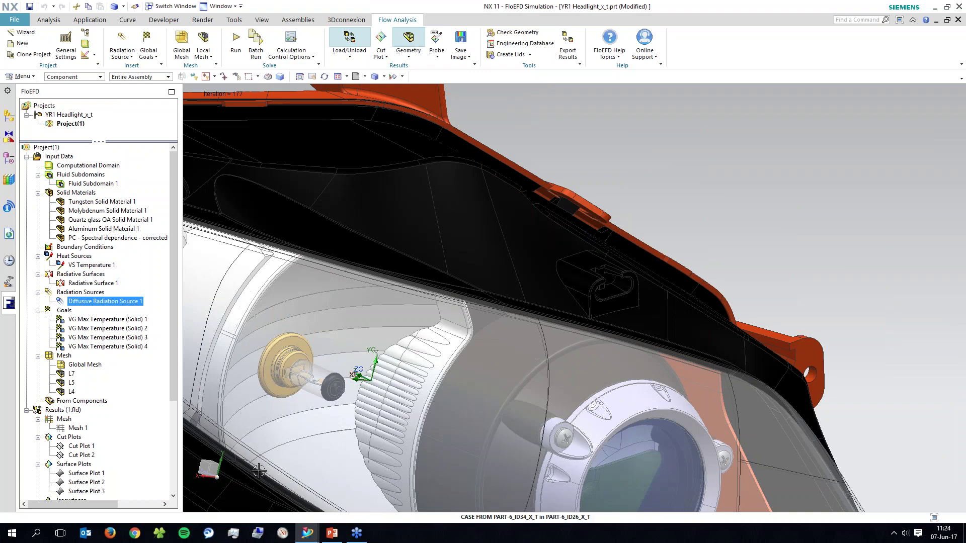
pyautogui.scroll(-3, 287, 384)
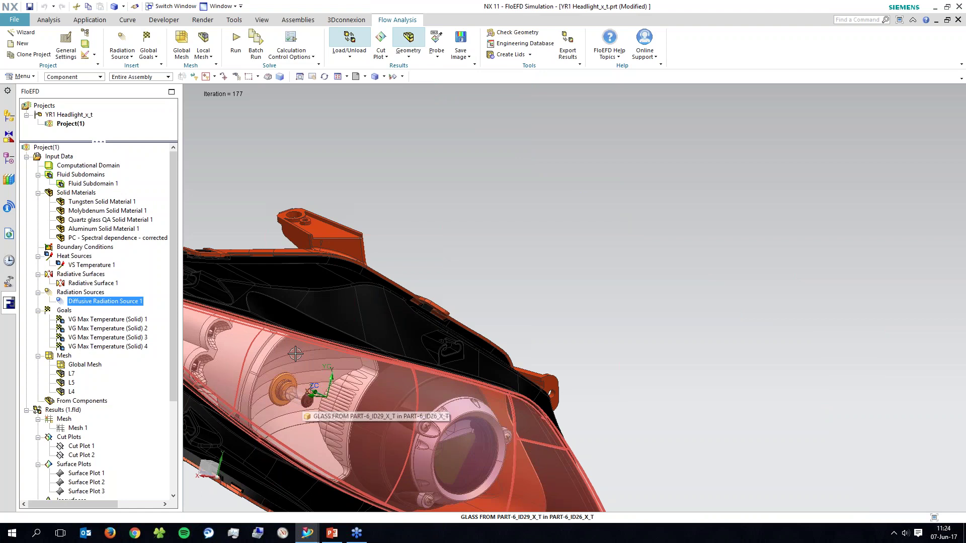
pyautogui.moveTo(832, 495); pyautogui.dragTo(453, 388, button='middle')
pyautogui.scroll(-5, 173, 379)
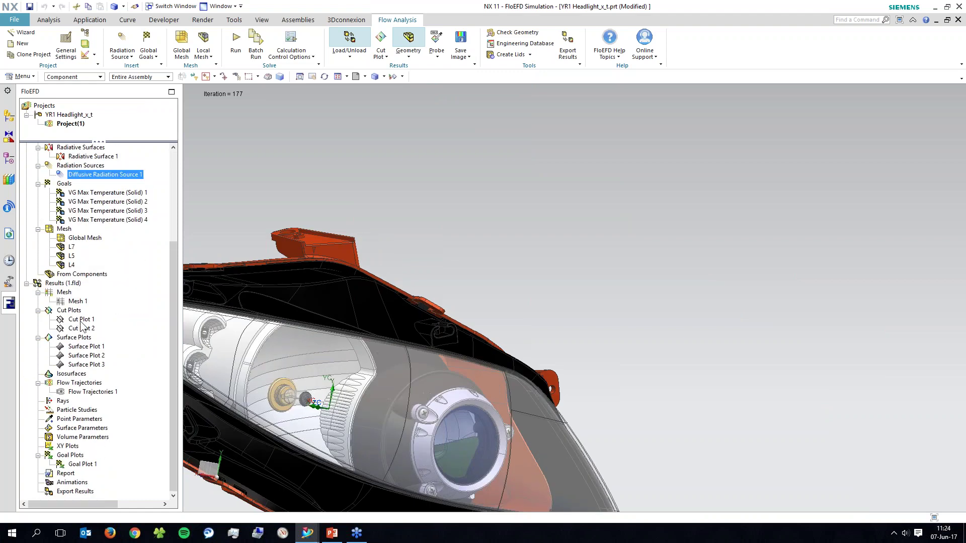
pyautogui.rightClick(81, 322)
pyautogui.click(105, 343)
pyautogui.moveTo(362, 412); pyautogui.dragTo(553, 385, button='middle')
pyautogui.click(408, 40)
pyautogui.scroll(5, 513, 375)
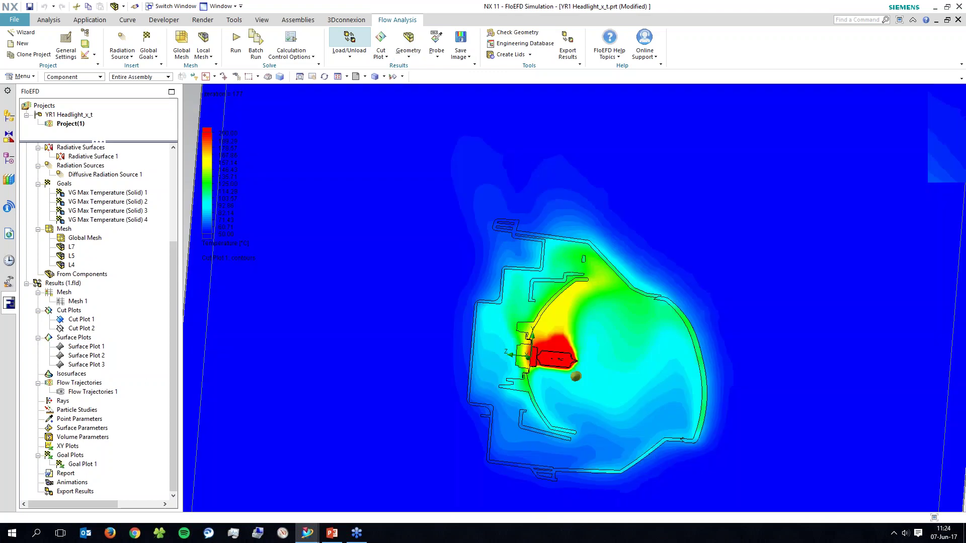
# Set the temperature legend's upper limit to the calculated maximum and probe the temperatures of the filament and bulb glass.
pyautogui.click(437, 41)
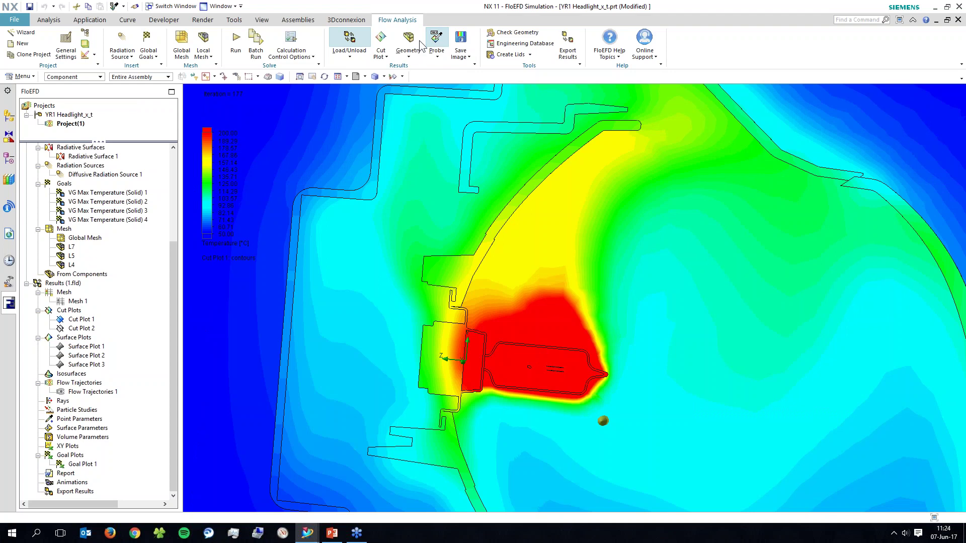
pyautogui.click(228, 133)
pyautogui.click(290, 138)
pyautogui.click(313, 137)
pyautogui.scroll(5, 570, 386)
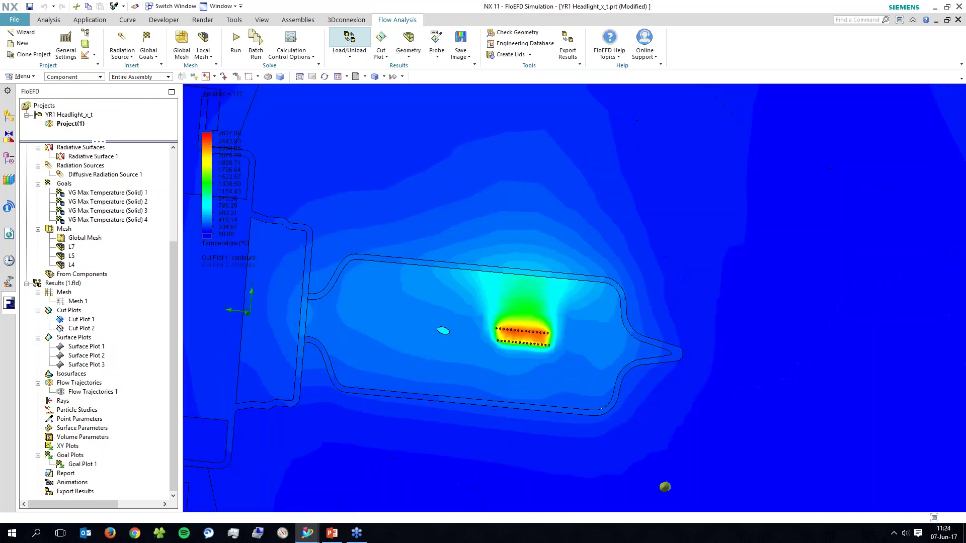
pyautogui.click(438, 41)
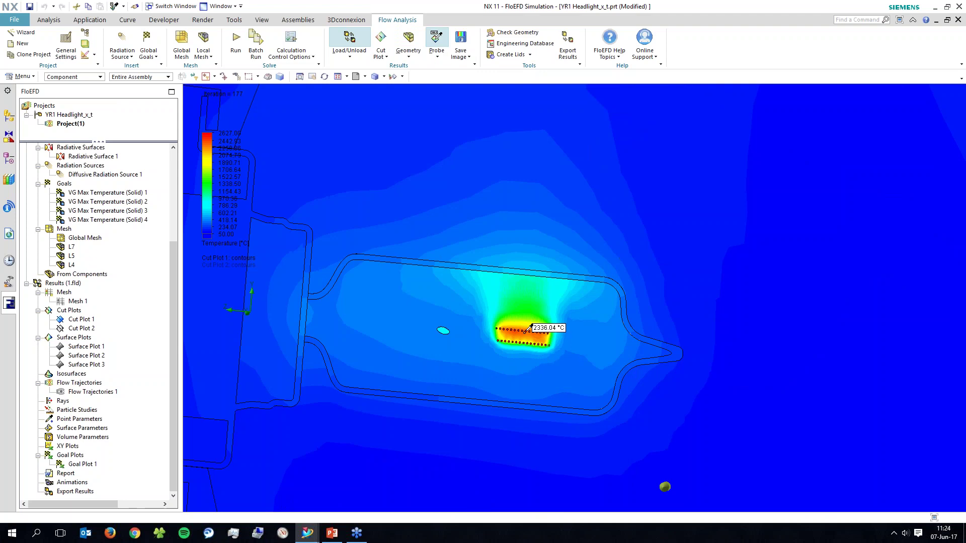
pyautogui.click(531, 329)
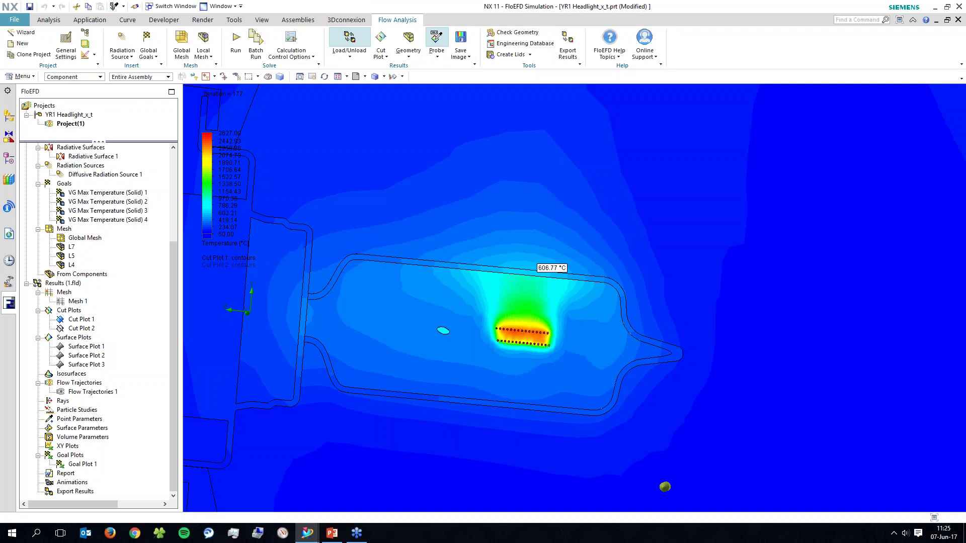
# Set the temperature legend's maximum to 400 °C for the whole headlight section.
pyautogui.scroll(-5, 610, 335)
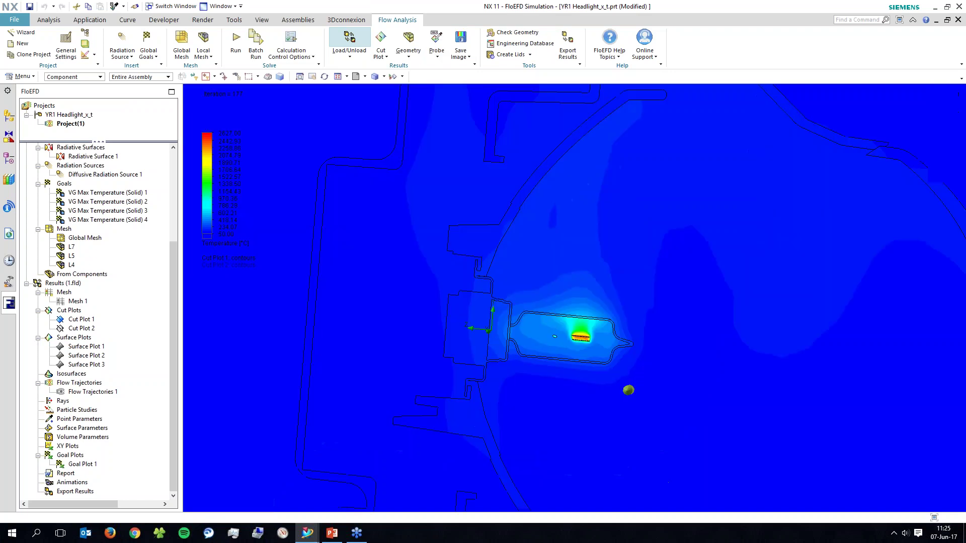
pyautogui.click(229, 134)
pyautogui.write('40')
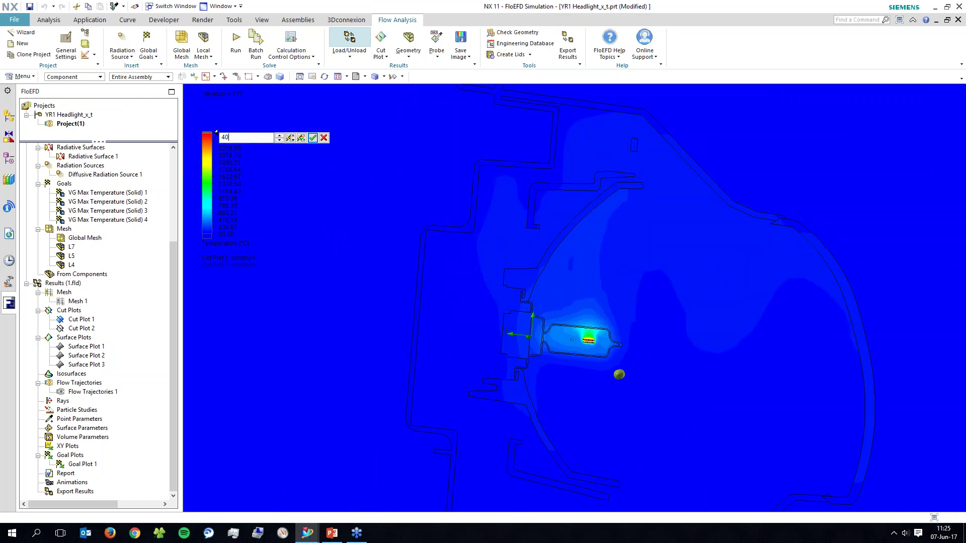
pyautogui.write('0')
pyautogui.press('Return')
# Probe the temperatures above and behind the reflector and in the air toward the lens on Cut Plot 1.
pyautogui.click(437, 43)
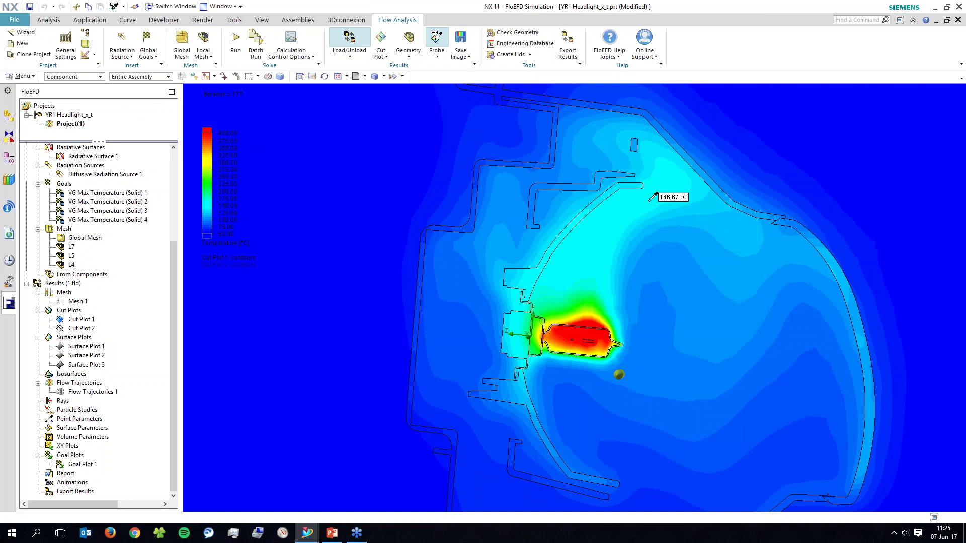
pyautogui.click(646, 197)
pyautogui.click(610, 103)
pyautogui.click(592, 147)
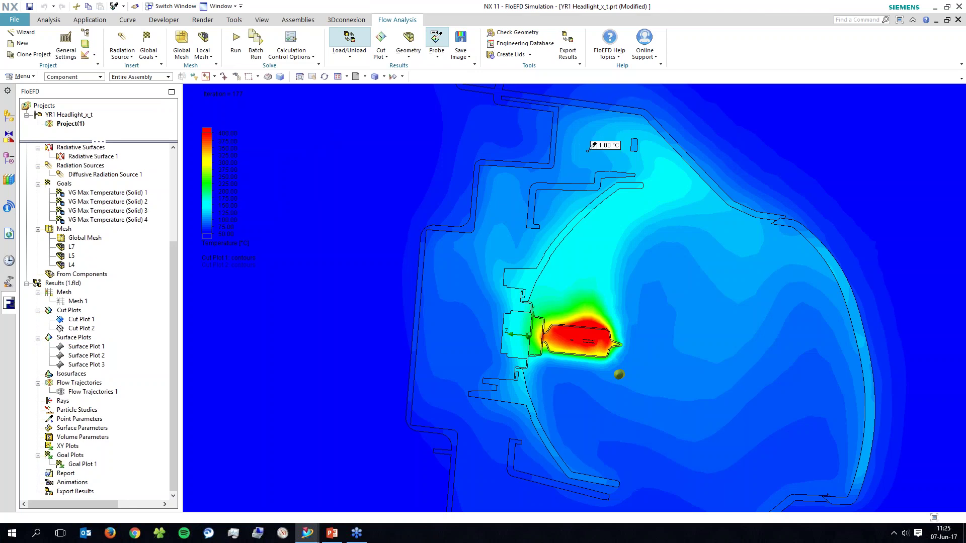
pyautogui.click(591, 147)
pyautogui.click(491, 276)
pyautogui.click(499, 276)
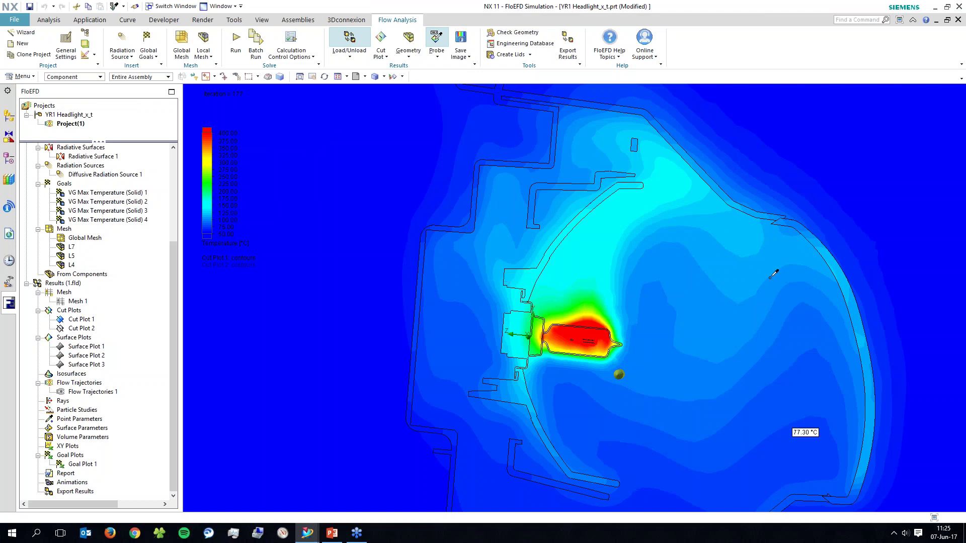
pyautogui.click(776, 274)
pyautogui.click(655, 189)
pyautogui.press('Escape')
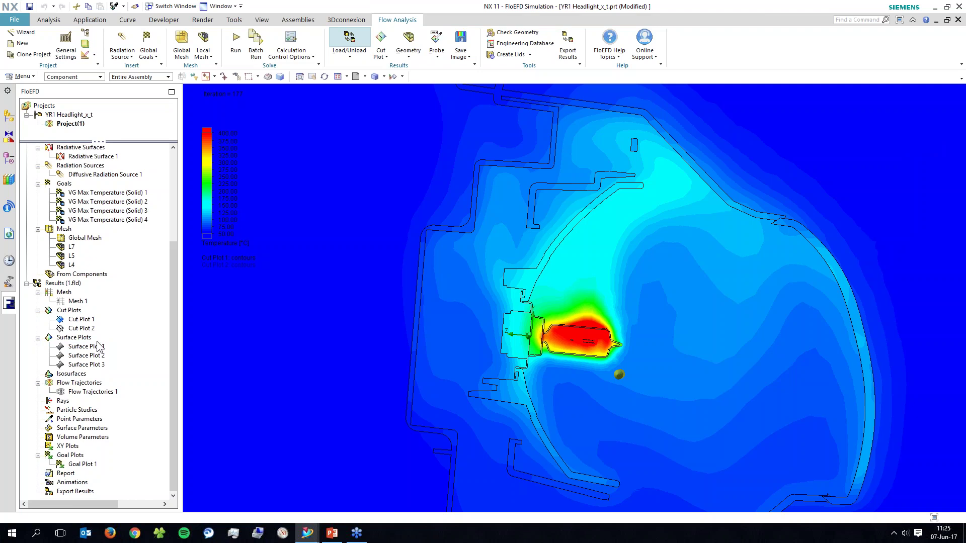
# Hide Cut Plot 1 and show Cut Plot 2 to display the temperature contours across both lamp chambers.
pyautogui.rightClick(79, 320)
pyautogui.rightClick(80, 329)
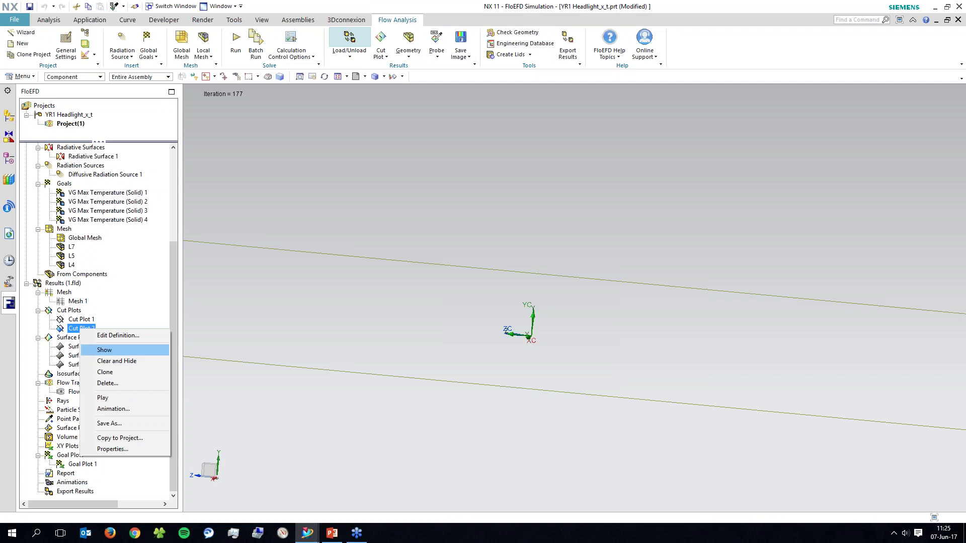
pyautogui.click(104, 350)
pyautogui.scroll(-3, 422, 342)
pyautogui.scroll(2, 569, 396)
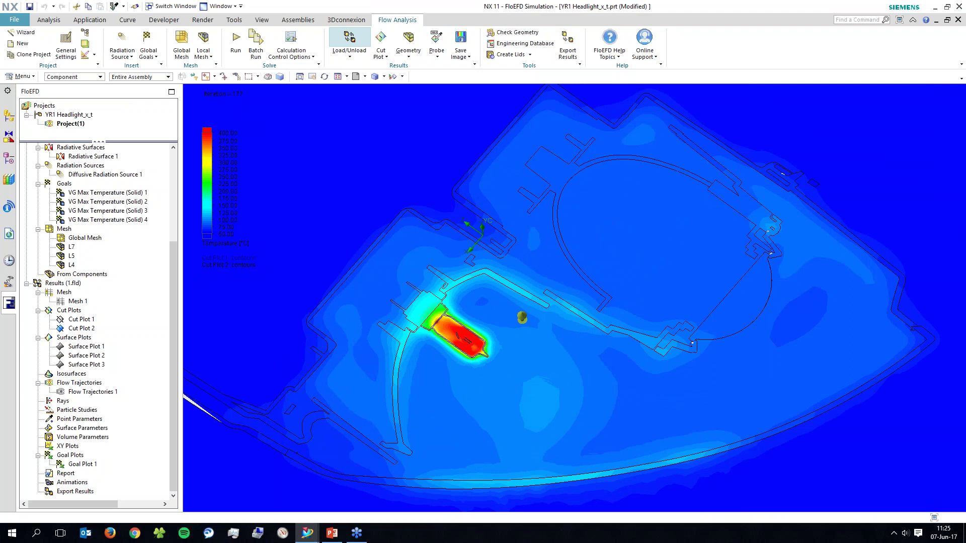
# Hide Cut Plot 2 and show Surface Plot 1 to view the solid temperatures on the inside and outside of the headlight lens.
pyautogui.rightClick(70, 328)
pyautogui.click(76, 349)
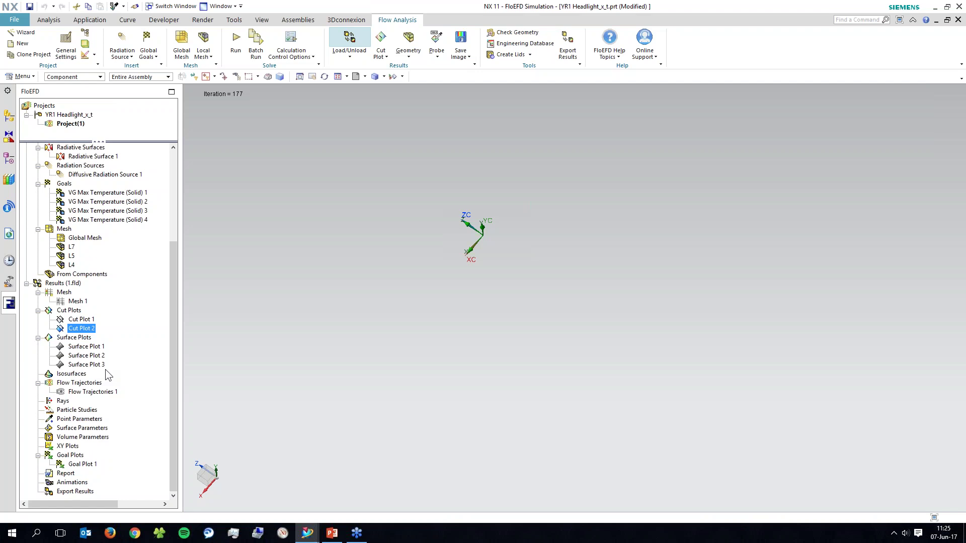
pyautogui.rightClick(80, 347)
pyautogui.click(105, 369)
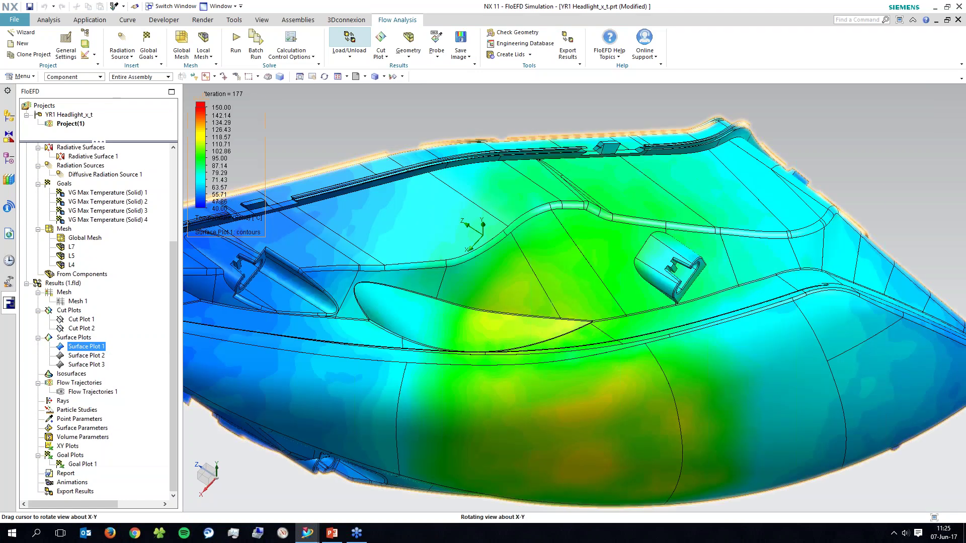
pyautogui.moveTo(579, 393); pyautogui.dragTo(491, 382, button='middle')
pyautogui.scroll(-2, 491, 383)
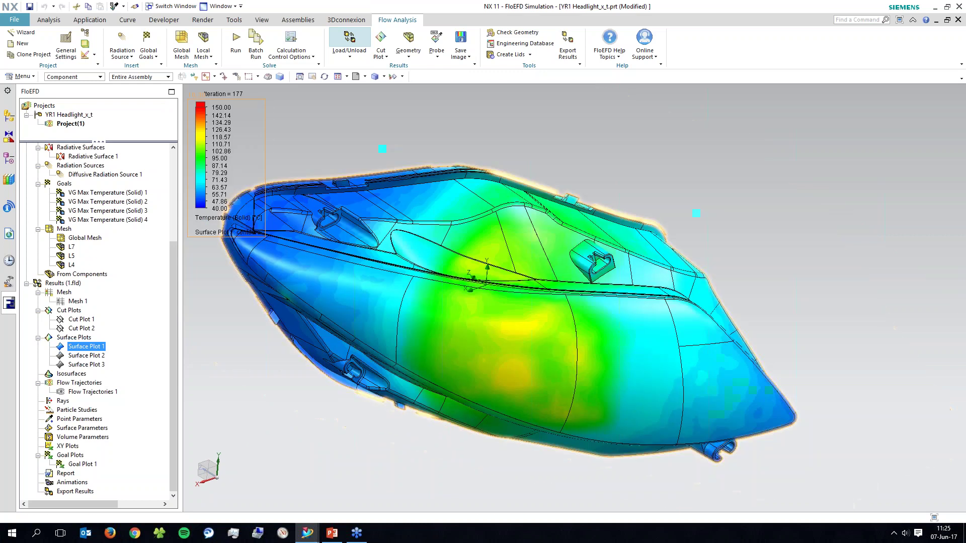
pyautogui.click(279, 363)
pyautogui.moveTo(278, 363); pyautogui.dragTo(428, 380, button='middle')
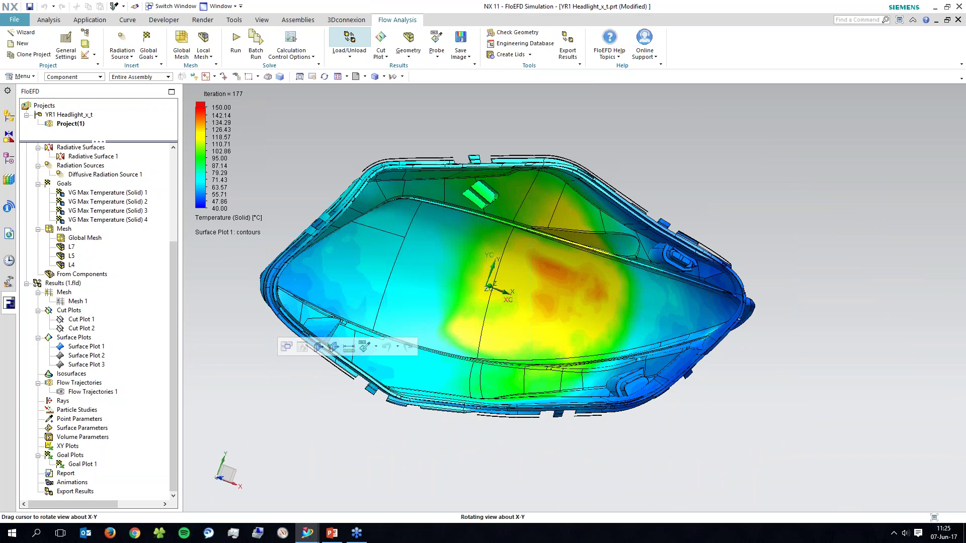
pyautogui.moveTo(551, 258); pyautogui.dragTo(493, 362, button='middle')
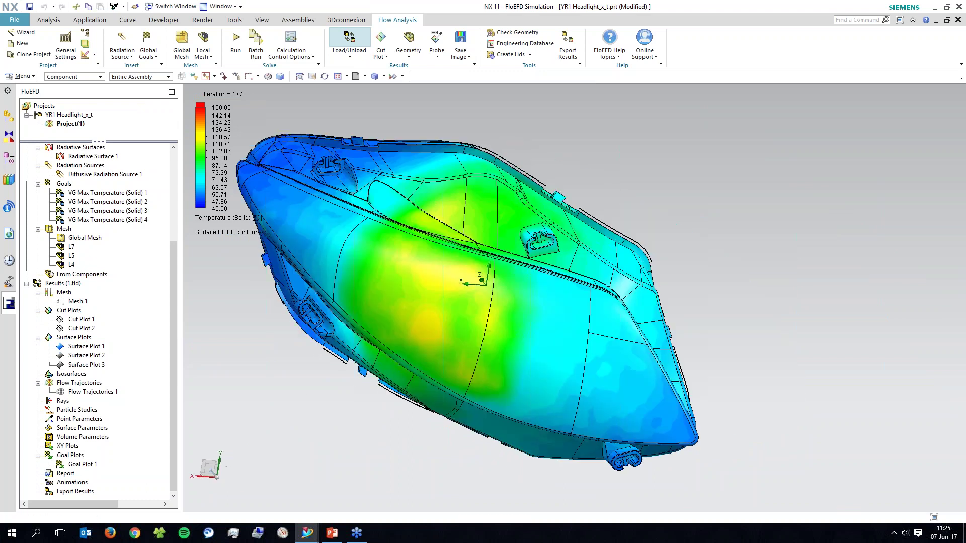
pyautogui.keyDown('shift'); pyautogui.moveTo(451, 286); pyautogui.dragTo(496, 298, button='middle'); pyautogui.keyUp('shift')
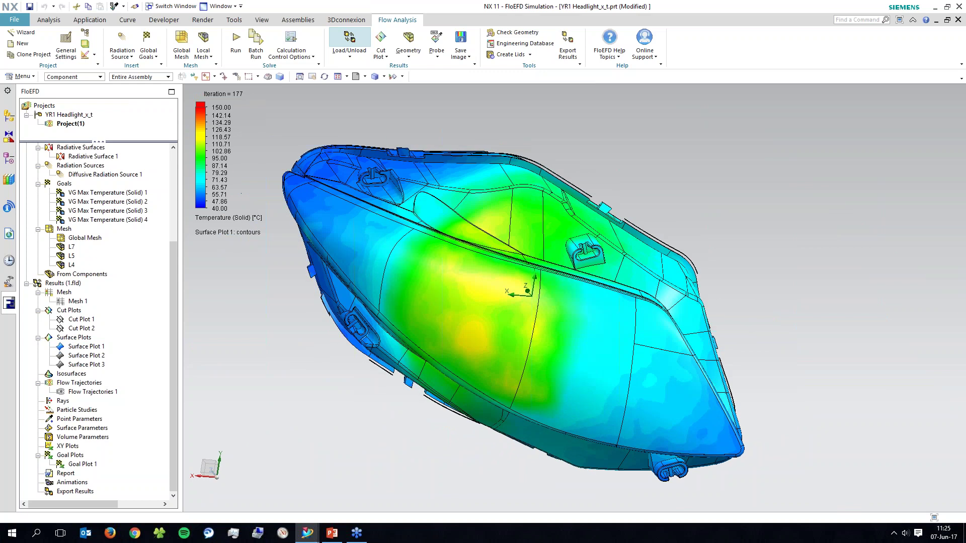
# Probe the temperatures at several points on Surface Plot 1, from the ends of the headlight lens to its central area.
pyautogui.click(502, 287)
pyautogui.click(563, 198)
pyautogui.click(308, 161)
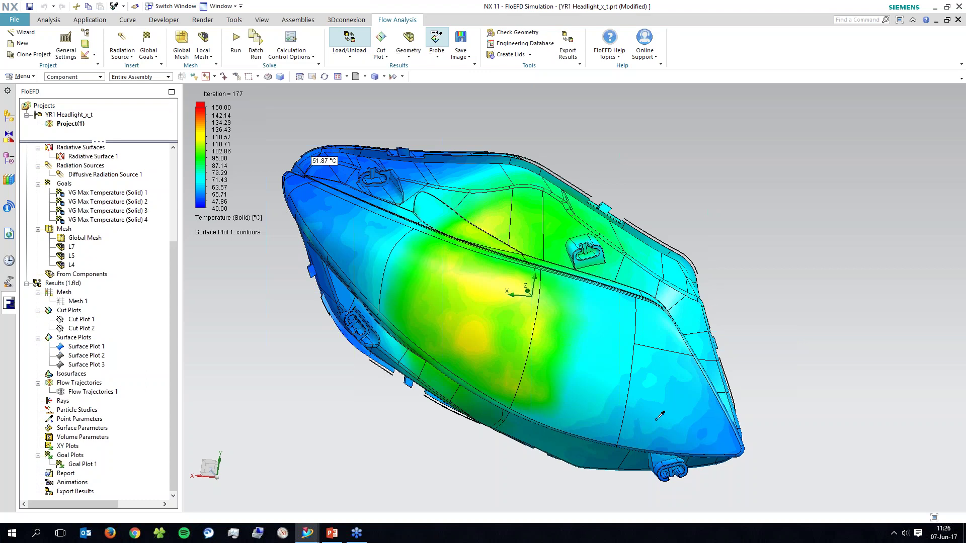
pyautogui.click(665, 422)
pyautogui.click(512, 340)
pyautogui.click(624, 385)
pyautogui.click(482, 311)
pyautogui.click(481, 335)
pyautogui.click(432, 43)
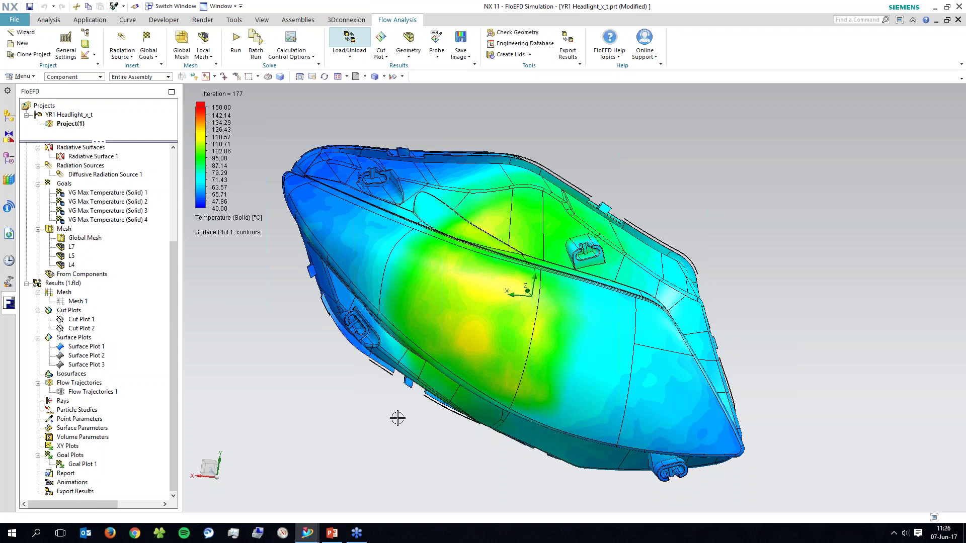
# Replace Surface Plot 1 with Surface Plot 2 to display the temperatures on the two bulbs.
pyautogui.rightClick(90, 347)
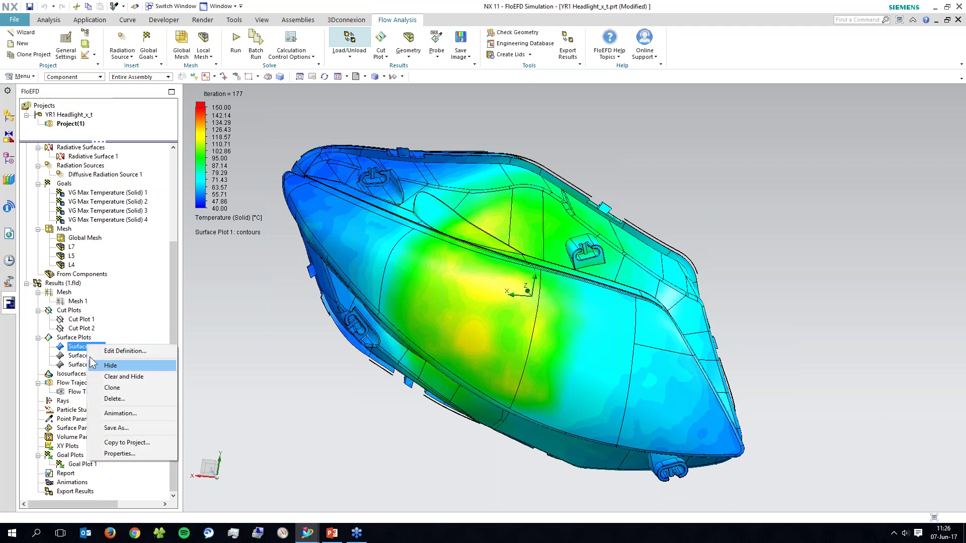
pyautogui.click(94, 364)
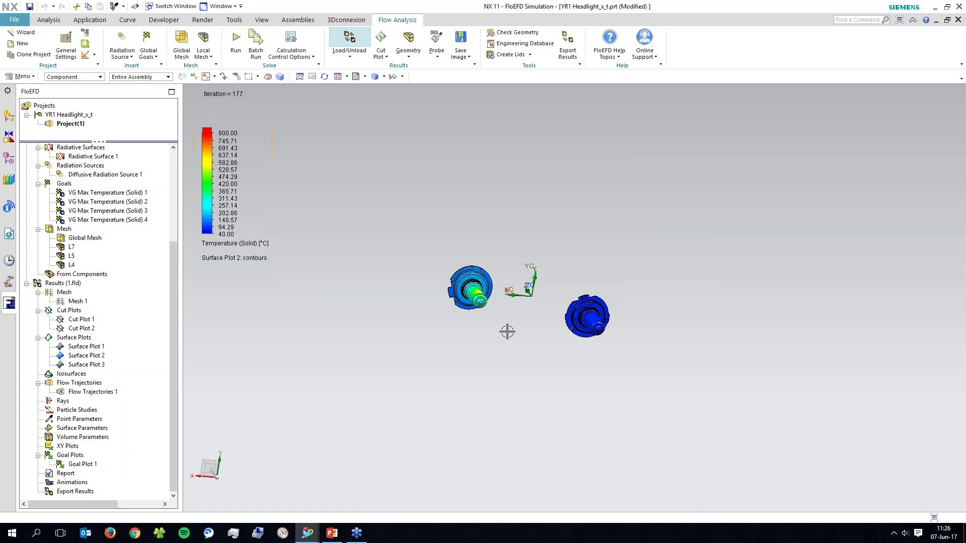
pyautogui.moveTo(507, 331); pyautogui.dragTo(520, 341, button='middle')
pyautogui.scroll(5, 520, 341)
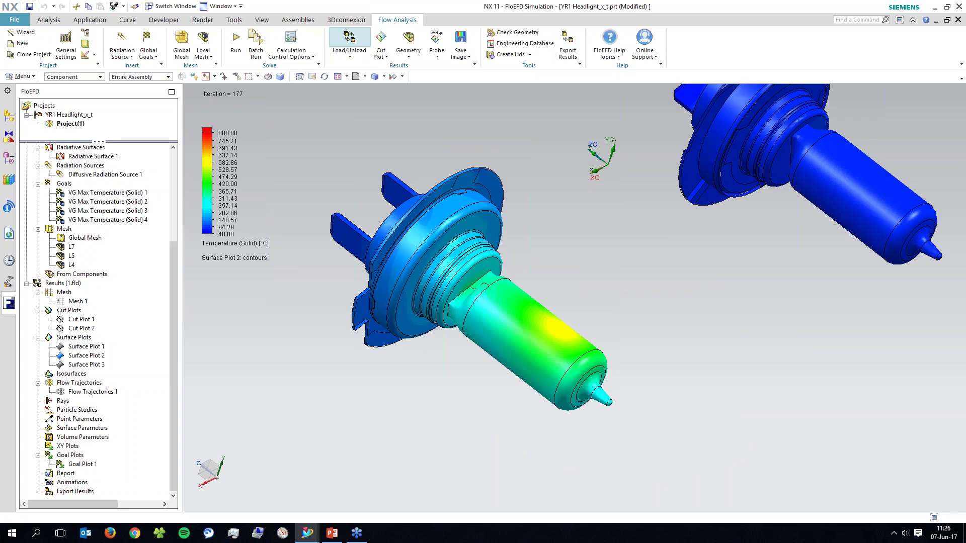
# Set the maximum of Surface Plot 2's temperature legend to 500 °C and view both bulbs.
pyautogui.click(228, 133)
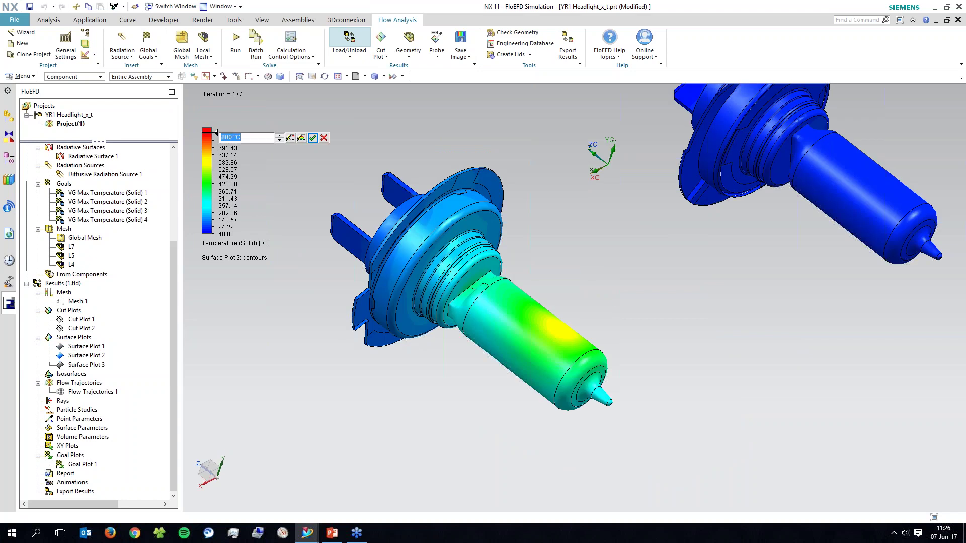
pyautogui.write('500')
pyautogui.press('Return')
pyautogui.moveTo(509, 334); pyautogui.dragTo(518, 339, button='middle')
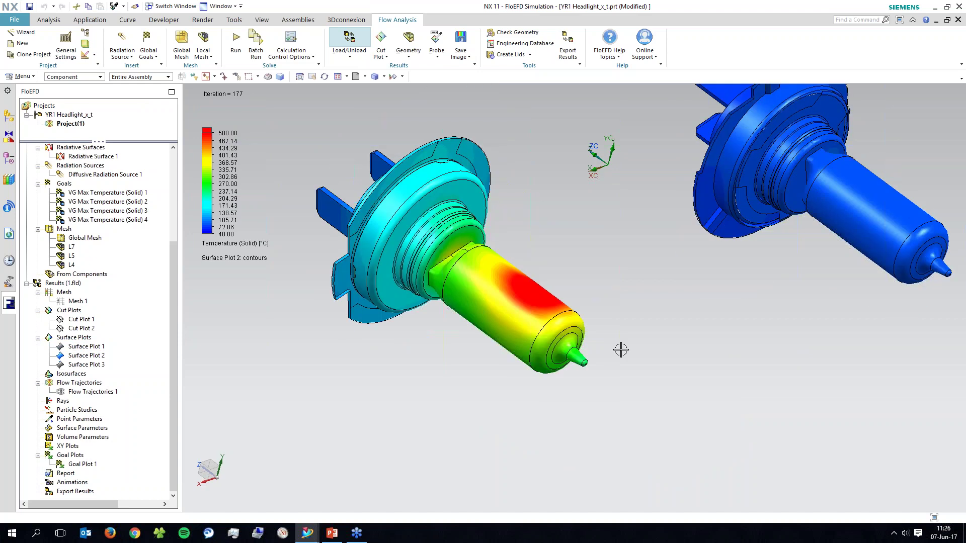
pyautogui.keyDown('shift'); pyautogui.moveTo(621, 350); pyautogui.dragTo(642, 382, button='middle'); pyautogui.keyUp('shift')
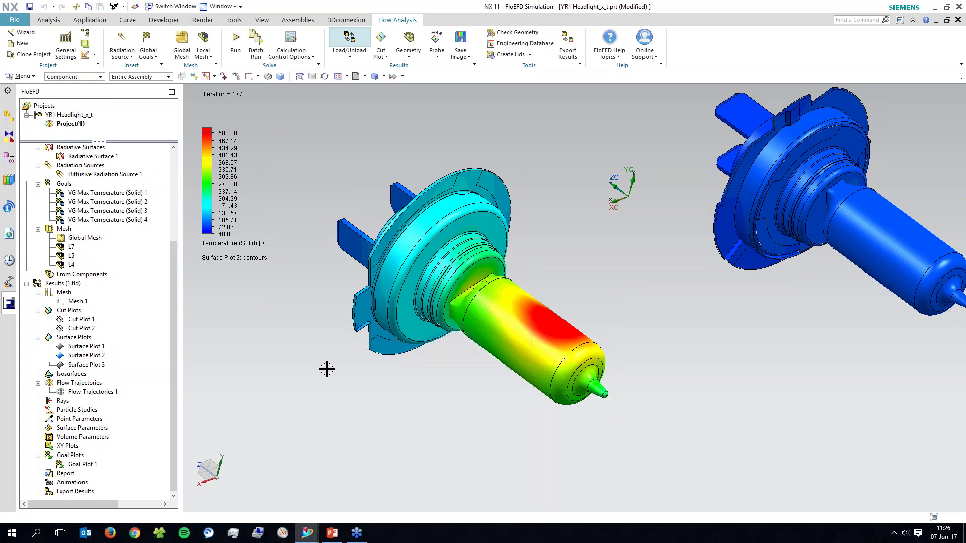
pyautogui.keyDown('shift'); pyautogui.moveTo(575, 275); pyautogui.dragTo(547, 321, button='middle'); pyautogui.keyUp('shift')
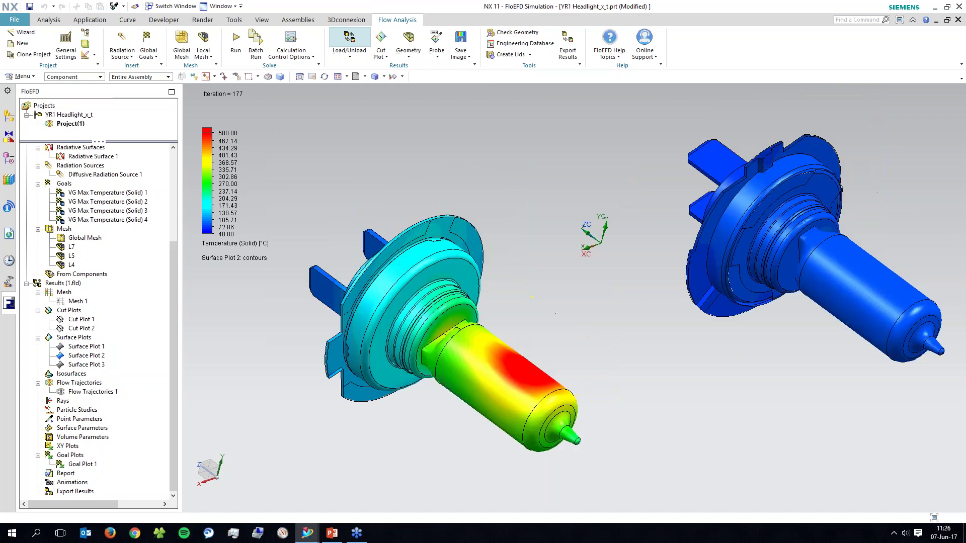
pyautogui.scroll(-2, 532, 320)
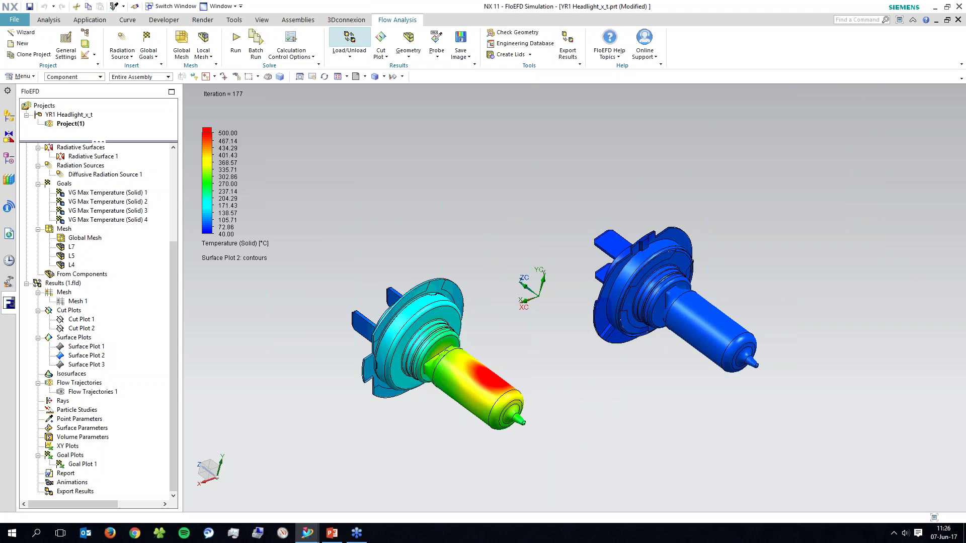
# Hide Surface Plot 2 and show Surface Plot 3 for the solid temperatures of the headlight housing.
pyautogui.rightClick(90, 348)
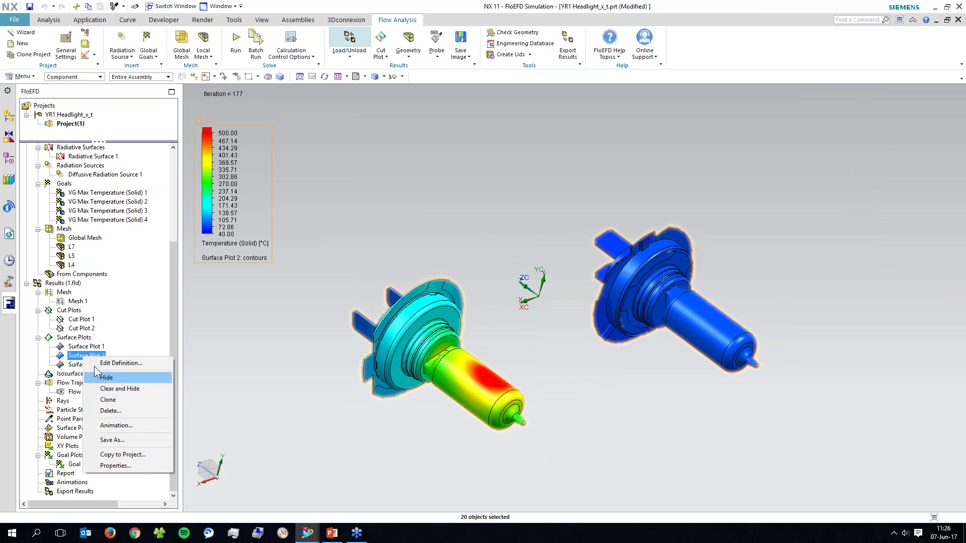
pyautogui.click(120, 384)
pyautogui.rightClick(93, 365)
pyautogui.click(118, 388)
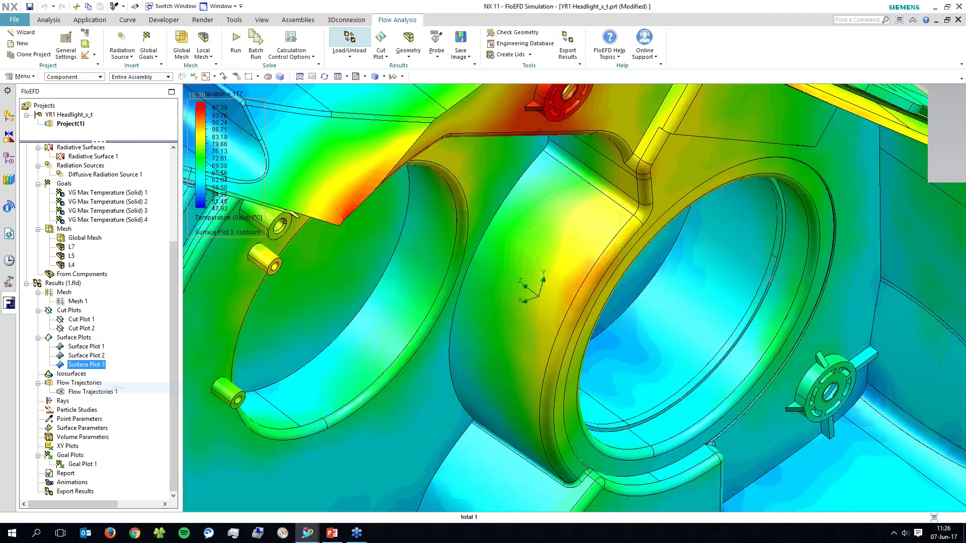
# Examine the housing's temperature contours on Surface Plot 3, around the upper round boss and the two lamp openings.
pyautogui.scroll(-5, 446, 330)
pyautogui.moveTo(446, 330); pyautogui.dragTo(472, 302, button='middle')
pyautogui.scroll(6, 525, 196)
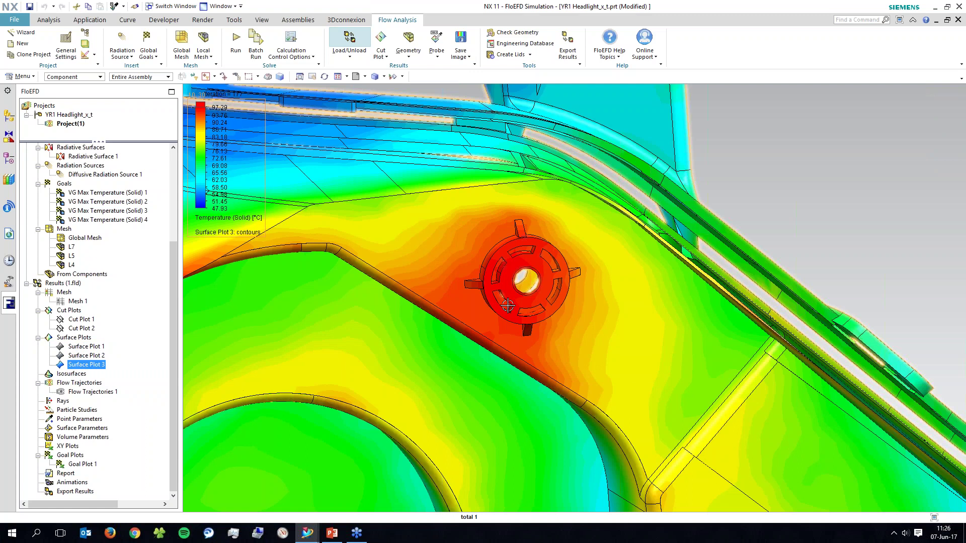
pyautogui.scroll(-4, 508, 305)
pyautogui.scroll(-1, 301, 163)
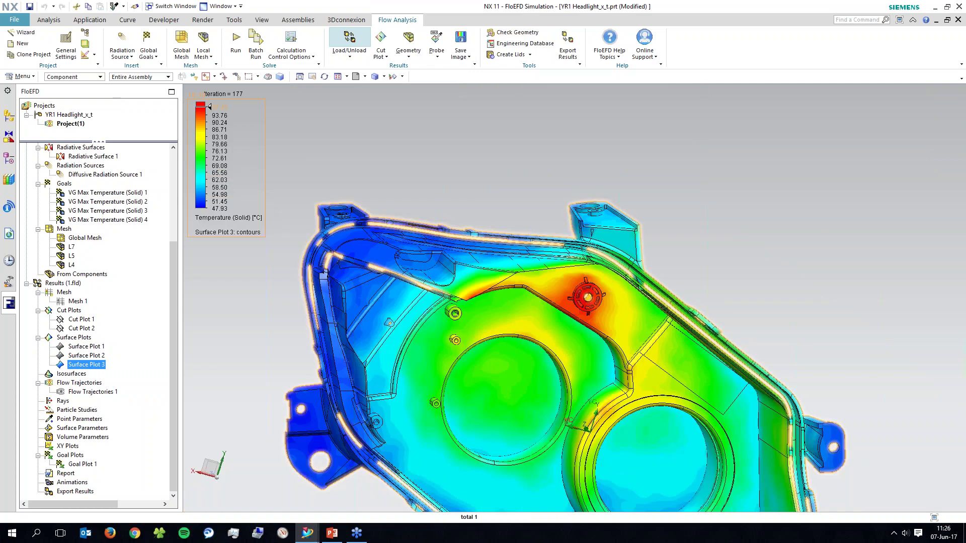
pyautogui.scroll(-3, 591, 310)
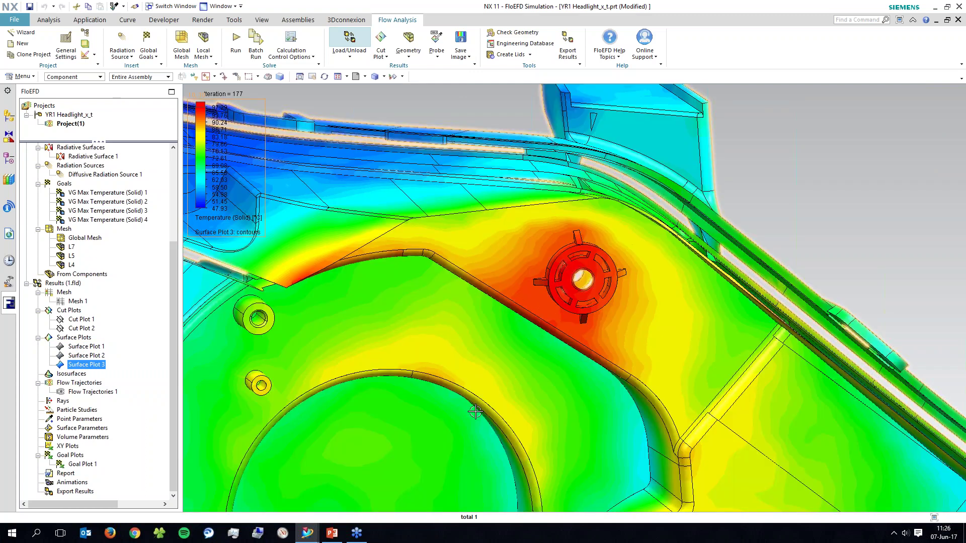
pyautogui.scroll(3, 475, 411)
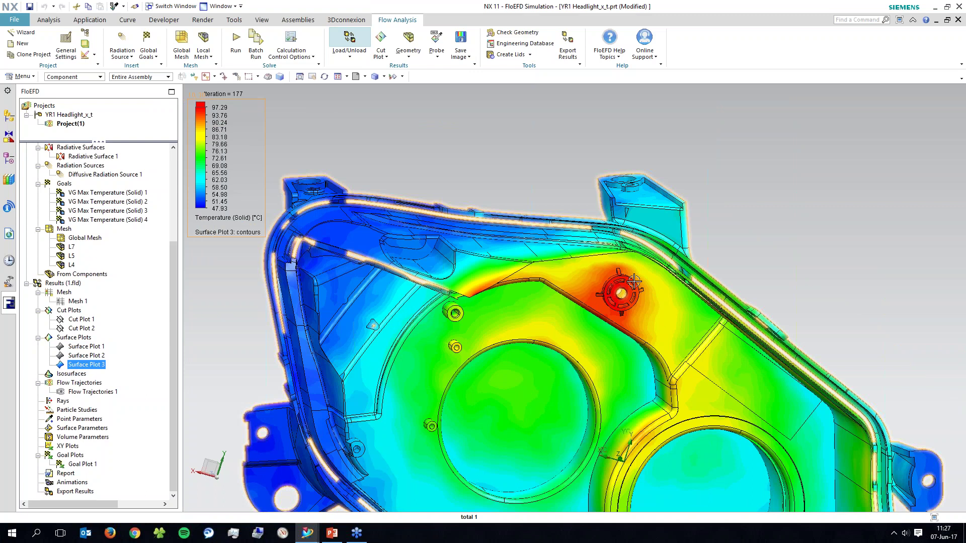
pyautogui.moveTo(634, 281); pyautogui.dragTo(524, 264, button='middle')
pyautogui.moveTo(573, 329); pyautogui.dragTo(567, 386, button='middle')
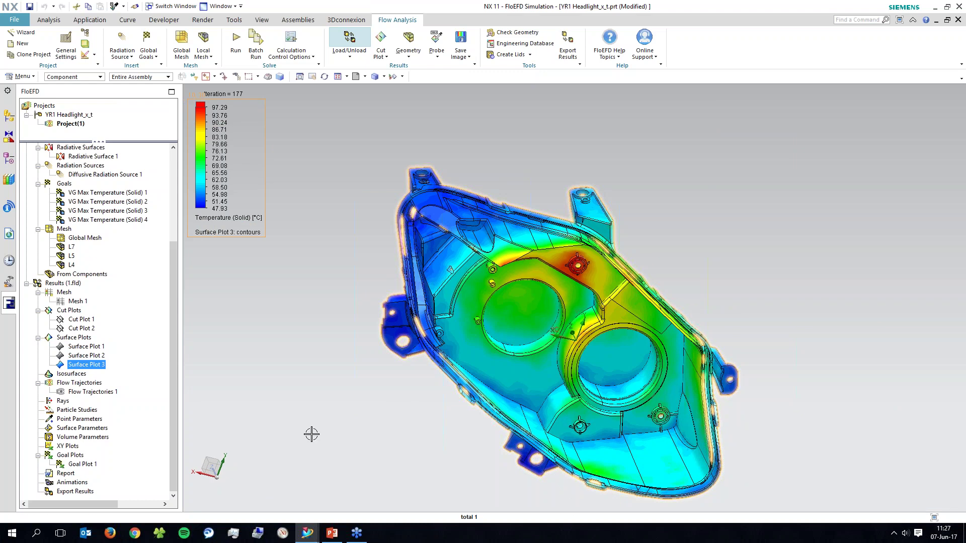
# Hide Surface Plot 3 and display the headlight model geometry again.
pyautogui.rightClick(100, 365)
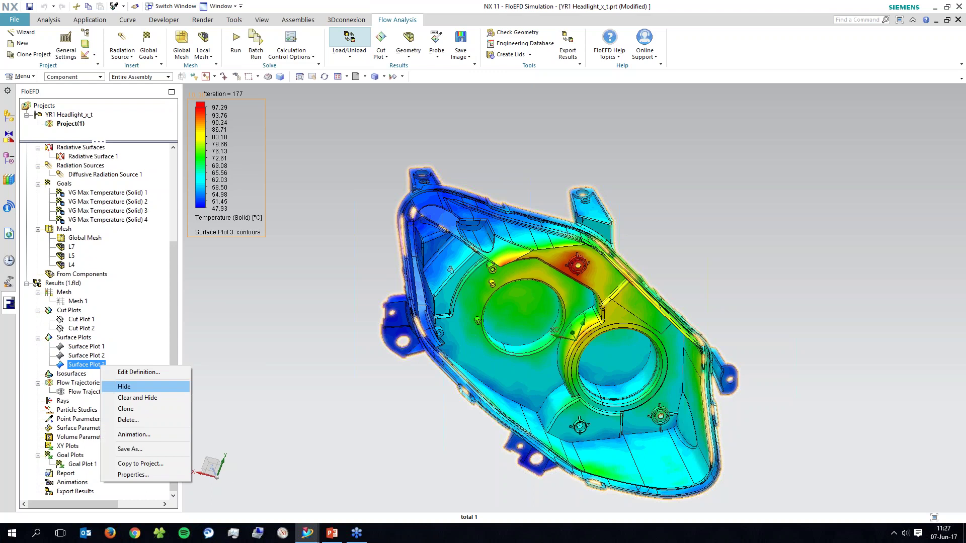
pyautogui.click(126, 387)
pyautogui.click(408, 41)
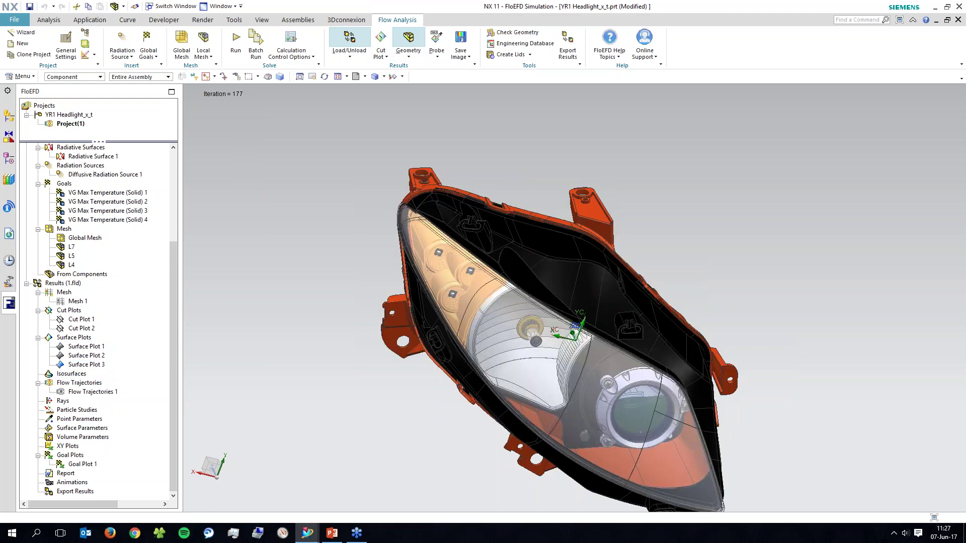
# Show Flow Trajectories 1 and switch the headlight geometry to wireframe display so the airflow inside can be viewed.
pyautogui.rightClick(86, 394)
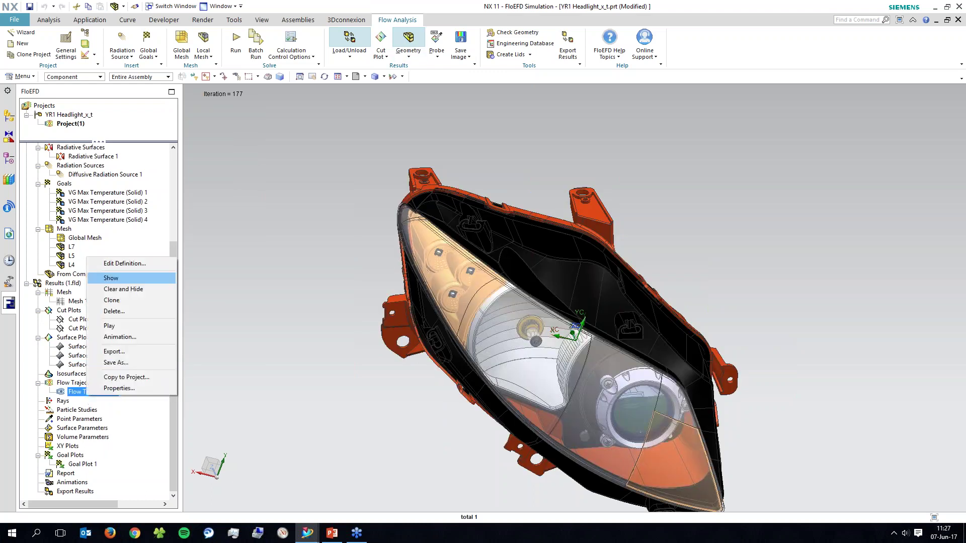
pyautogui.click(110, 278)
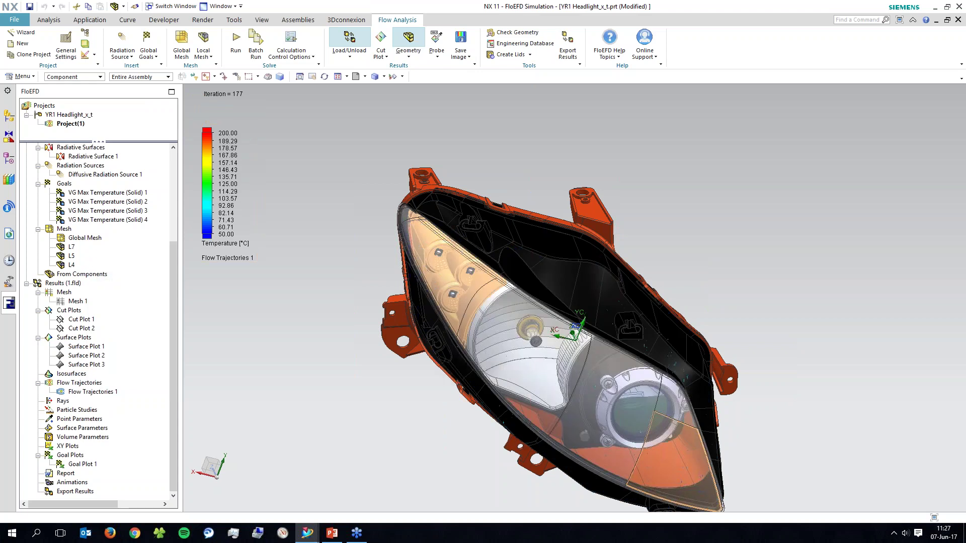
pyautogui.click(267, 20)
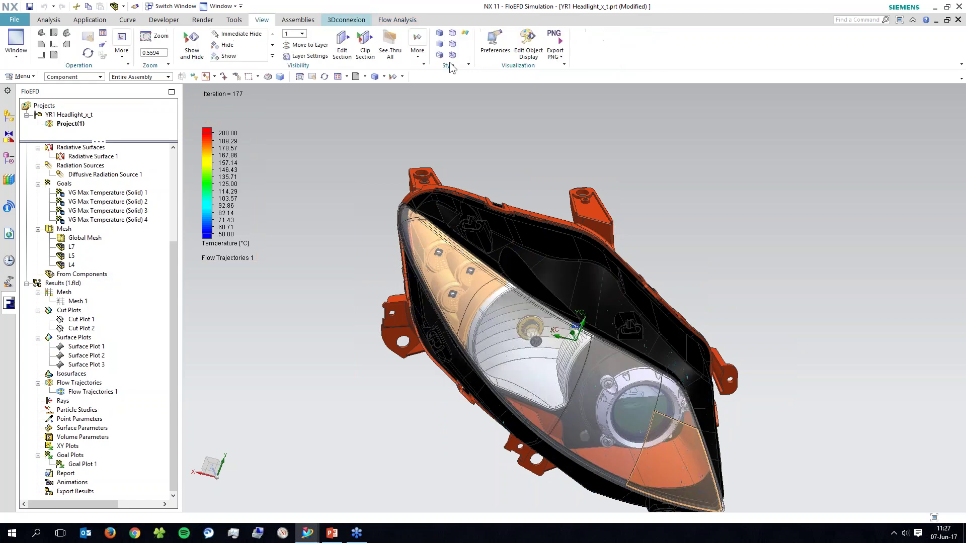
pyautogui.click(452, 55)
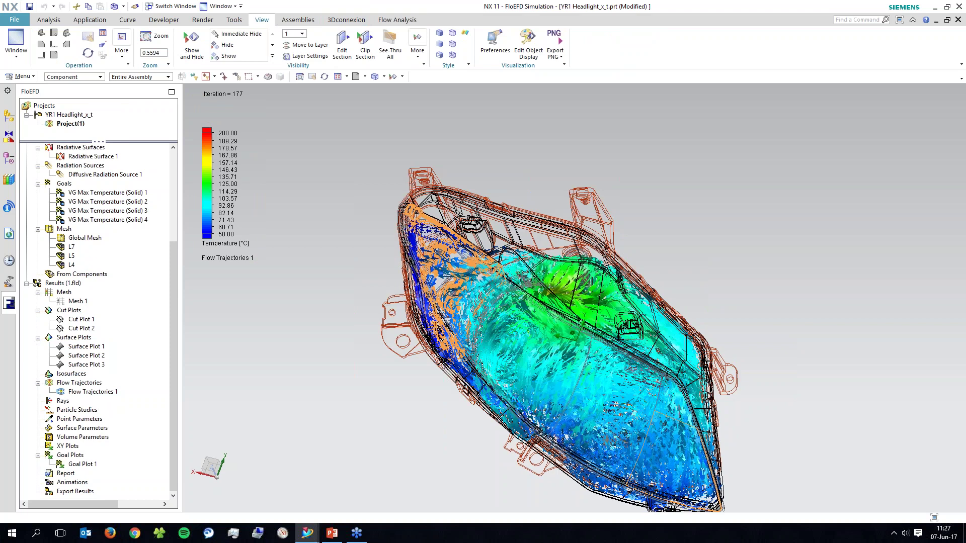
pyautogui.moveTo(403, 383); pyautogui.dragTo(552, 355, button='middle')
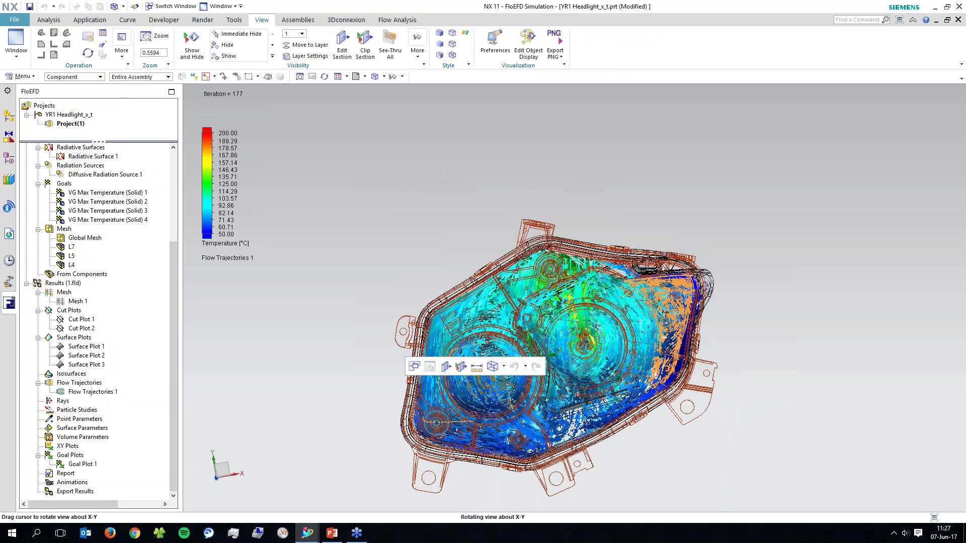
pyautogui.scroll(4, 628, 337)
# Play the animation of Flow Trajectories 1 and view the air circulation in both lamp chambers.
pyautogui.rightClick(85, 391)
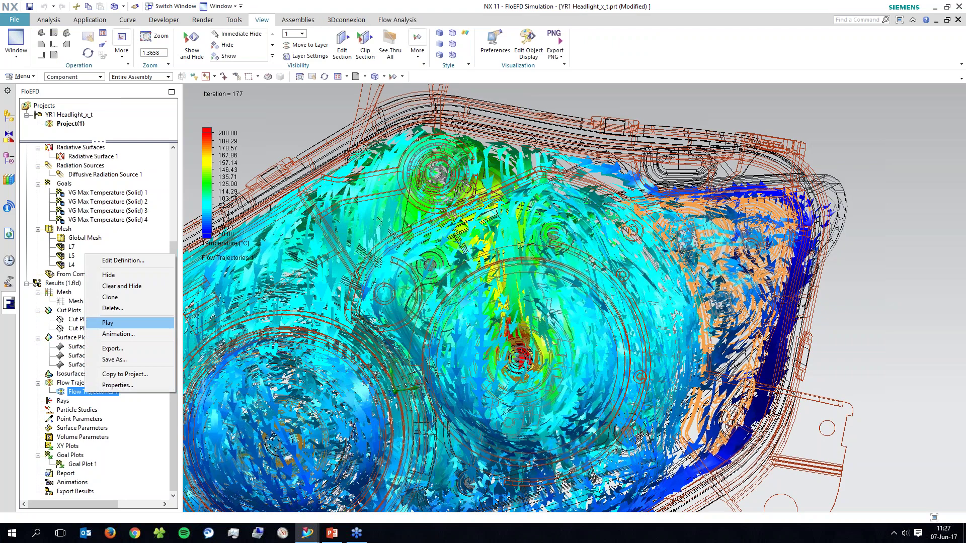
pyautogui.click(121, 322)
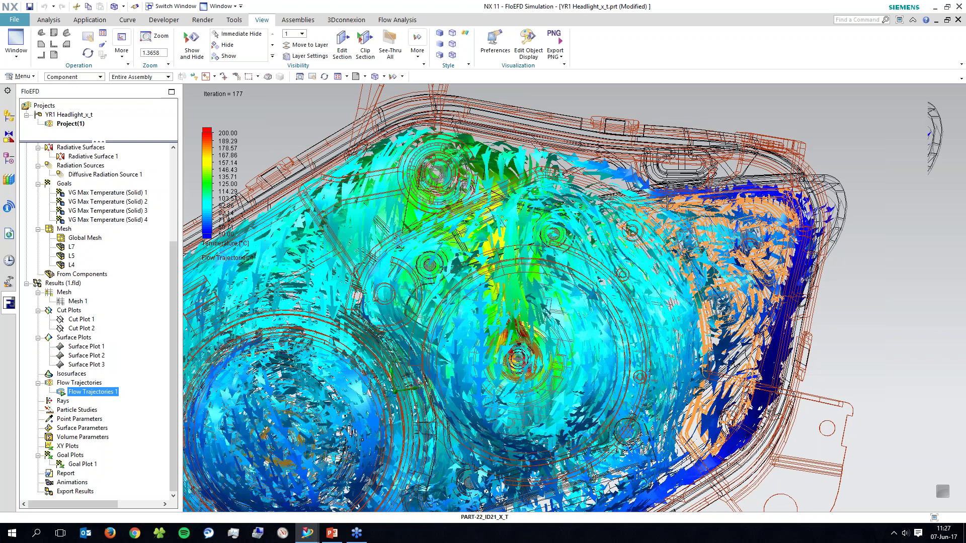
pyautogui.moveTo(668, 202); pyautogui.dragTo(307, 285, button='middle')
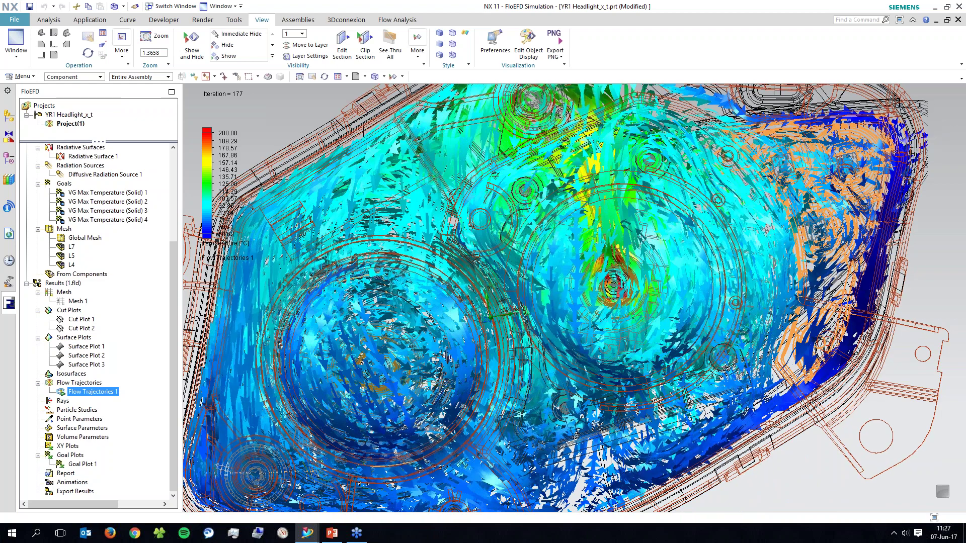
# Examine the Flow Trajectories 1 airflow and its temperature distribution from the opposite side of the headlight and across the whole housing.
pyautogui.moveTo(427, 297); pyautogui.dragTo(604, 297, button='middle')
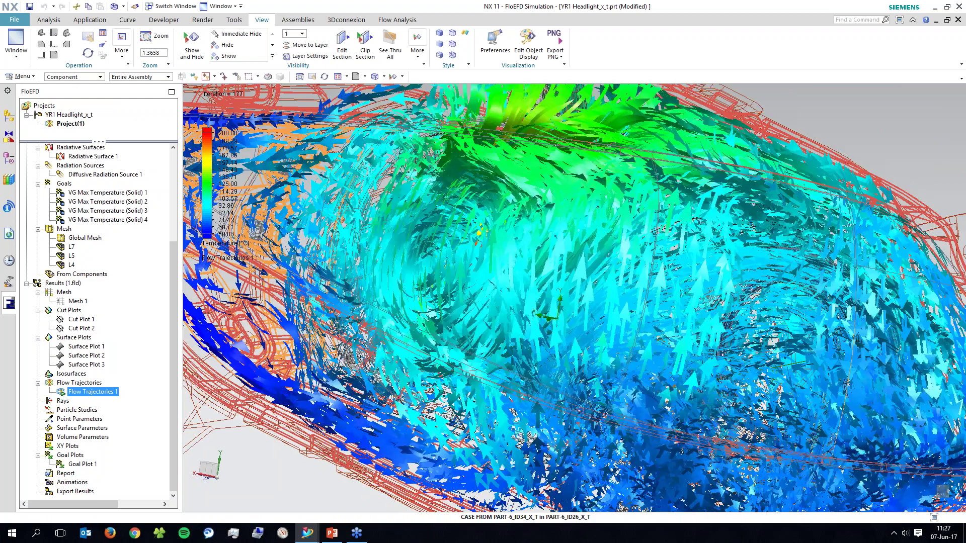
pyautogui.moveTo(546, 317); pyautogui.dragTo(274, 506, button='middle')
pyautogui.scroll(-2, 273, 452)
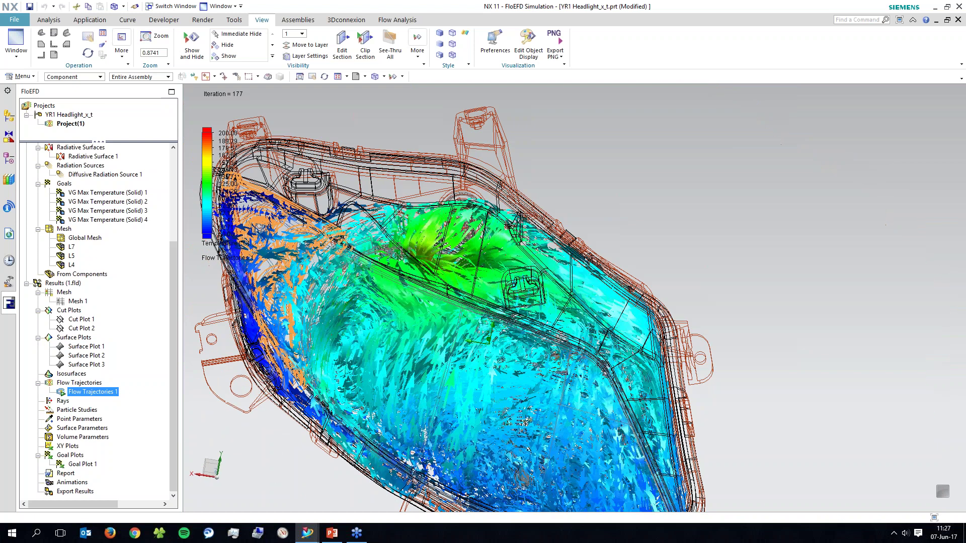
pyautogui.keyDown('shift'); pyautogui.moveTo(403, 322); pyautogui.dragTo(528, 312, button='middle'); pyautogui.keyUp('shift')
pyautogui.moveTo(423, 309); pyautogui.dragTo(254, 302, button='middle')
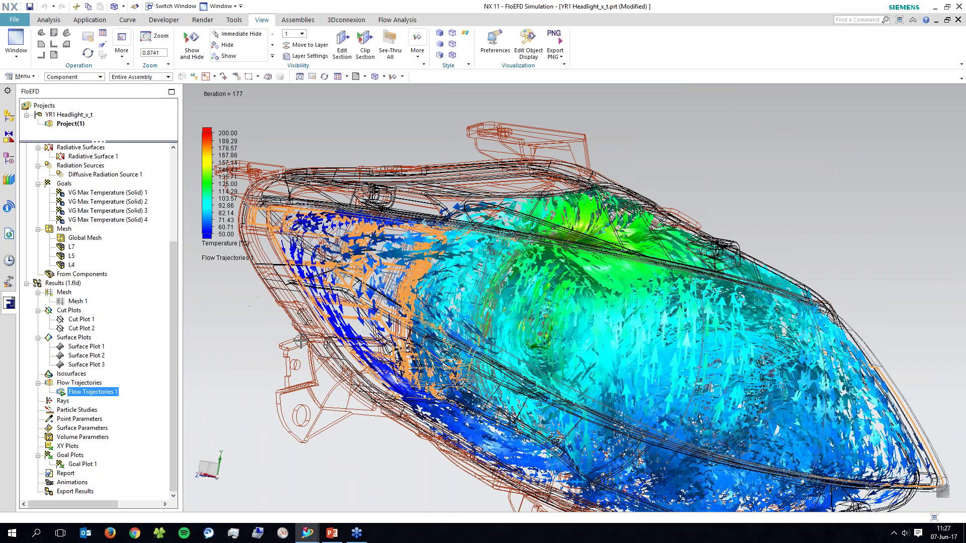
pyautogui.moveTo(473, 351); pyautogui.dragTo(342, 279, button='middle')
pyautogui.keyDown('shift'); pyautogui.moveTo(306, 426); pyautogui.dragTo(324, 439, button='middle'); pyautogui.keyUp('shift')
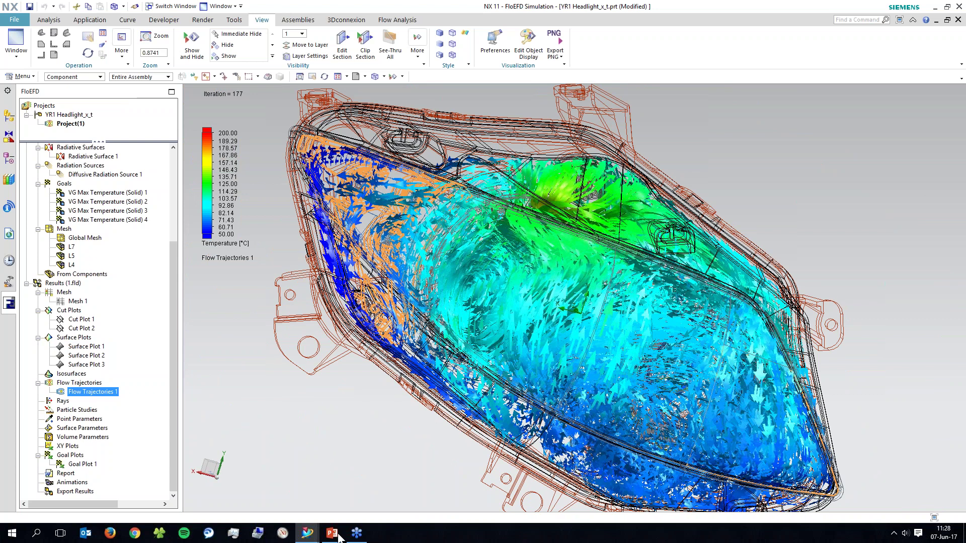
# Switch to the PowerPoint presentation and start the slide show from the Summary slide, slide 16.
pyautogui.hotkey('alt', 'Tab')
pyautogui.click(194, 416)
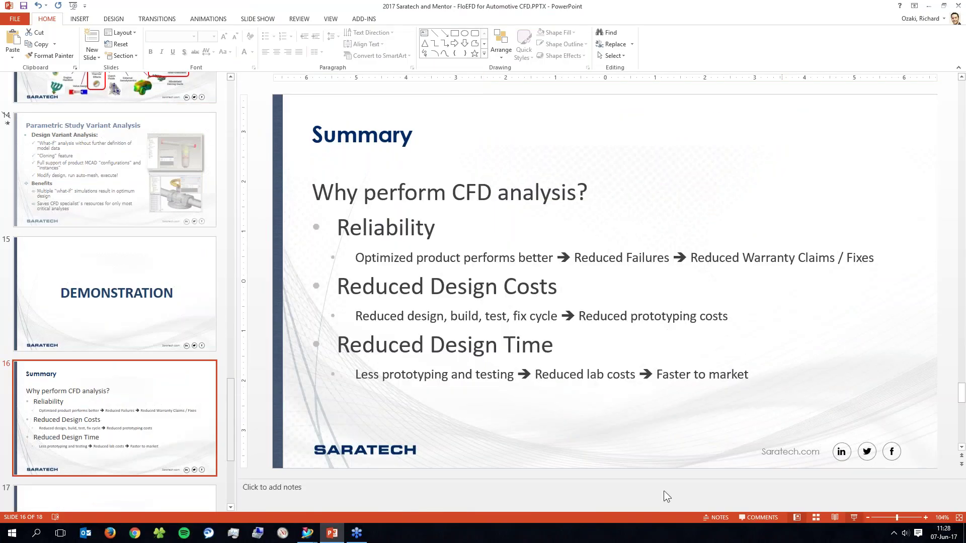
pyautogui.hotkey('shift', 'F5')
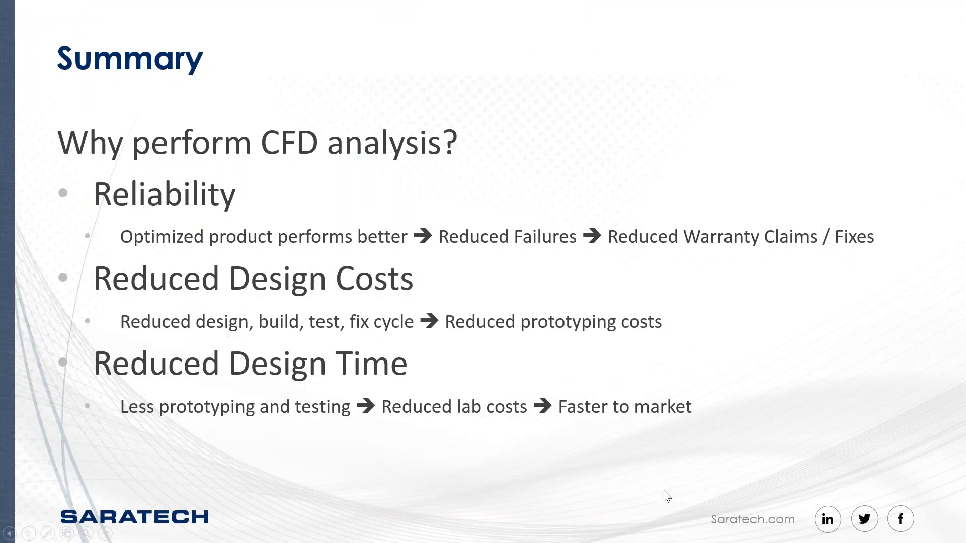